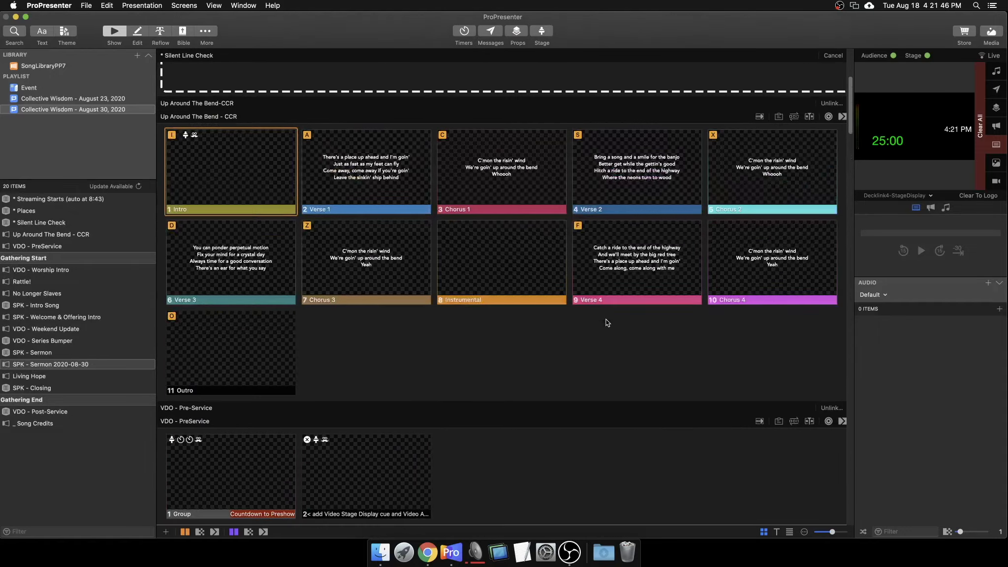
Look through the August 30 playlist's placeholders, songs and video cues, ending at Up Around The Bend - CCR
scroll(606, 321, "down", 10)
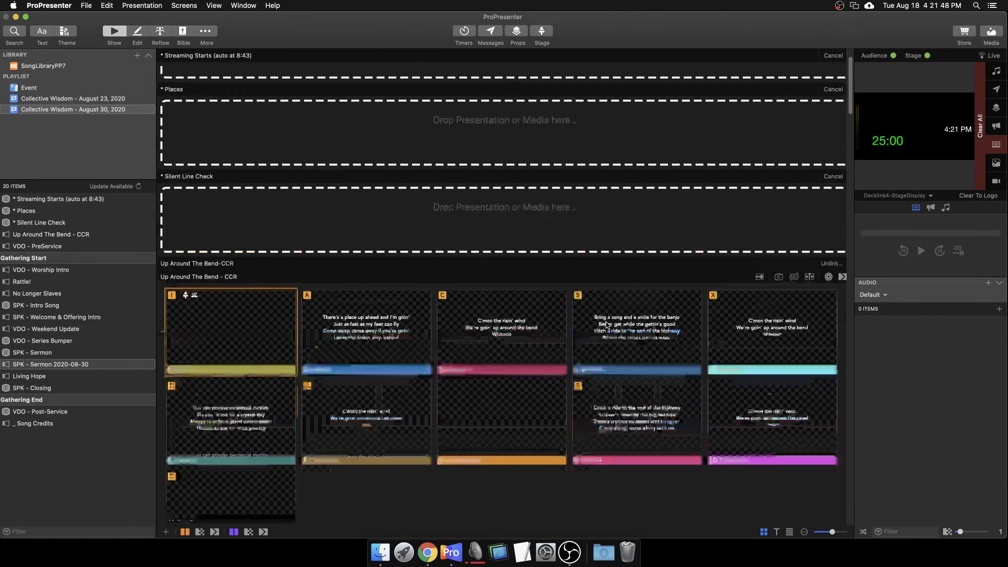
scroll(606, 325, "down", 4)
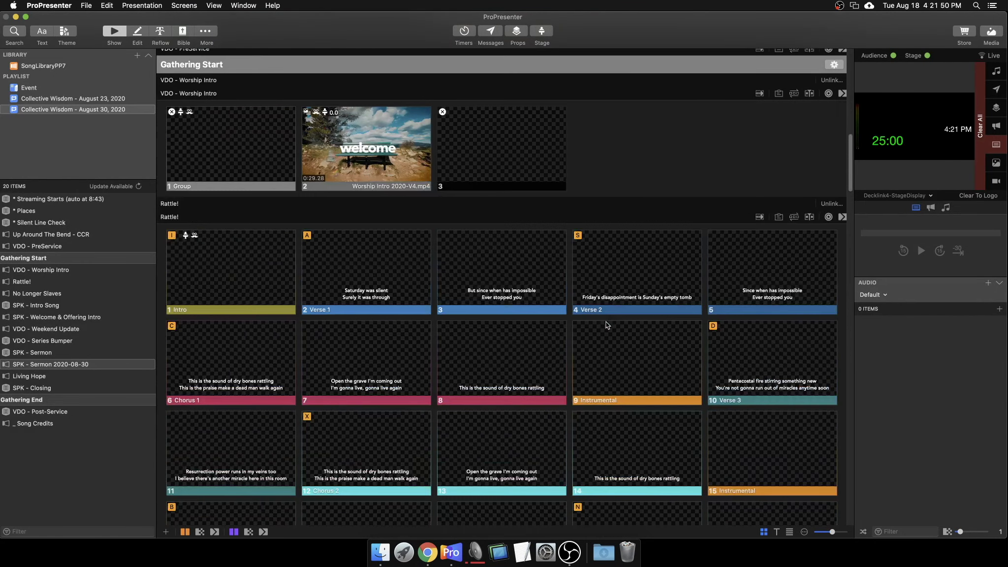
scroll(608, 318, "down", 10)
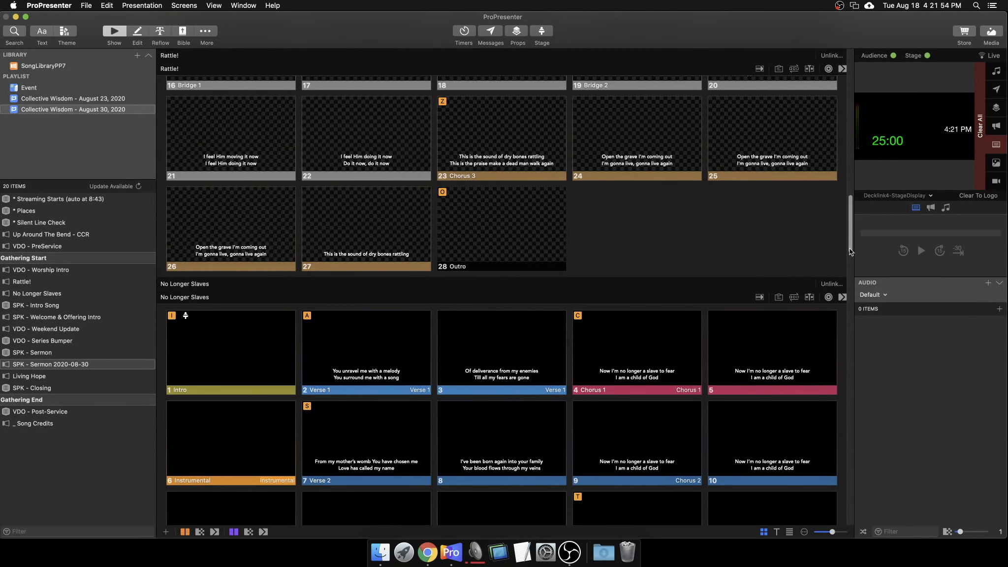
left_click_drag(850, 207, 857, 67)
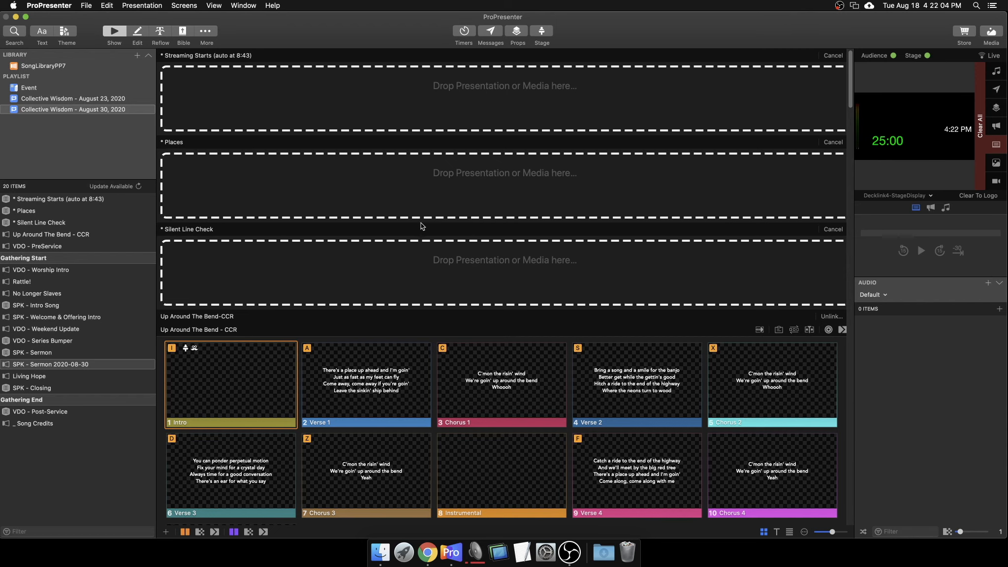
scroll(195, 382, "down", 5)
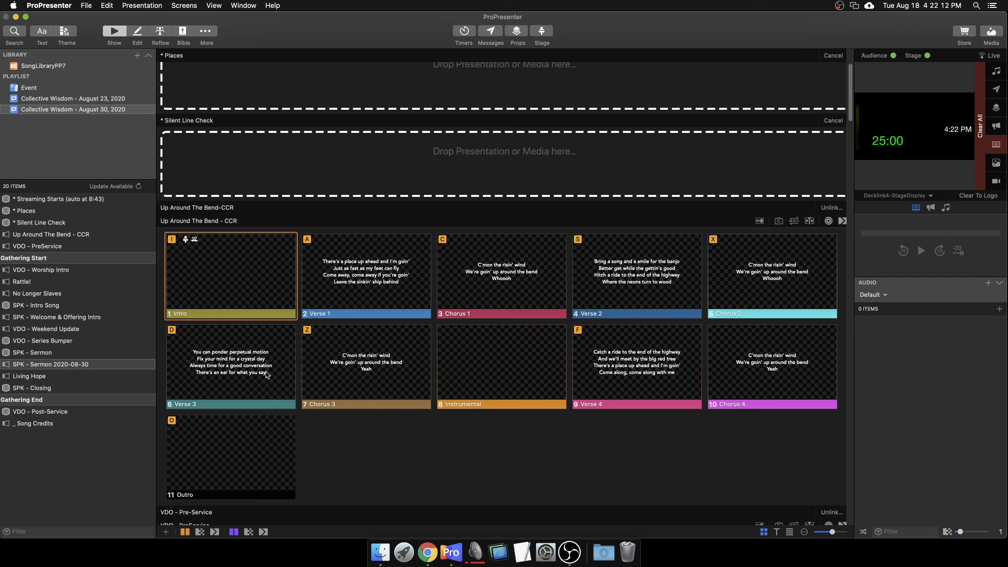
scroll(268, 322, "down", 5)
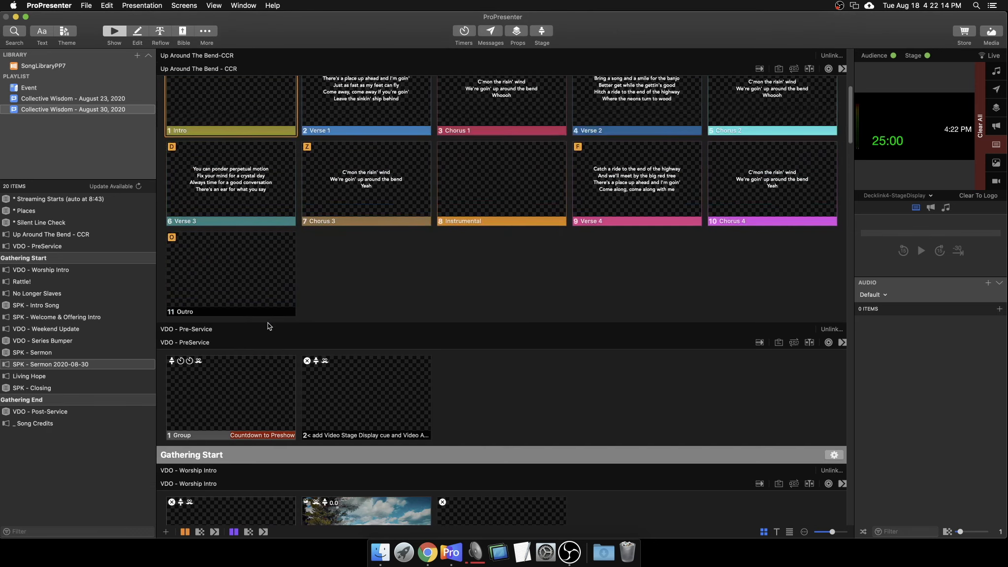
scroll(231, 356, "up", 1)
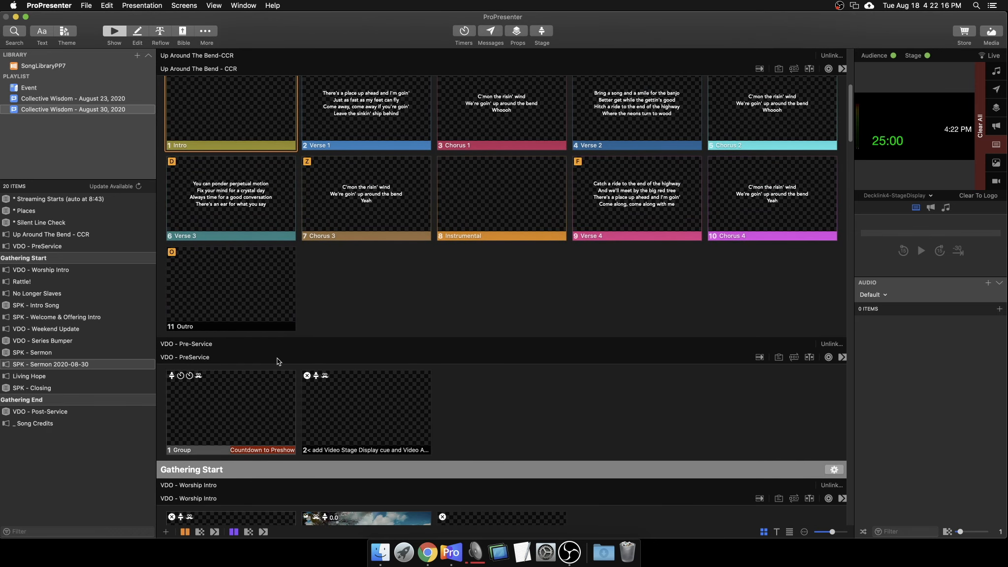
scroll(274, 357, "up", 3)
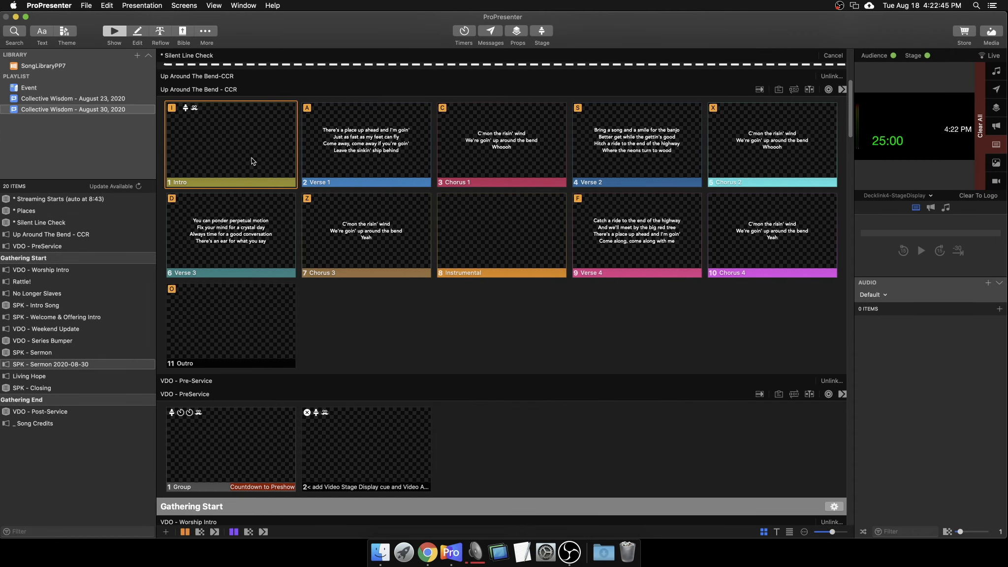
Inspect the stage layout in the stage action of the Intro slide of Up Around The Bend
right_click(251, 157)
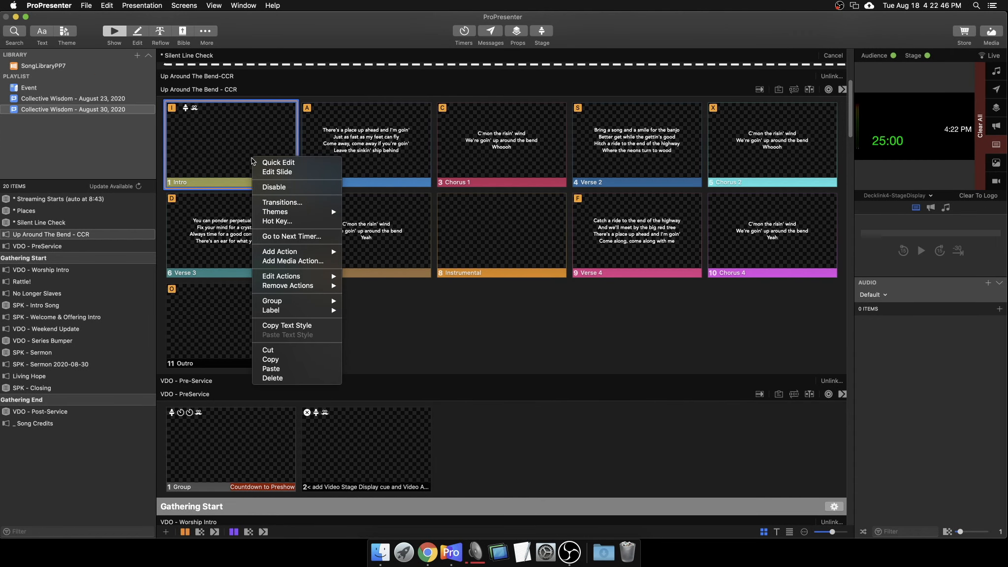
mouse_move(279, 273)
mouse_move(296, 252)
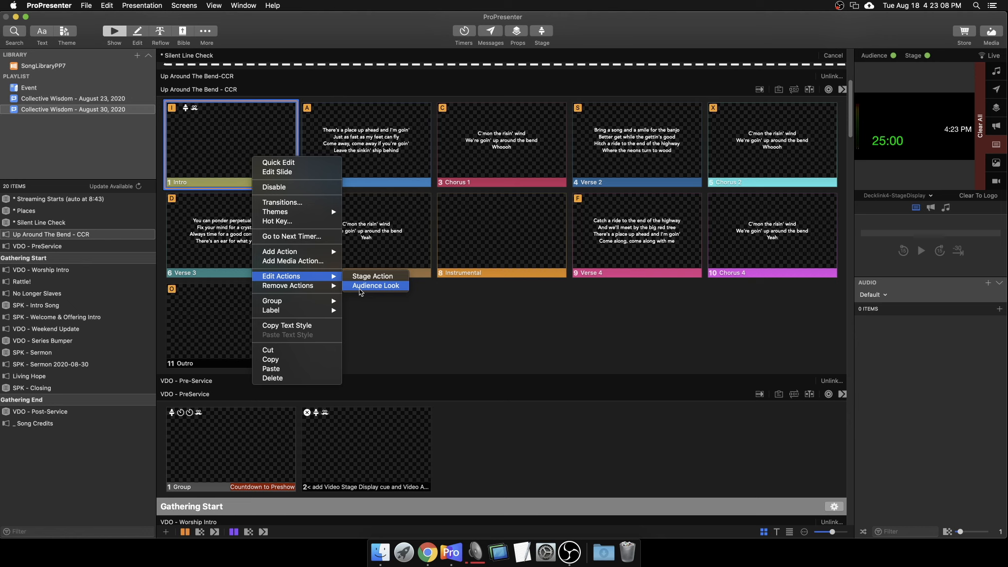
left_click(393, 325)
right_click(278, 155)
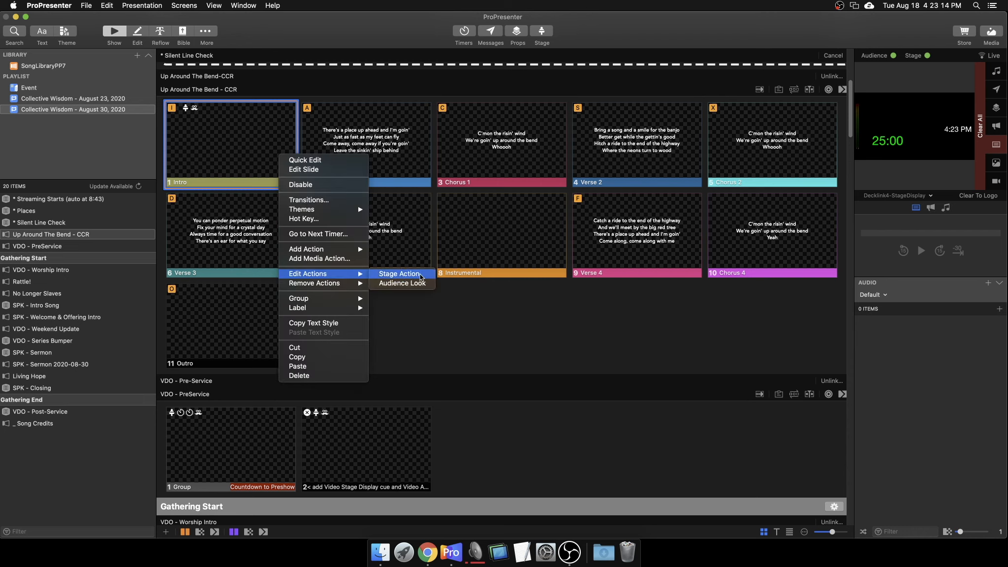
left_click(400, 274)
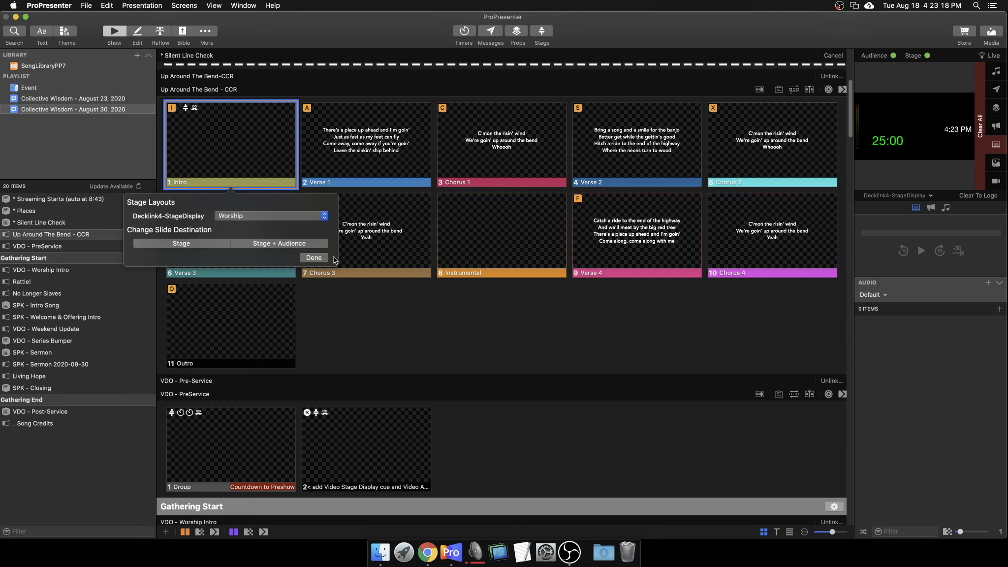
left_click(314, 258)
Inspect the audience look assigned to the Intro slide of Up Around The Bend
right_click(247, 152)
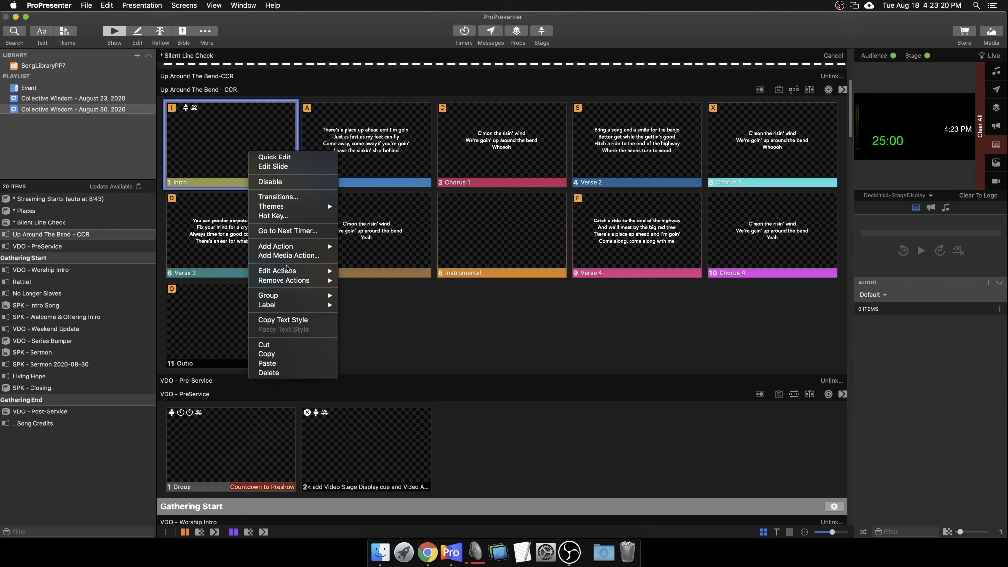
mouse_move(291, 271)
left_click(376, 281)
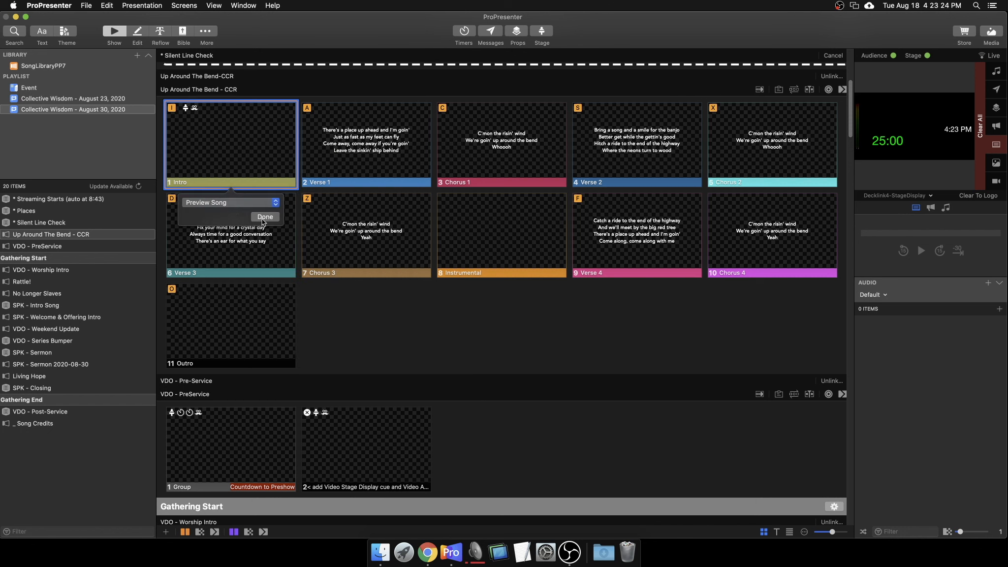
left_click(264, 217)
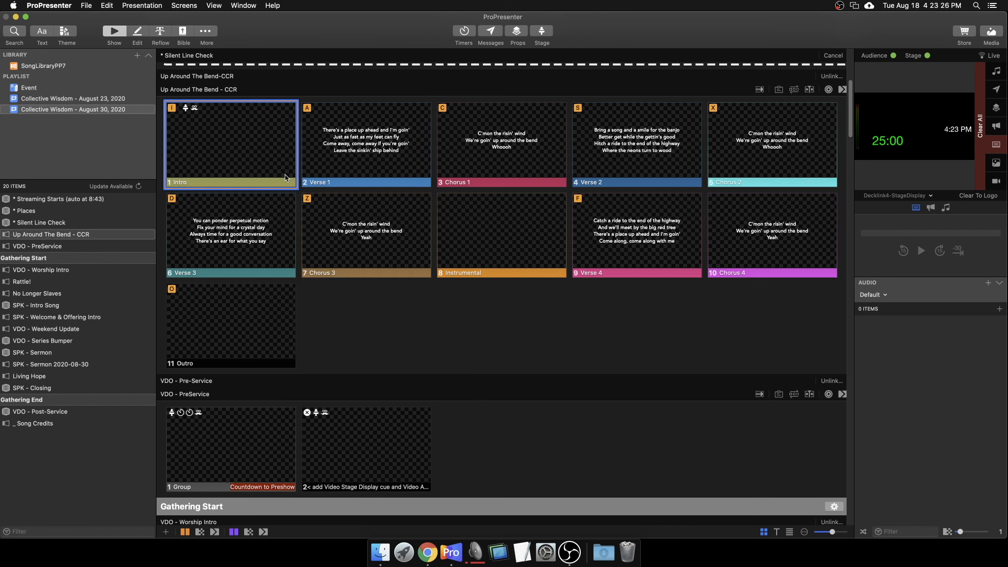
Preview the Decklink4-StageDisplay output while triggering the Intro, Verse 1, Chorus 1 and Verse 2 slides, ending back on the Intro
left_click(259, 139)
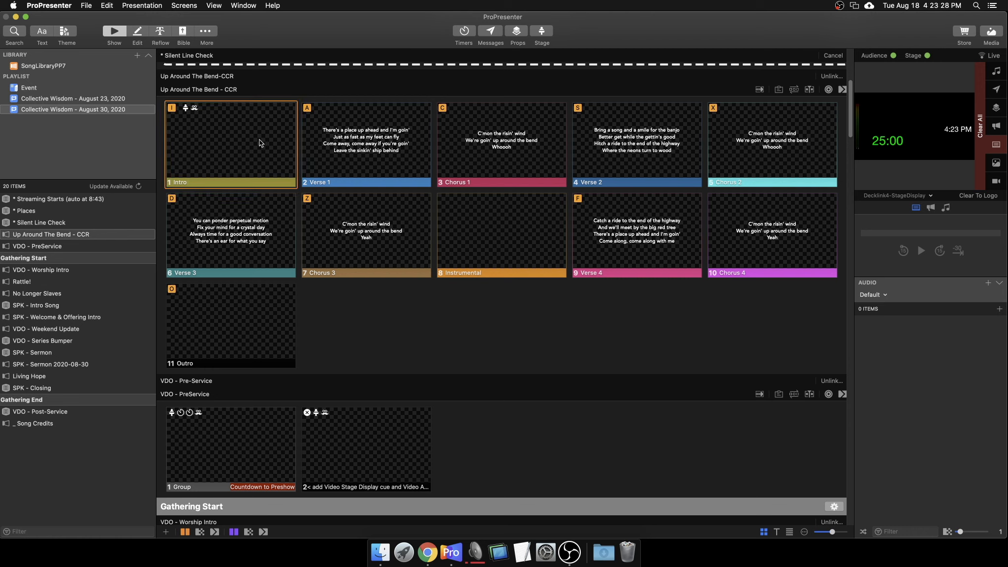
left_click(905, 195)
left_click(905, 243)
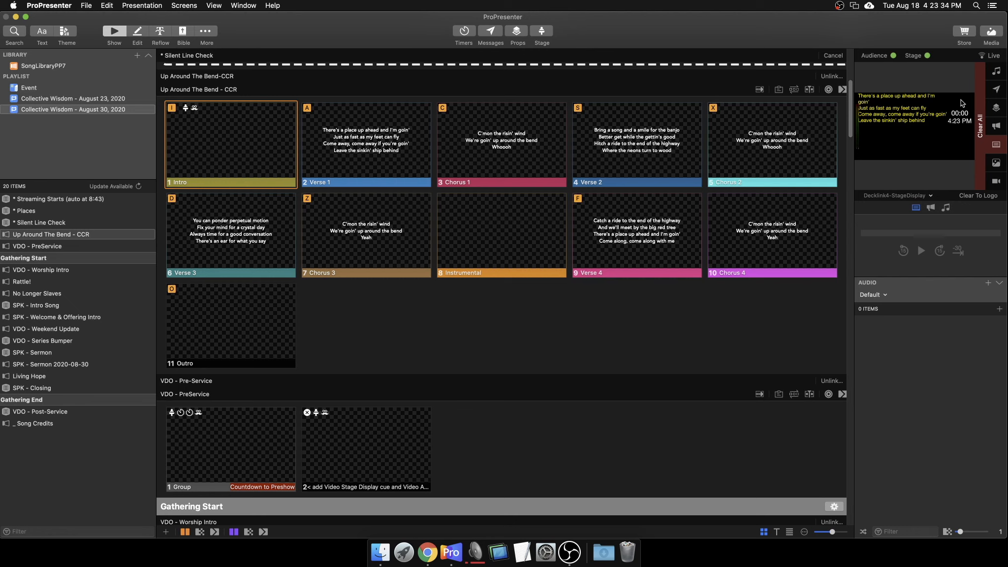
left_click(393, 173)
left_click(477, 173)
left_click(664, 167)
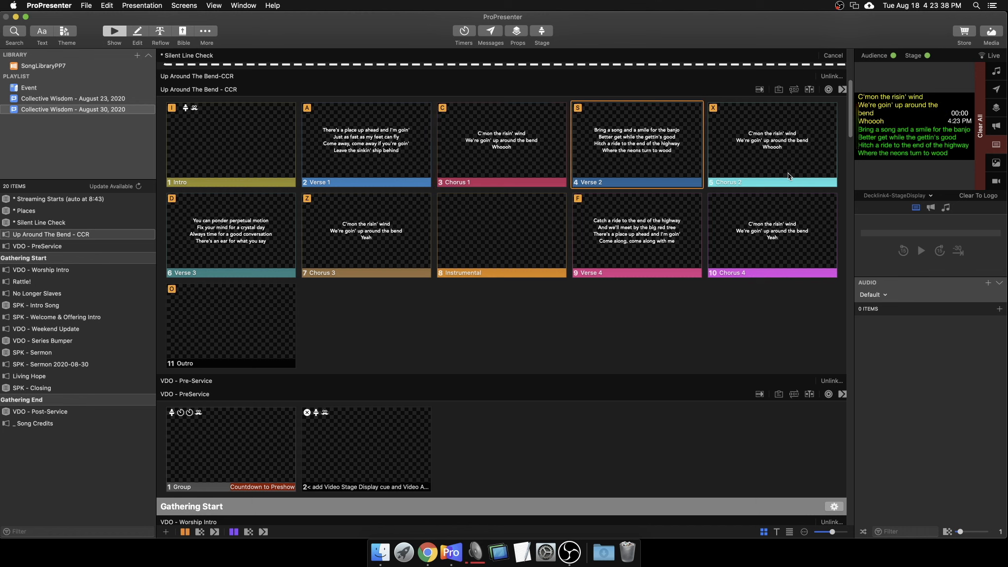
left_click(392, 172)
left_click(258, 170)
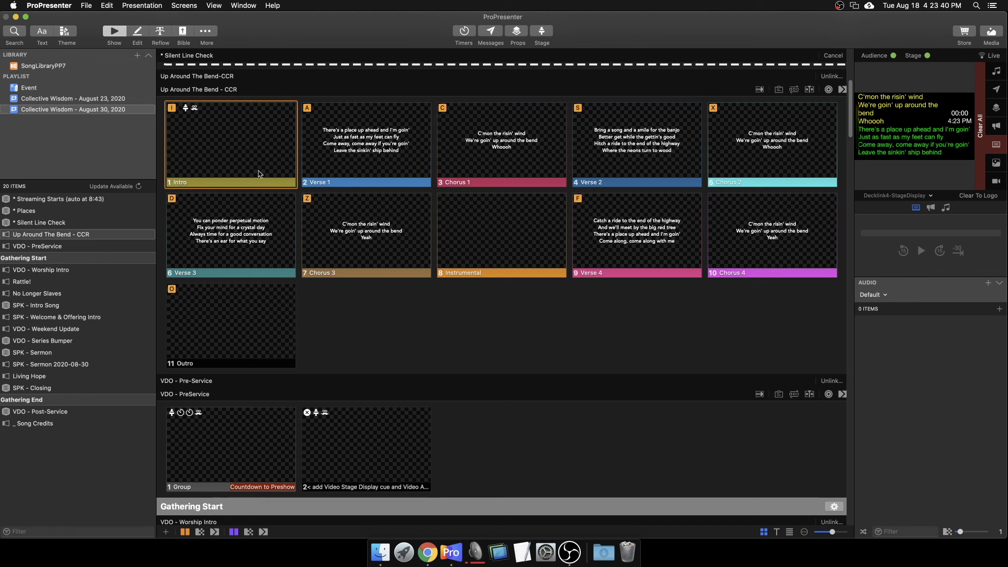
right_click(258, 170)
key("Escape")
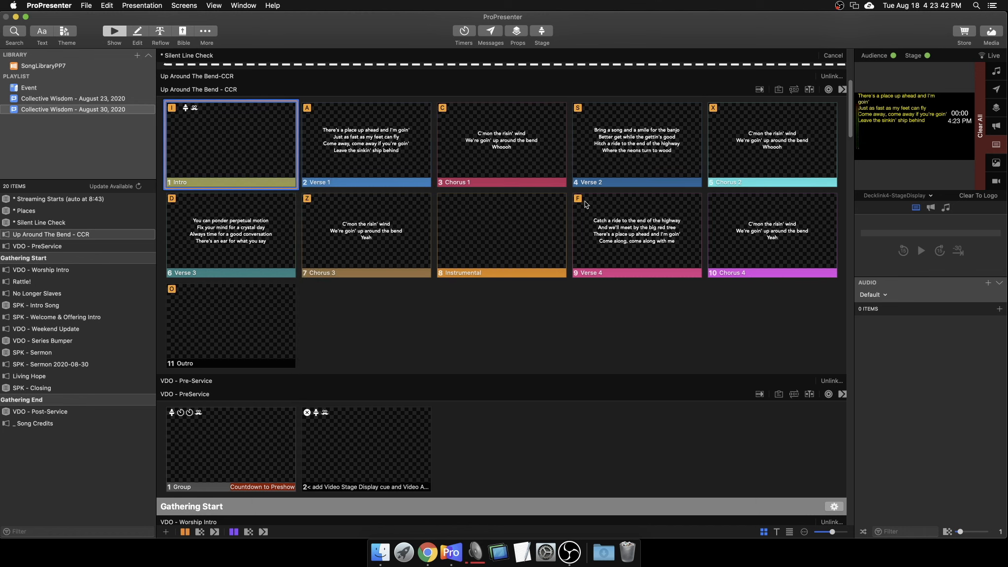
Preview the Decklink3-Center output while triggering the Intro and Verse 1 slides
left_click(915, 196)
left_click(910, 226)
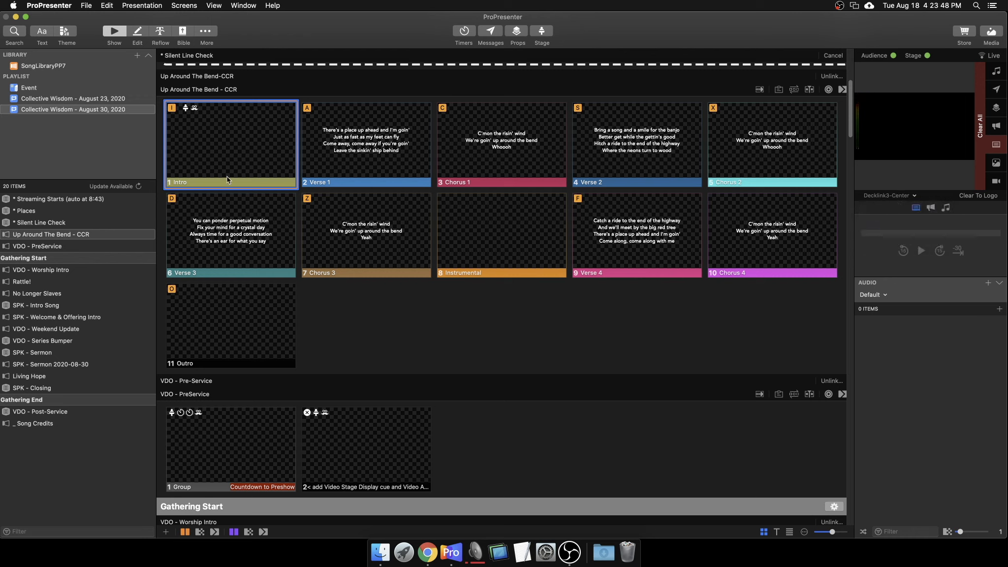
left_click(337, 166)
left_click(236, 182)
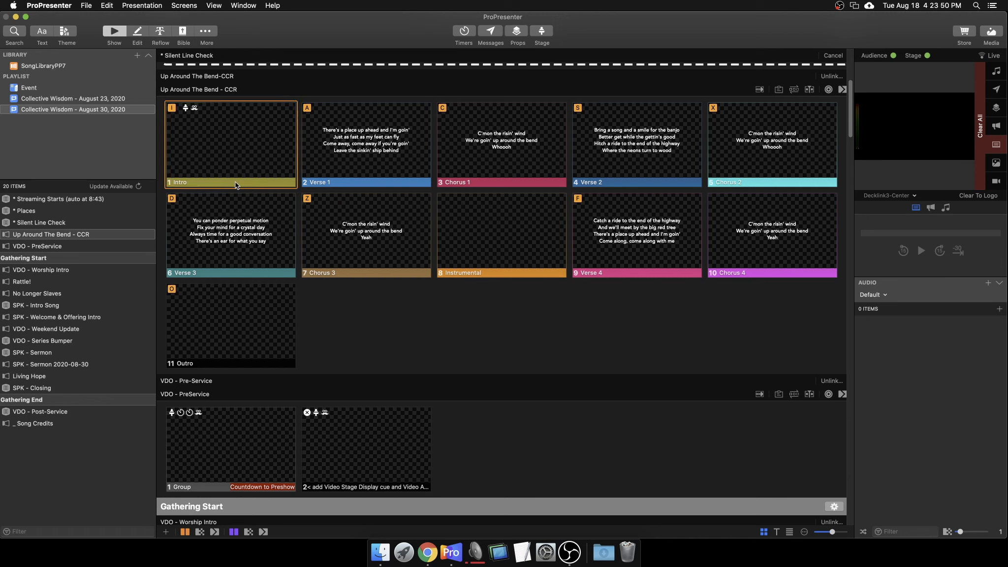
left_click(333, 159)
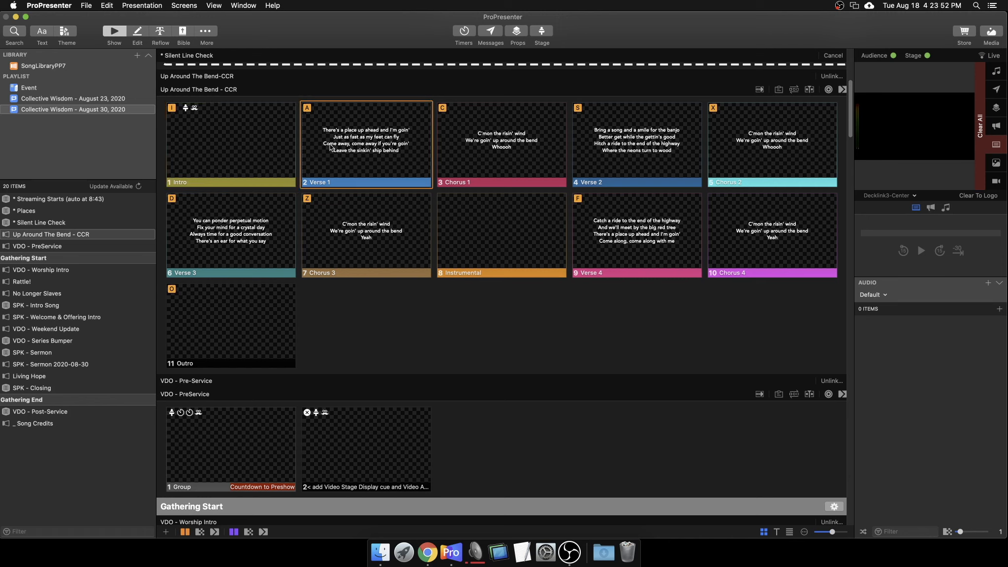
Preview the Decklink1-Main output and trigger the Chorus 1 slide
left_click(913, 196)
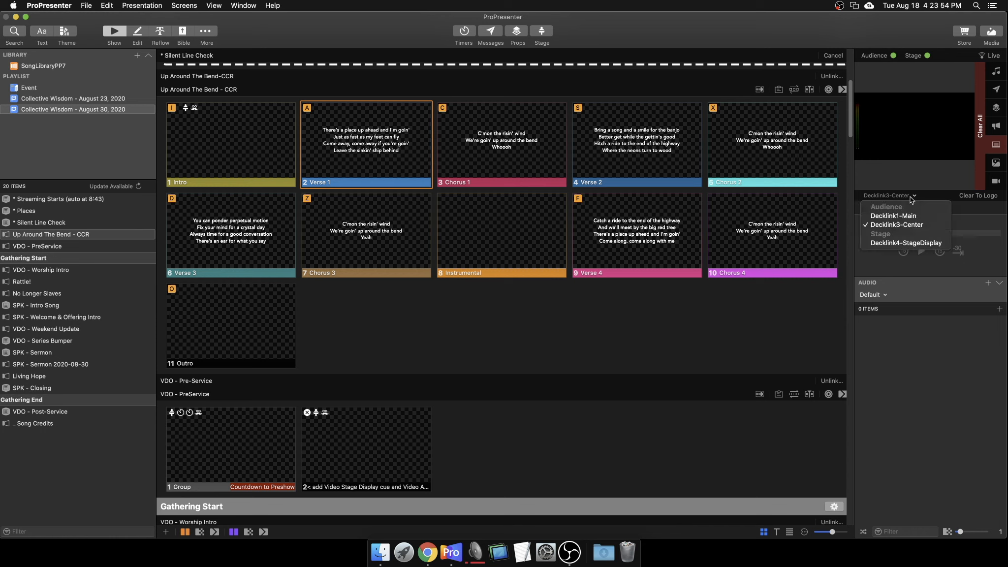
left_click(904, 217)
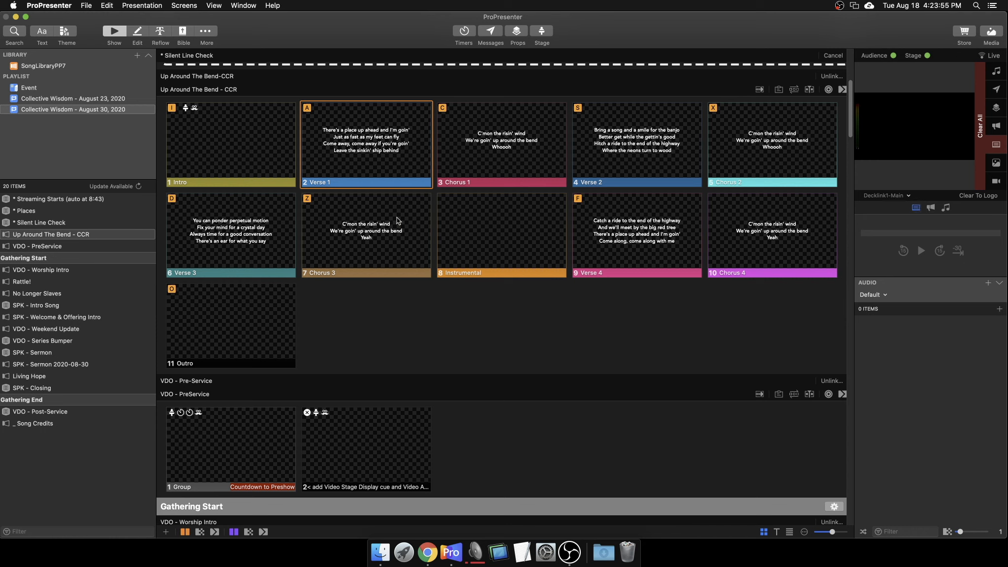
left_click(482, 165)
Change the Intro slide's audience look to Worship
right_click(241, 155)
mouse_move(295, 273)
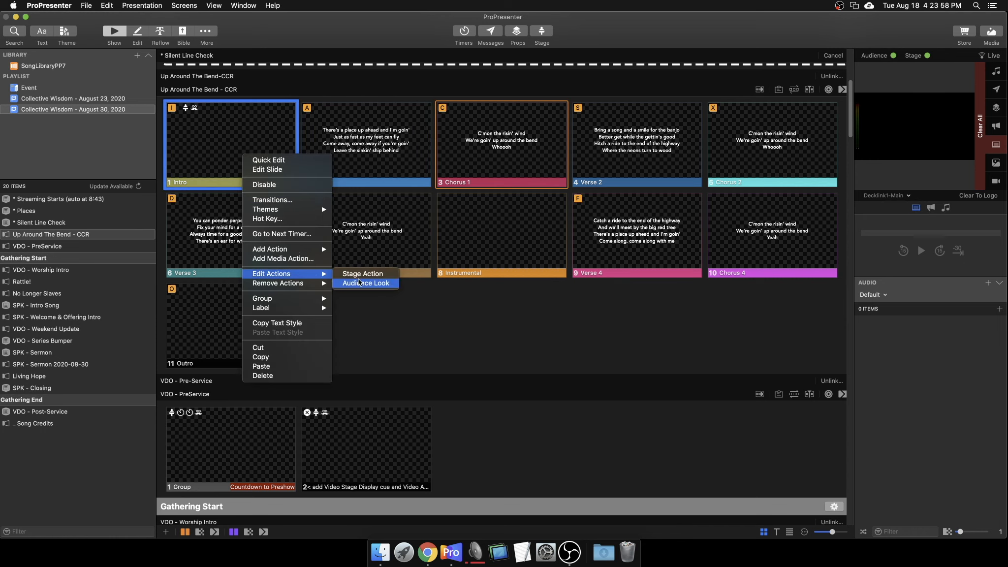
left_click(362, 283)
left_click(246, 202)
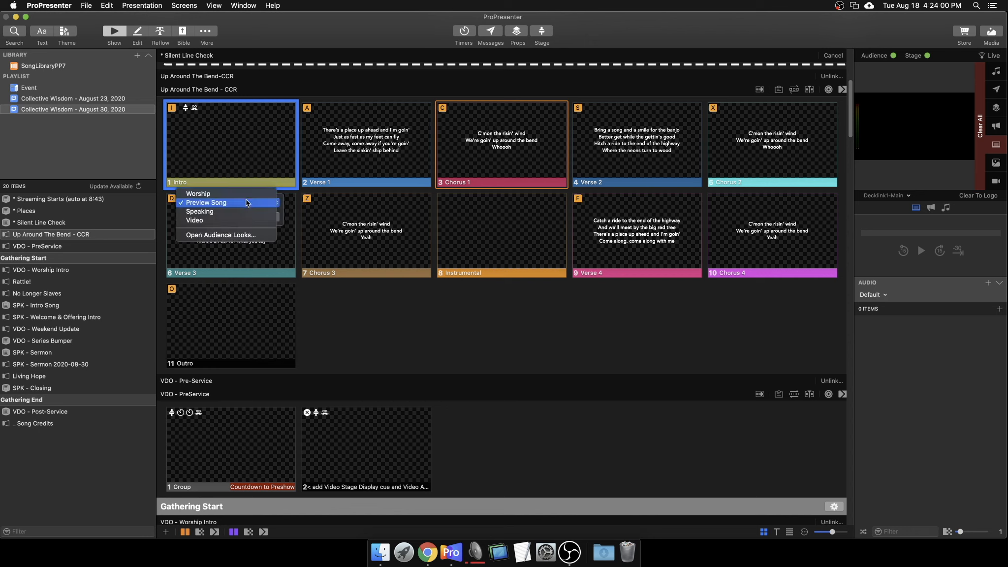
left_click(244, 201)
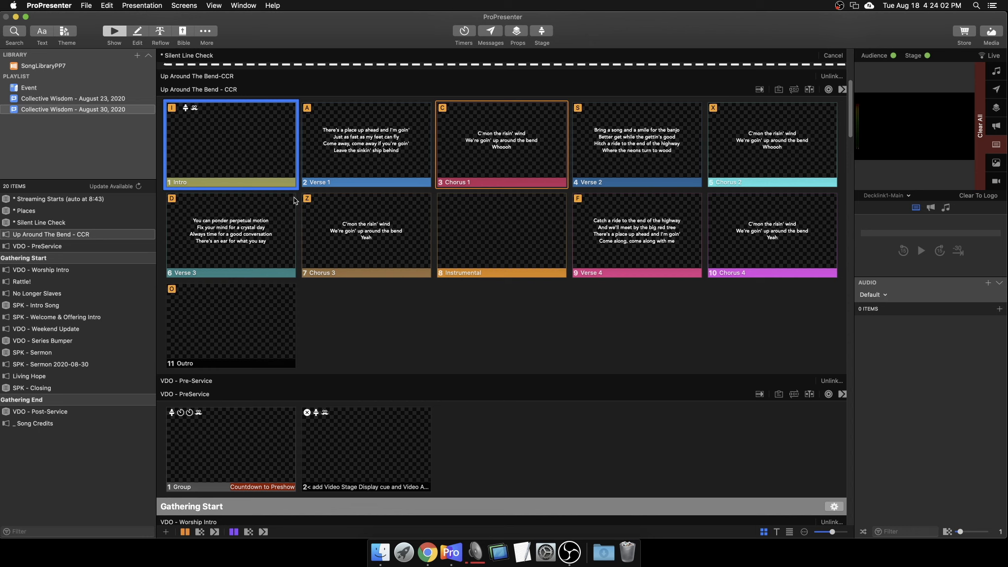
Trigger the Intro and Verse 1 slides, then compare the Decklink1-Main and Decklink3-Center outputs, returning to Decklink1-Main
left_click(247, 166)
left_click(371, 171)
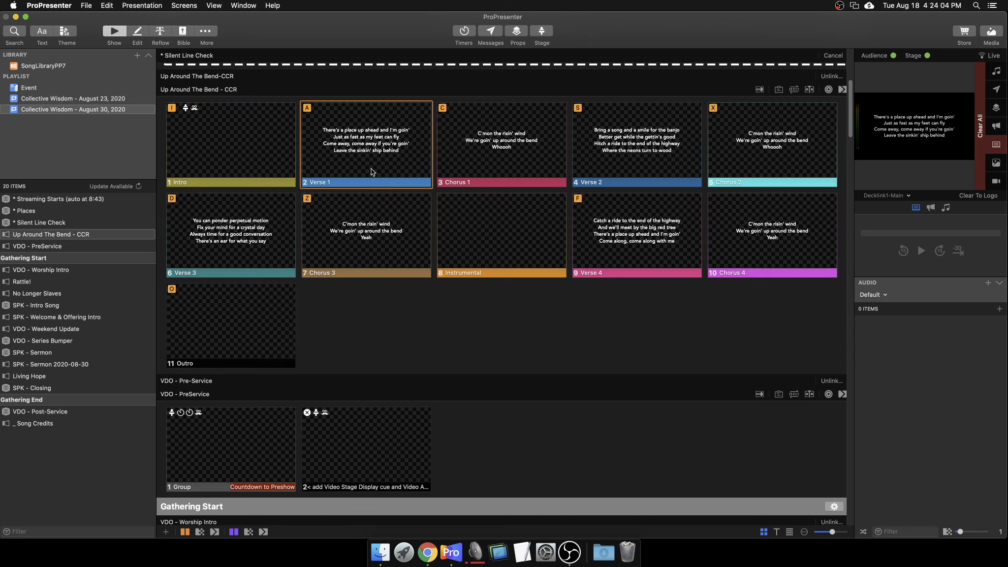
left_click(902, 198)
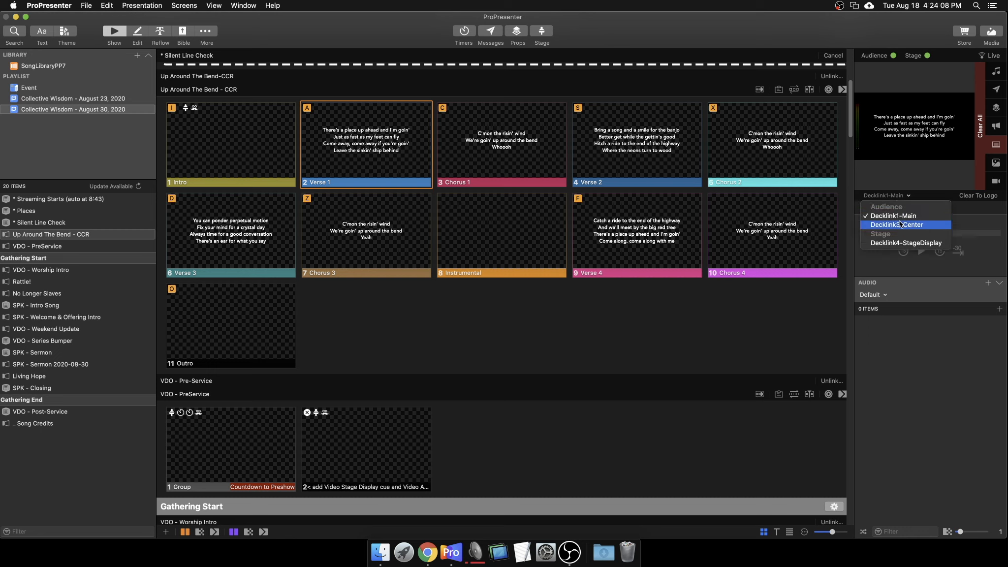
left_click(900, 224)
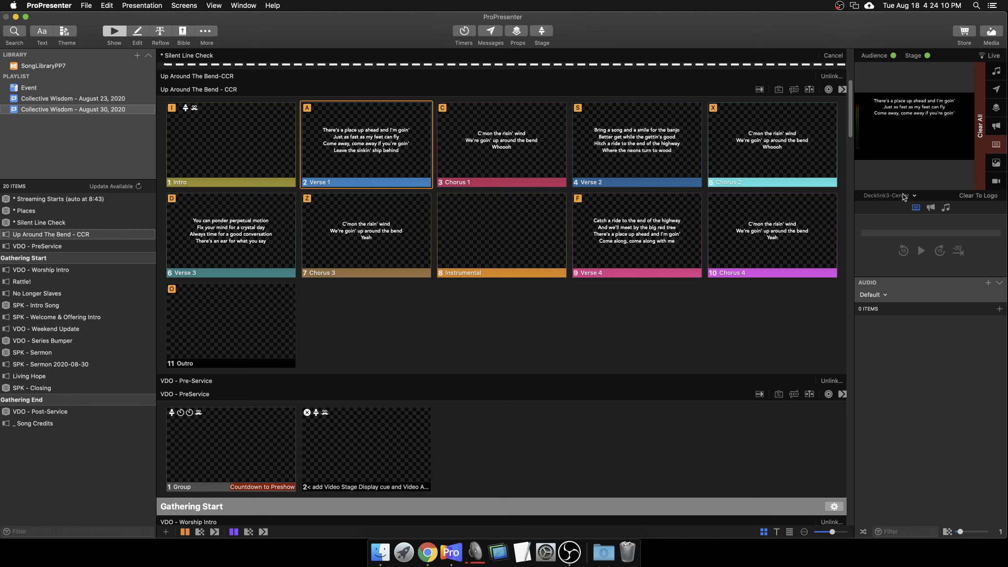
left_click(902, 195)
left_click(903, 215)
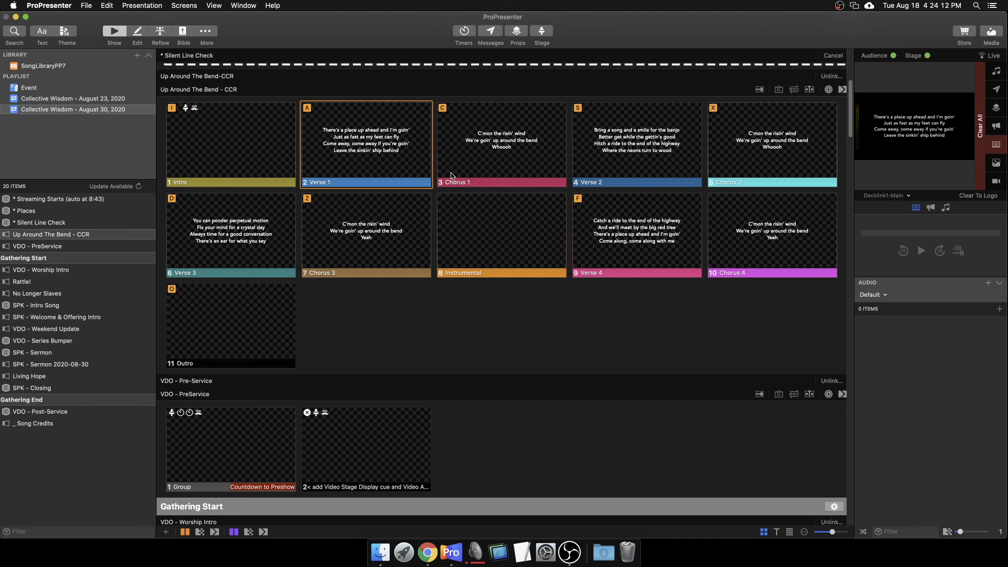
Set the Intro slide's audience look to Preview Song
right_click(261, 149)
mouse_move(315, 266)
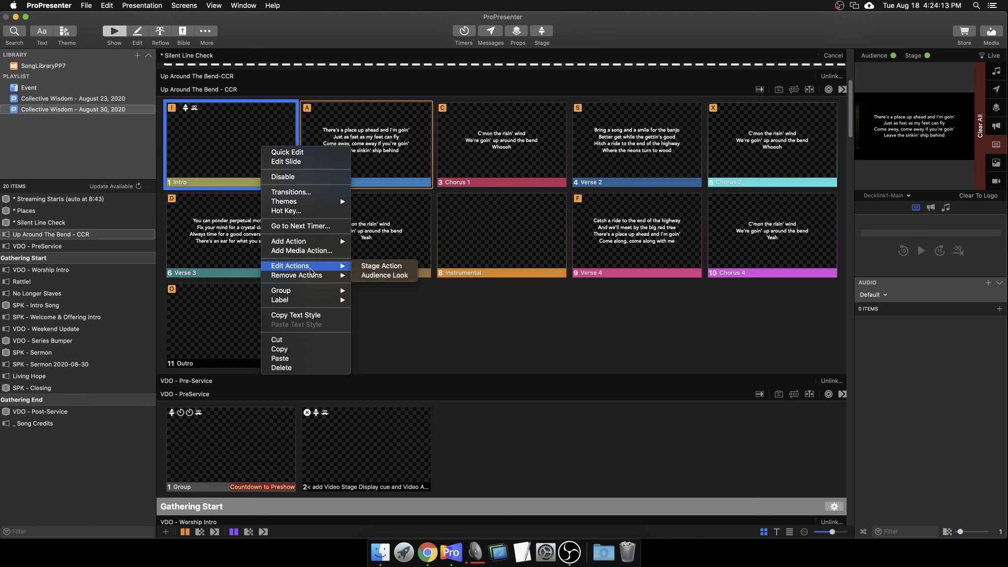
left_click(385, 275)
left_click(257, 203)
left_click(256, 211)
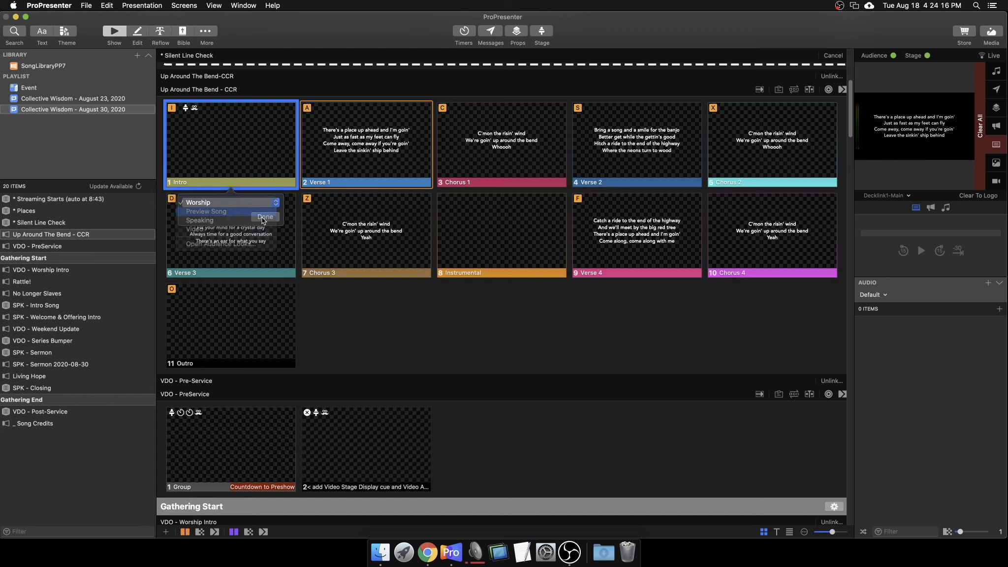
left_click(263, 217)
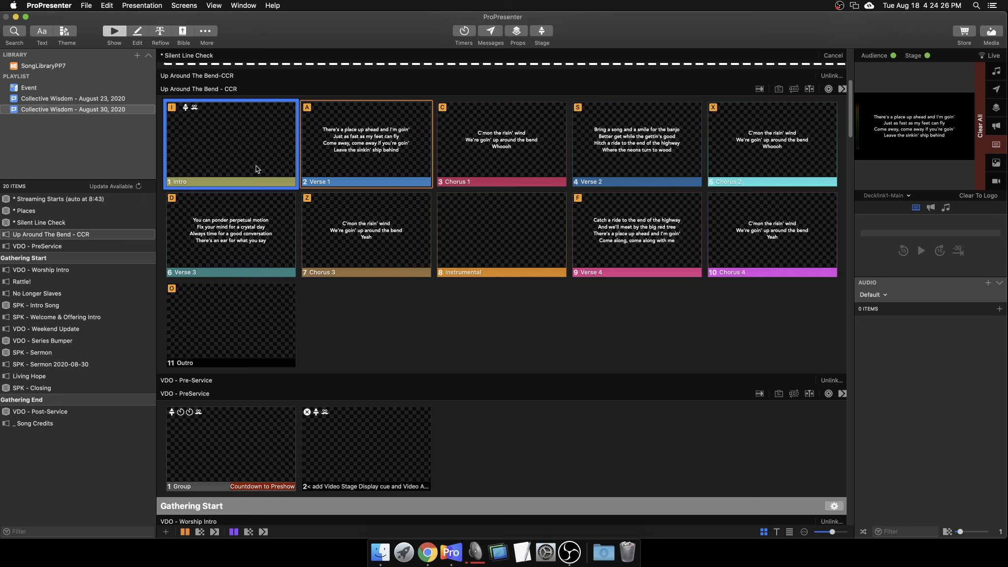
Trigger the Up Around The Bend Intro slide, followed by the first slide of VDO - PreService
left_click(256, 164)
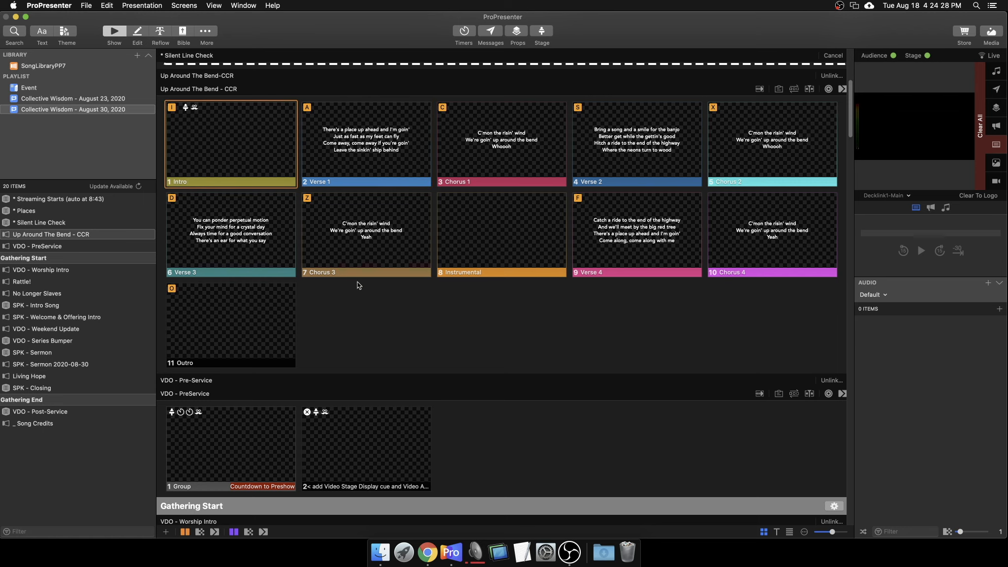
scroll(338, 298, "down", 4)
scroll(219, 335, "down", 4)
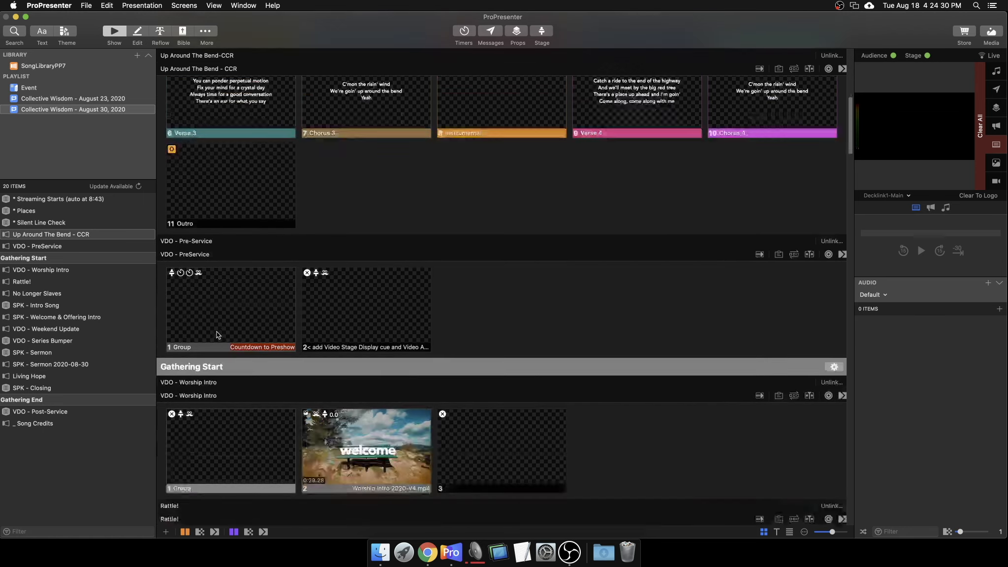
left_click(251, 260)
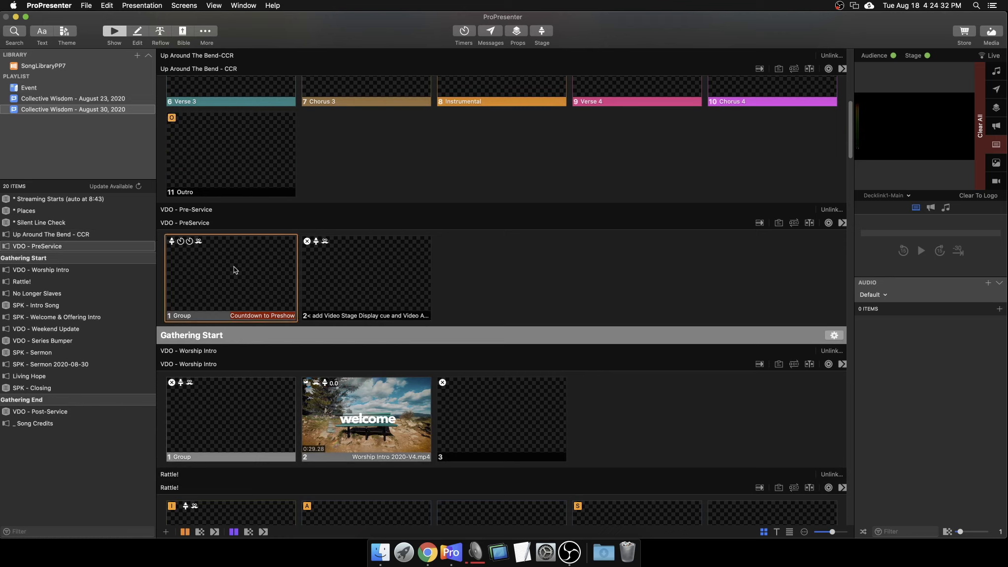
Review the stage layout assigned by the stage action on the first VDO - PreService slide
right_click(173, 246)
mouse_move(226, 366)
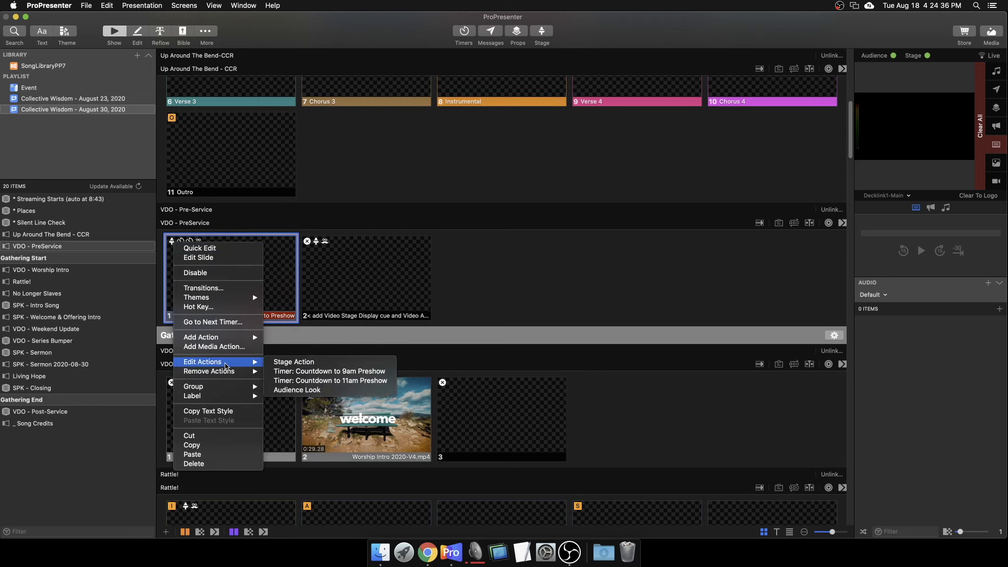
left_click(288, 364)
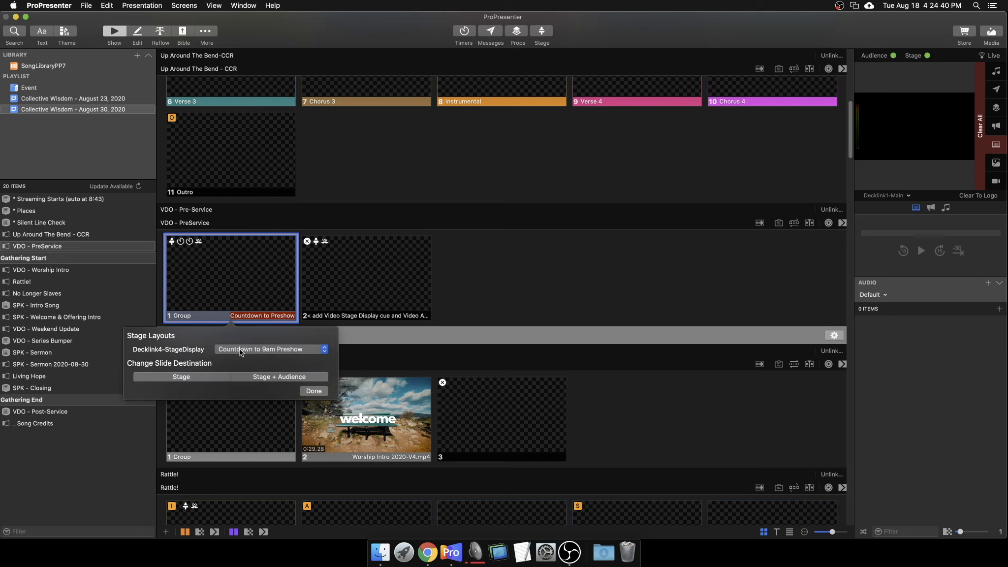
left_click(307, 388)
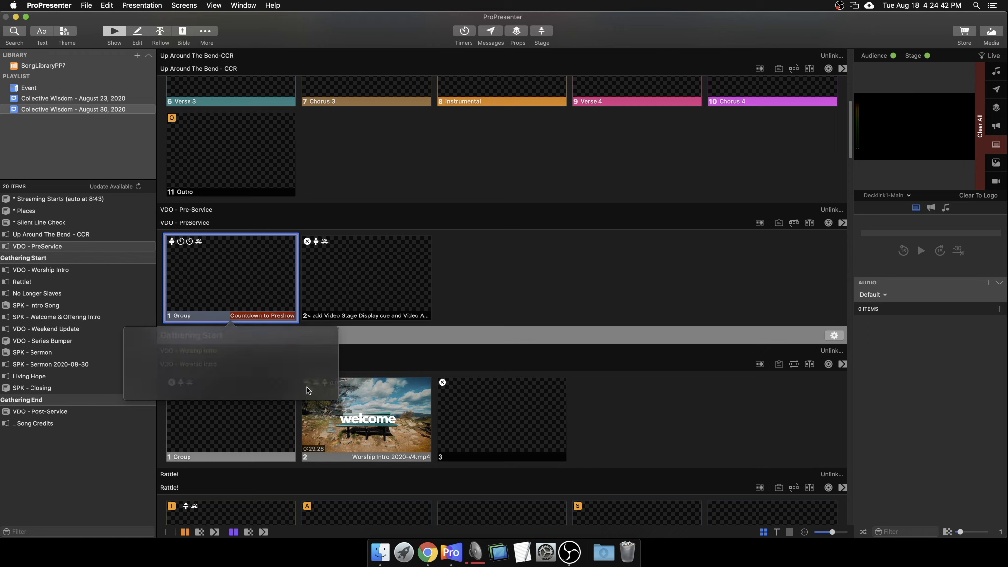
Review the Countdown to 9am Preshow timer action and the audience look action on the first VDO - PreService slide
right_click(205, 261)
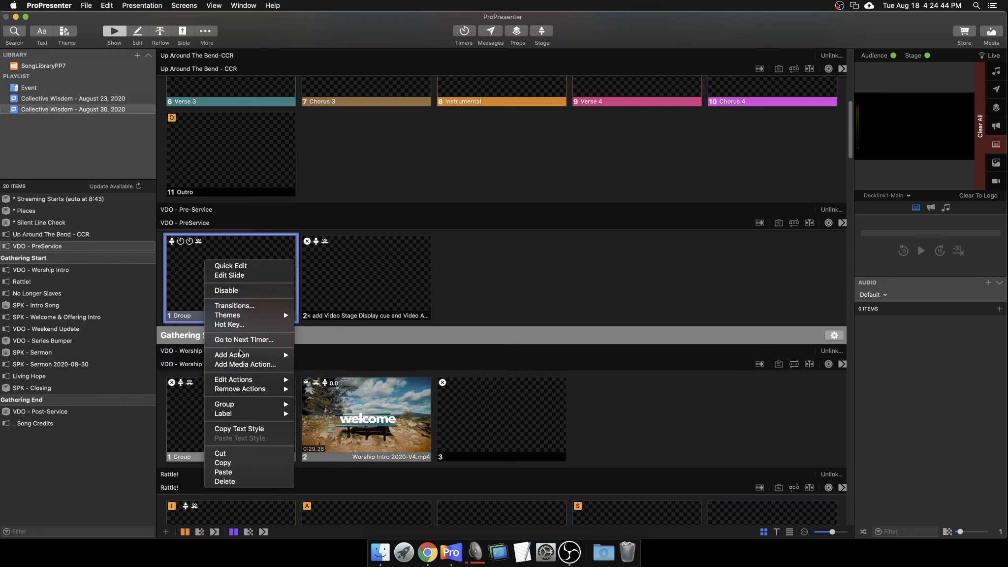
mouse_move(257, 392)
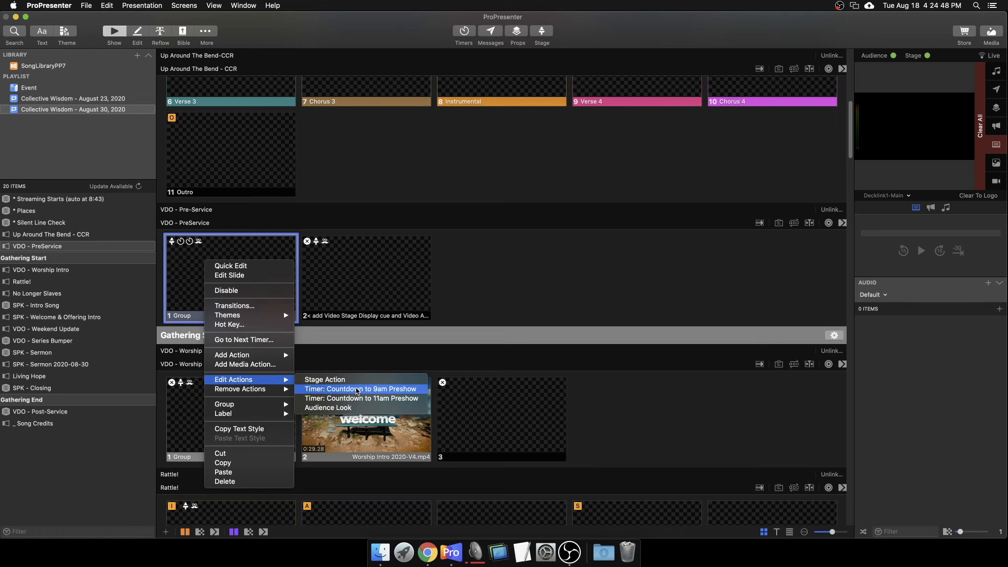
left_click(357, 391)
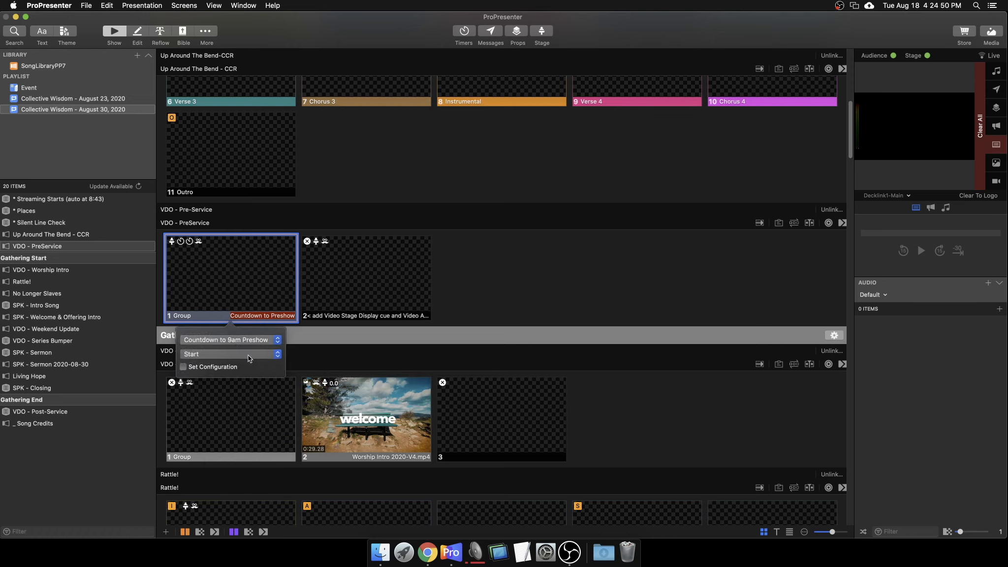
left_click(228, 273)
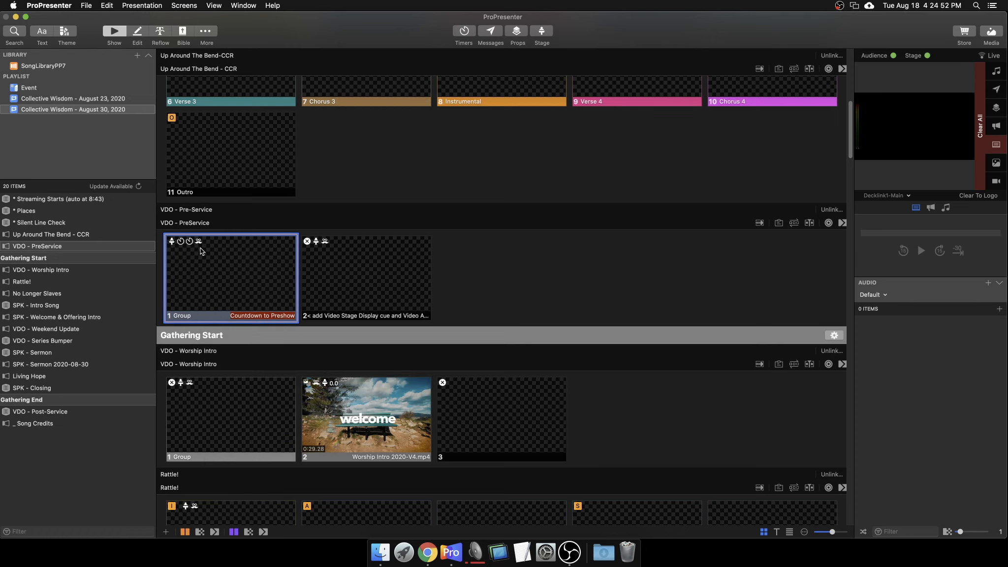
right_click(254, 277)
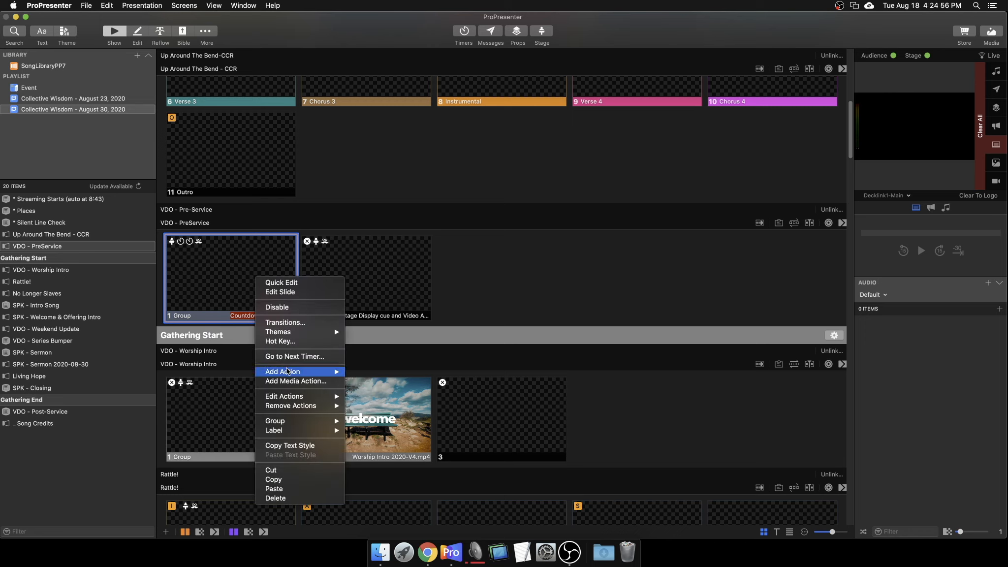
mouse_move(293, 398)
left_click(378, 425)
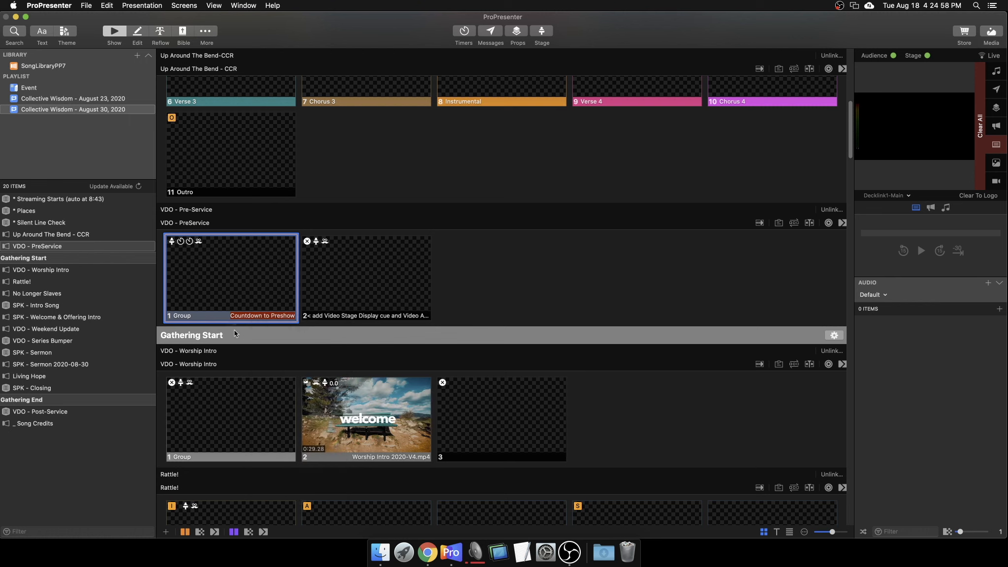
left_click(265, 350)
Switch to Finder and add 2020_08_16-PreHost_Playback.mp4 as a slide between the two VDO - PreService slides
left_click(380, 551)
left_click(288, 128)
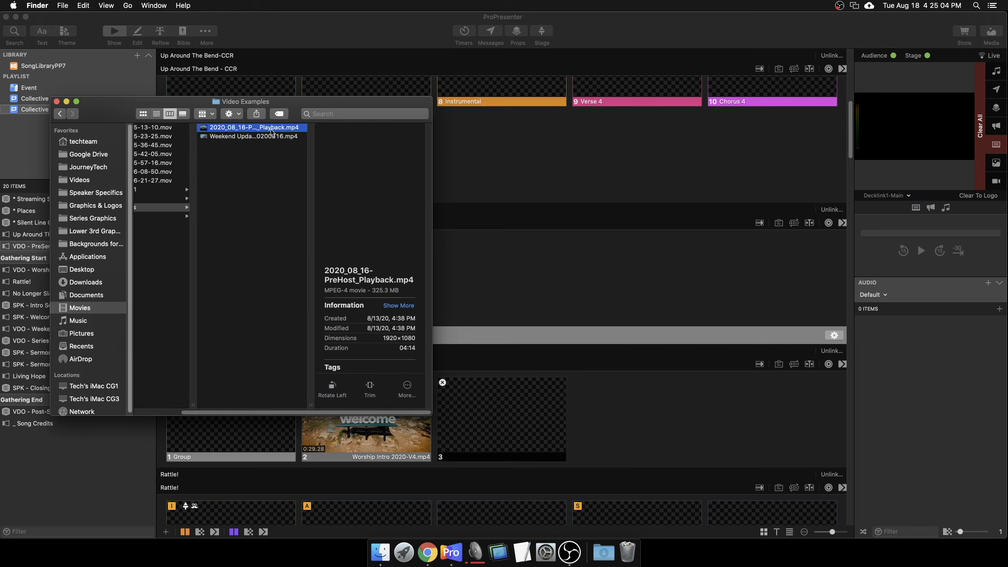
left_click_drag(482, 254, 301, 300)
left_click(652, 288)
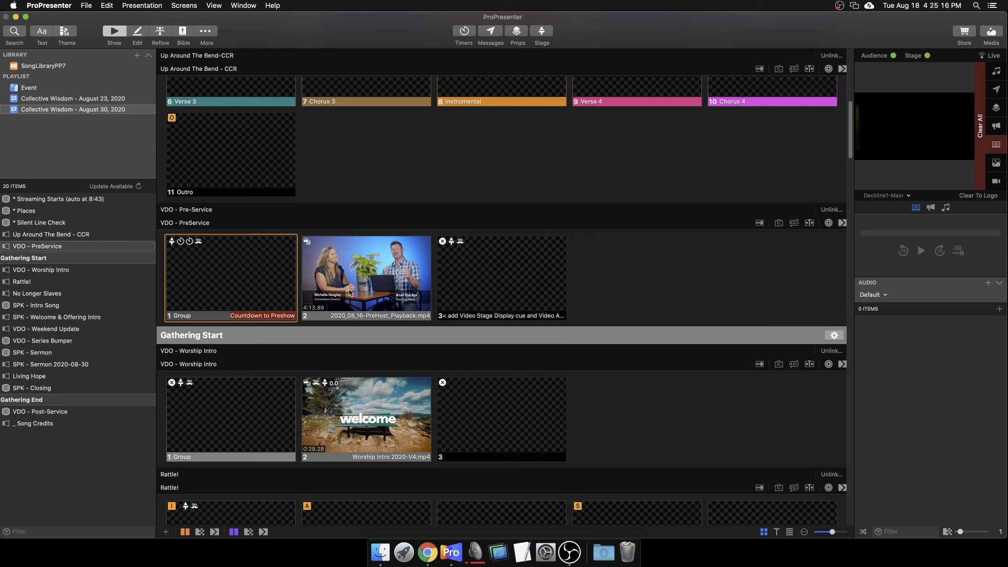
Add the Video audience look action to the PreHost playback slide
right_click(357, 274)
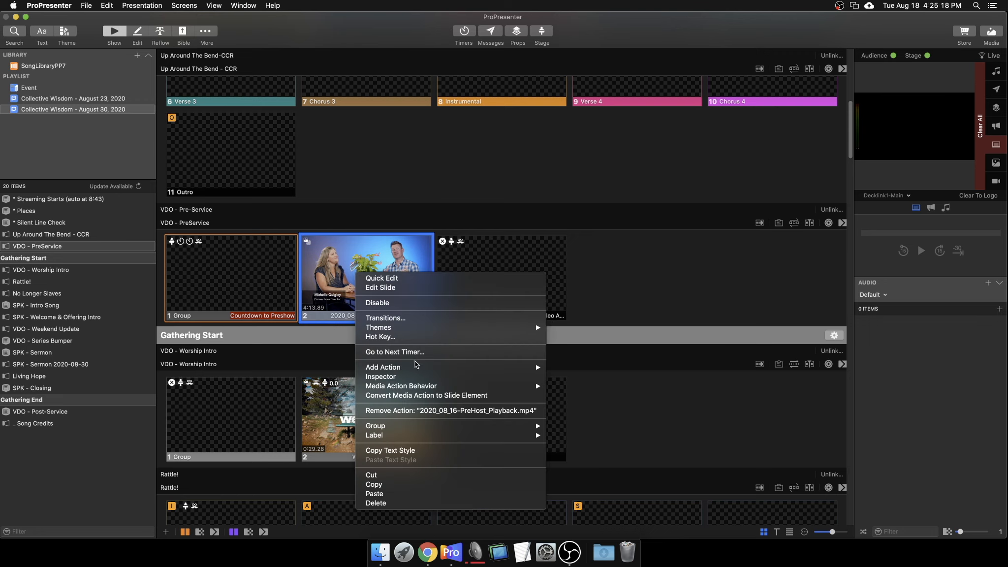
mouse_move(414, 366)
mouse_move(580, 377)
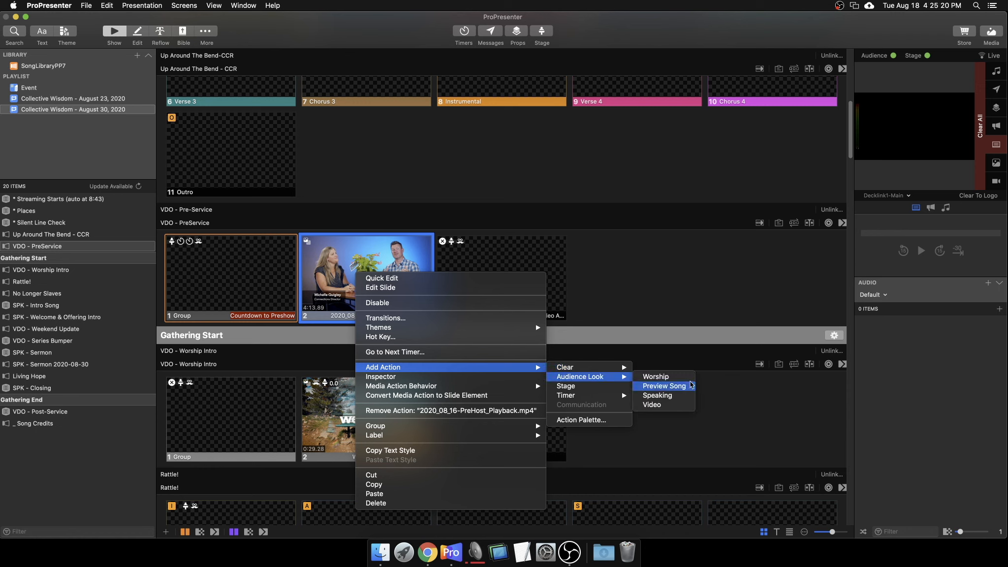
left_click(652, 404)
Add a stage action to the PreHost playback slide with the Decklink4-StageDisplay layout set to Video w/PCO
right_click(380, 292)
mouse_move(418, 384)
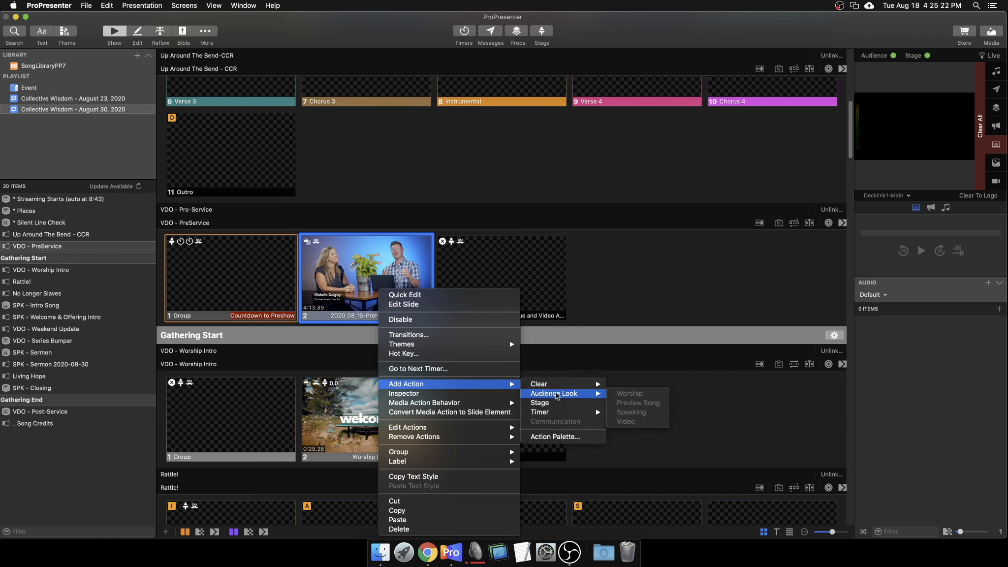
left_click(541, 403)
left_click(366, 350)
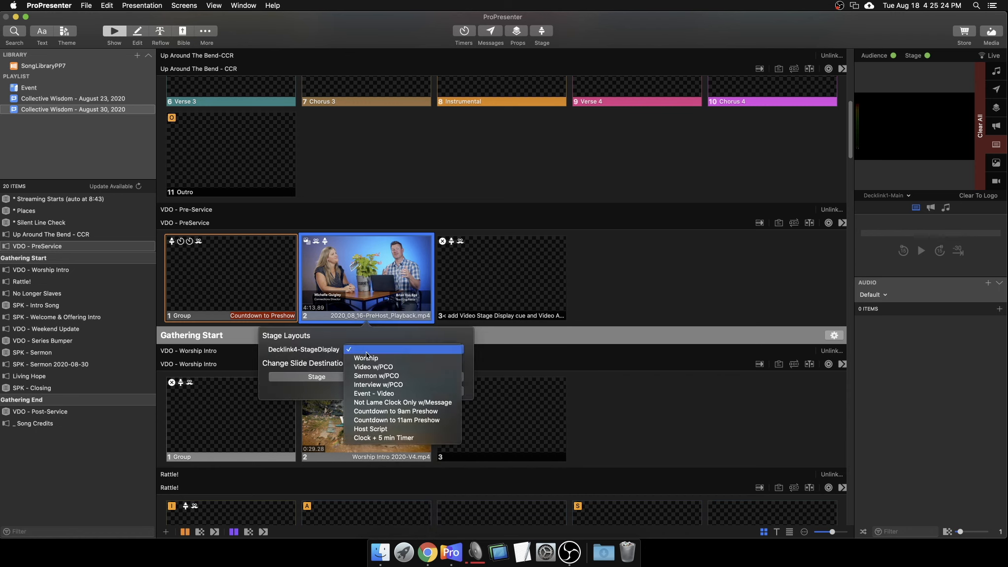
left_click(370, 364)
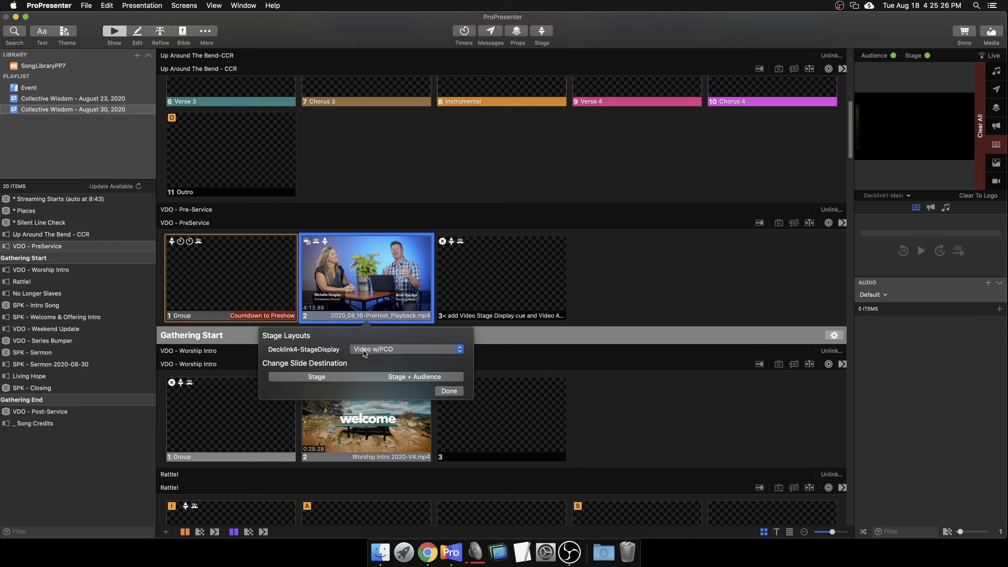
left_click(459, 392)
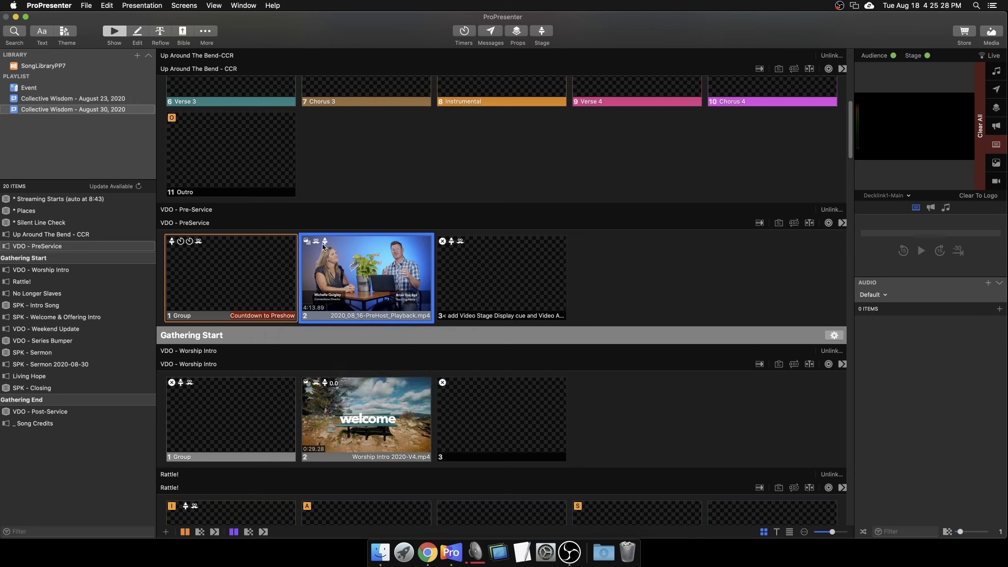
Set the PreHost playback slide's Go to Next timer to 0 seconds and test it by playing the end of the video
right_click(389, 291)
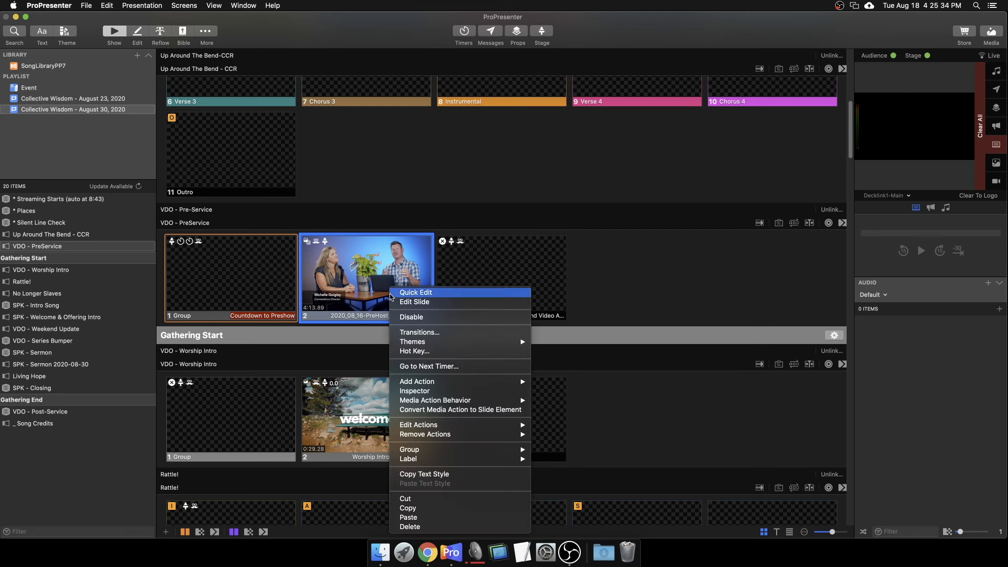
left_click(456, 367)
type("0")
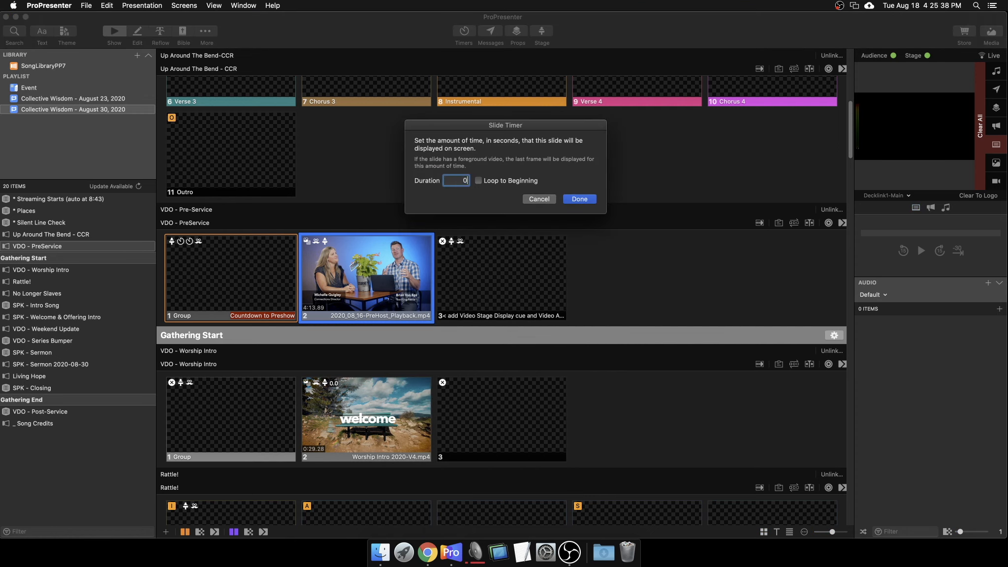
left_click(580, 199)
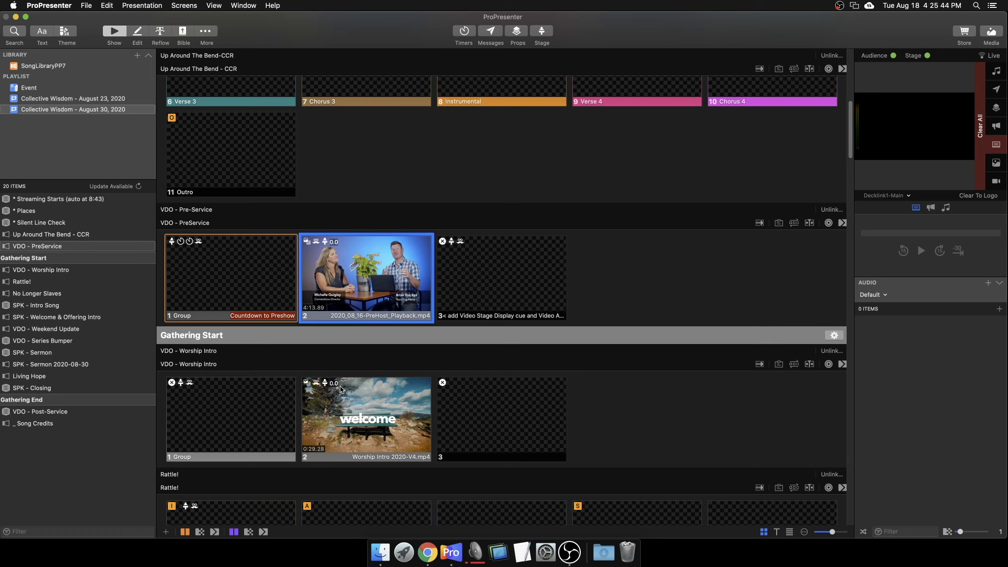
left_click(350, 298)
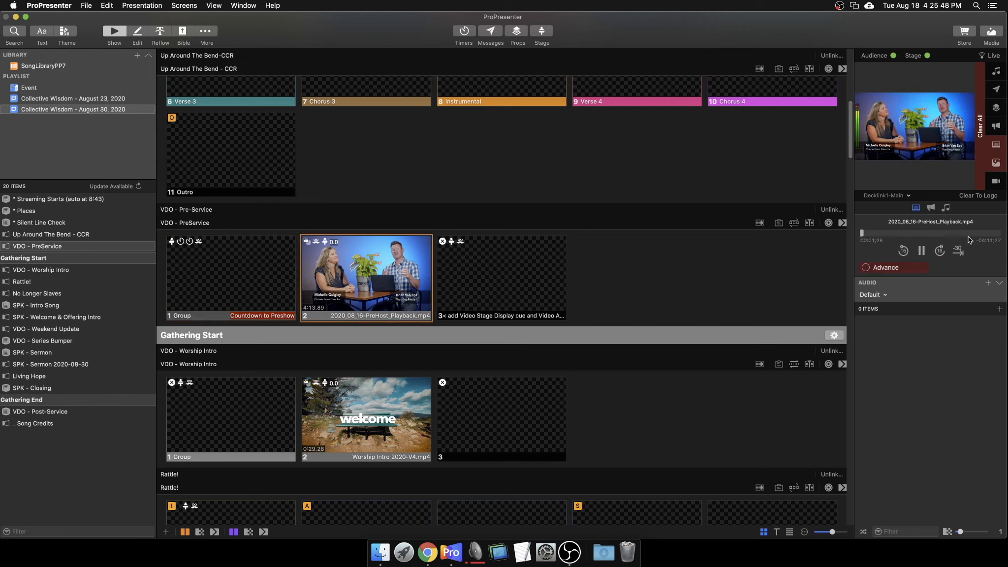
left_click(994, 234)
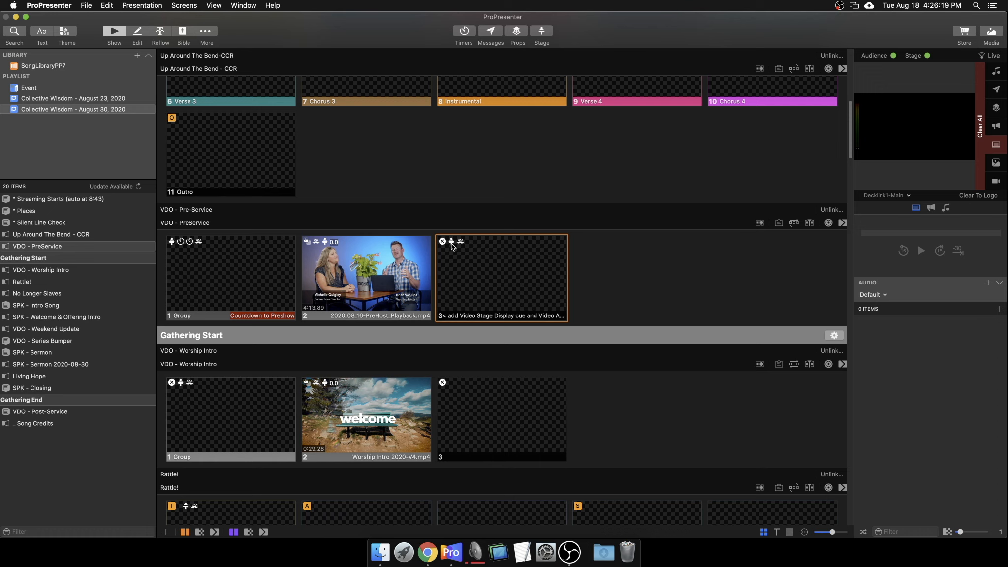
Review the stage layout action on the blank last slide of VDO - PreService, and bring up its other editable actions
right_click(471, 280)
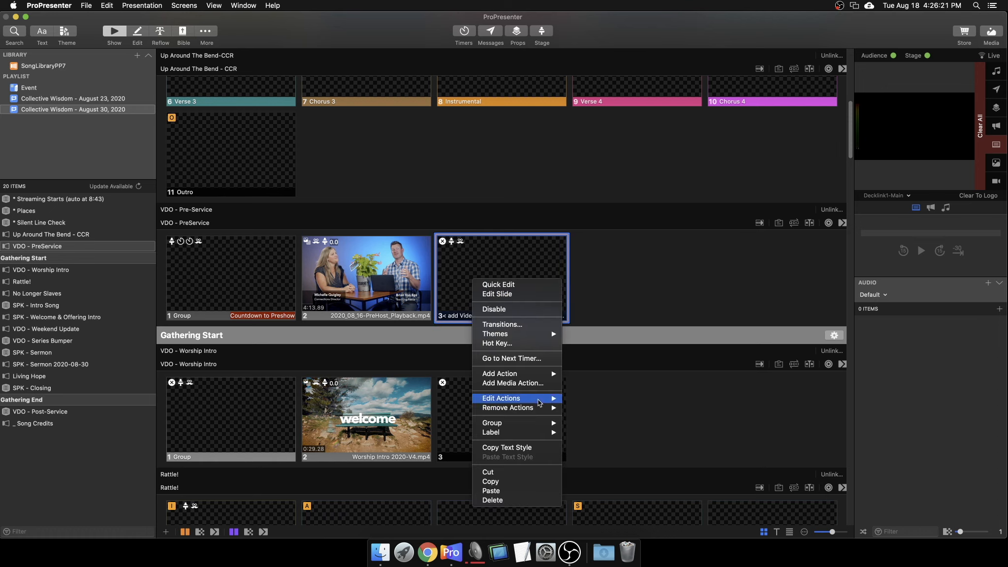
mouse_move(539, 402)
left_click(581, 398)
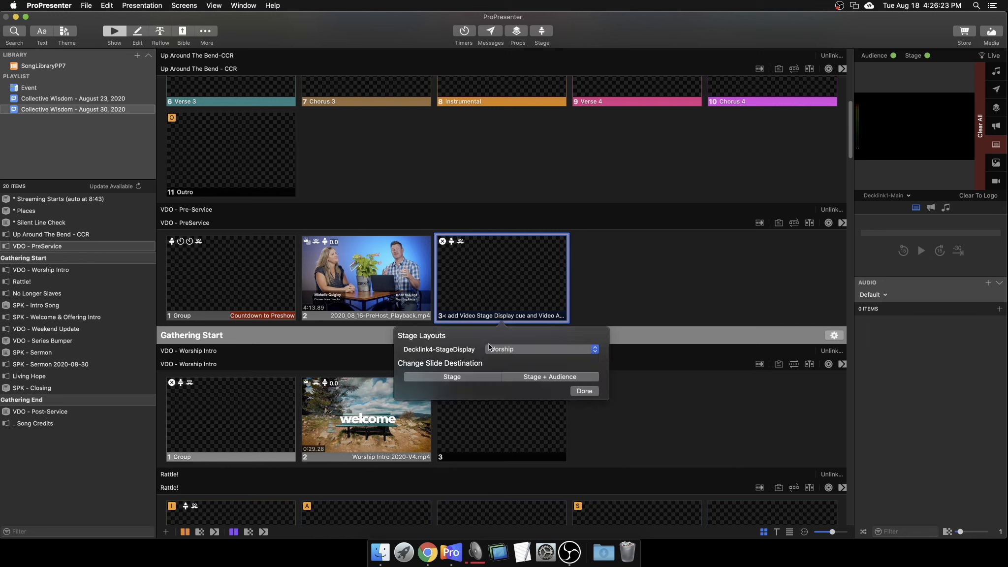
key("Escape")
right_click(528, 301)
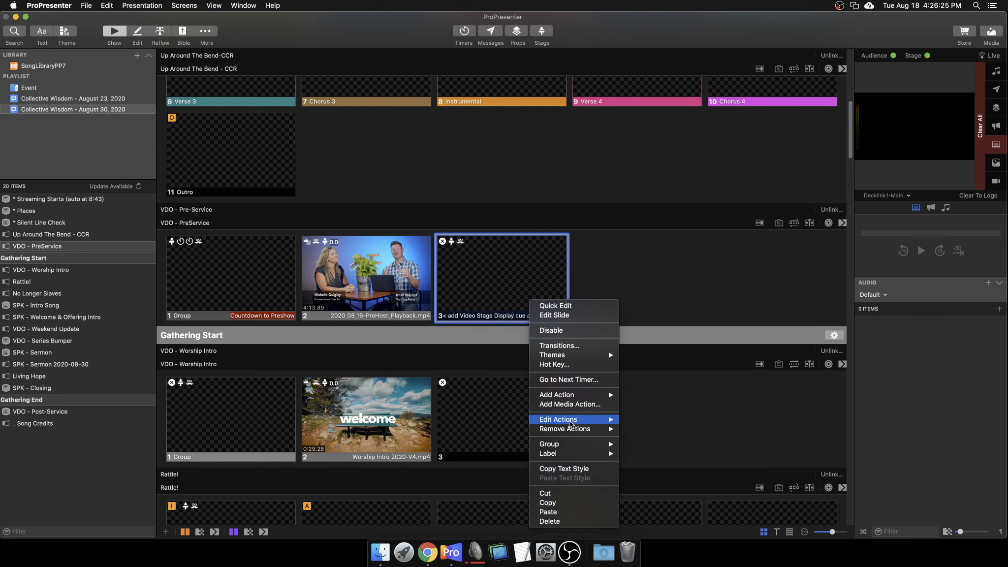
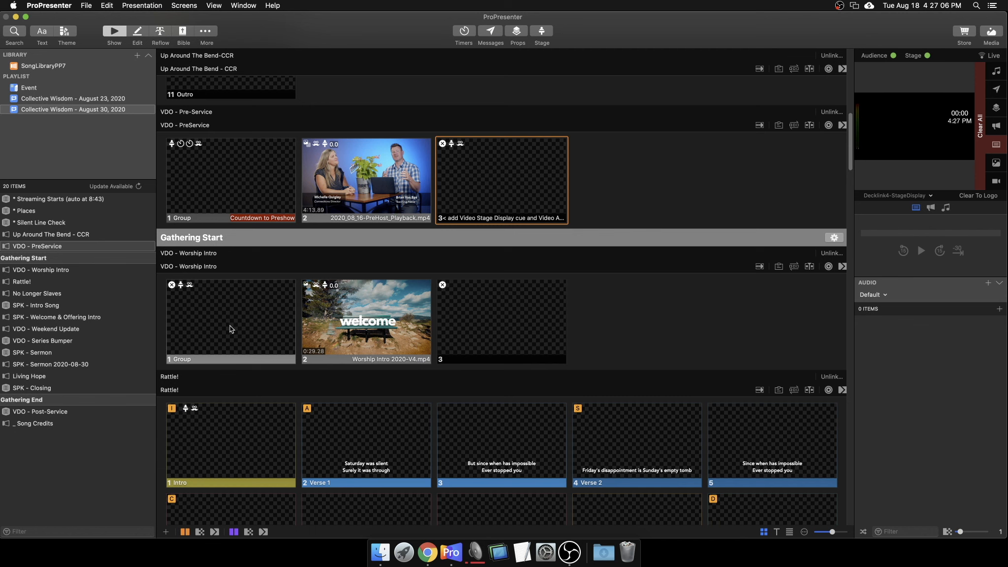
Trigger the first slide of VDO - Worship Intro, followed by the Rattle! Intro slide
left_click(229, 326)
scroll(222, 335, "down", 3)
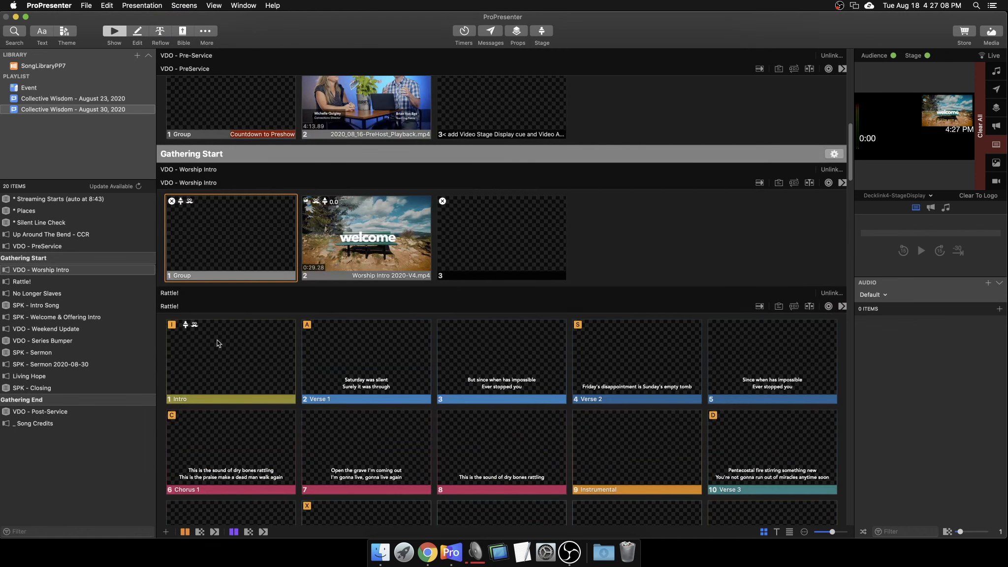
left_click(188, 361)
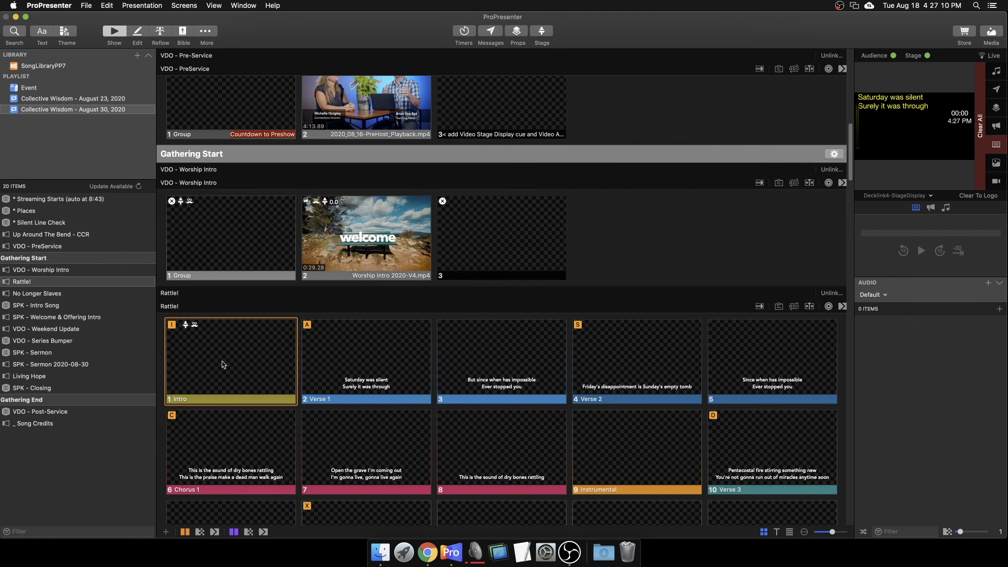
Open the stage action settings of the Rattle! Intro slide to check its stage layout
scroll(221, 363, "down", 2)
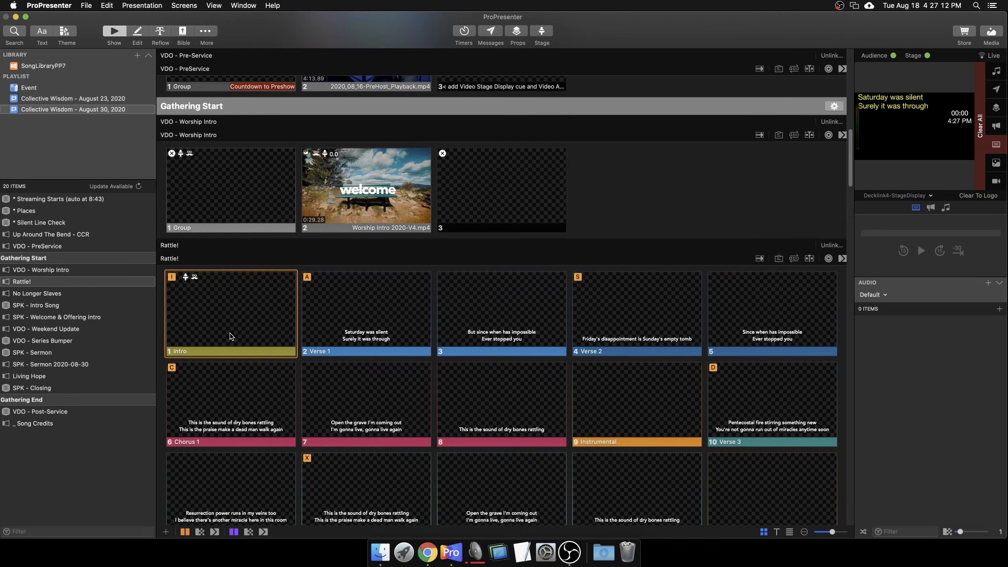
scroll(230, 333, "down", 4)
right_click(269, 215)
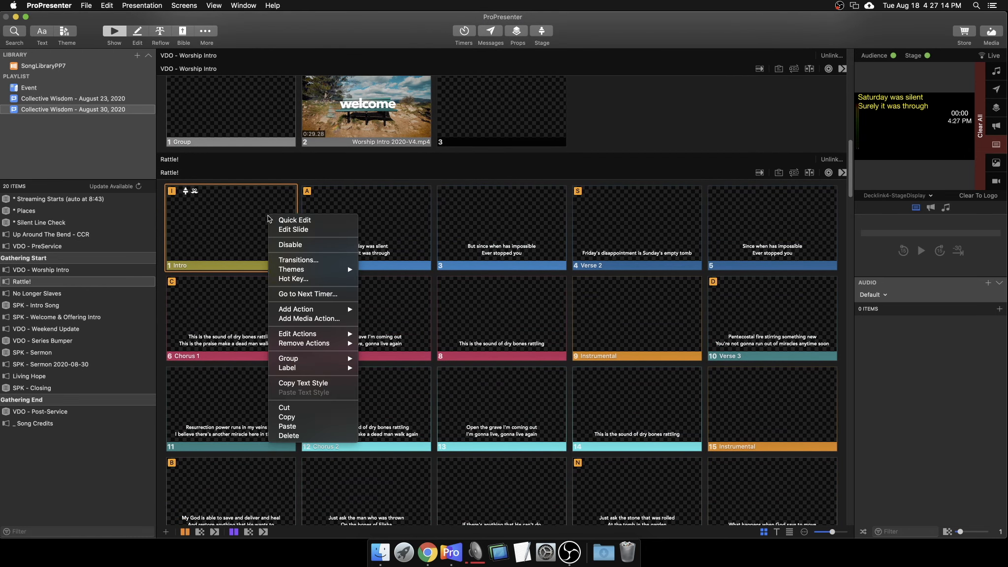
mouse_move(312, 309)
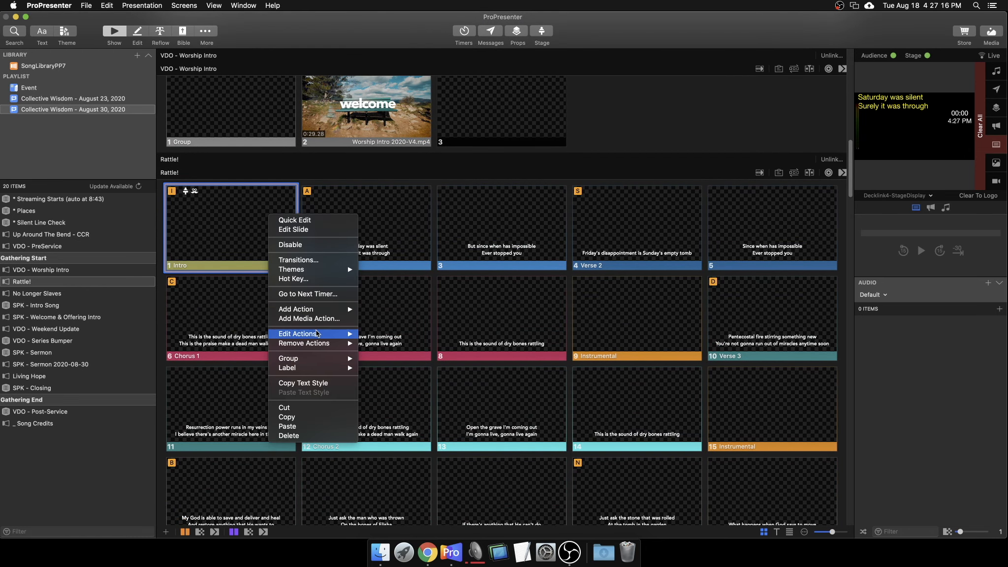
mouse_move(339, 334)
left_click(380, 341)
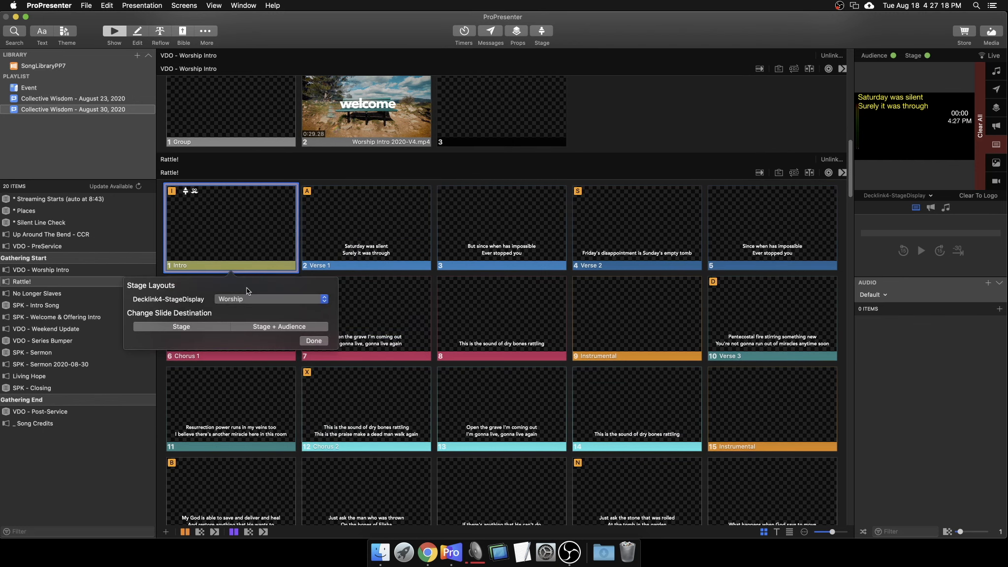
Close the stage settings and review the audience look action on the Rattle! Intro slide
left_click(314, 340)
right_click(257, 240)
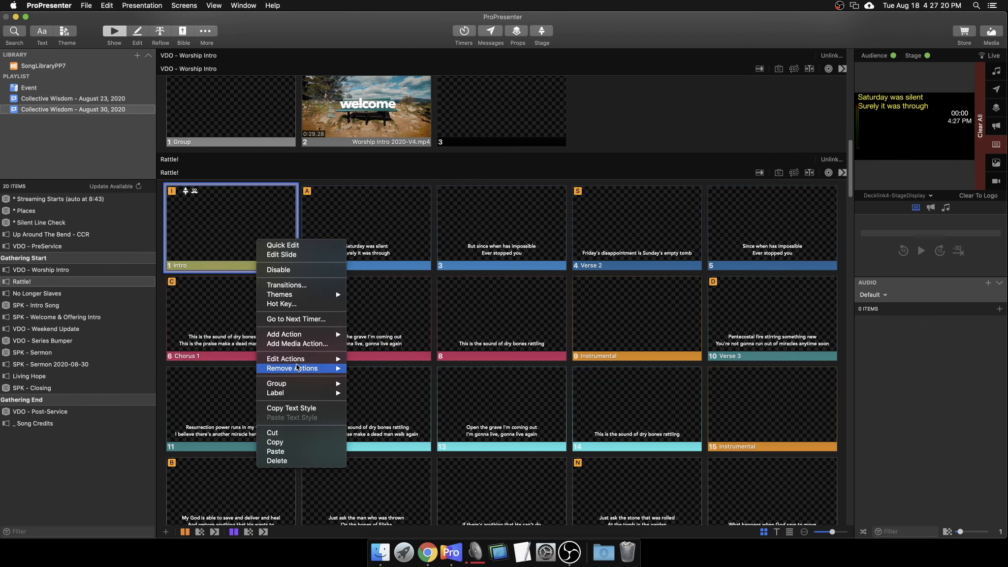
mouse_move(313, 360)
left_click(374, 368)
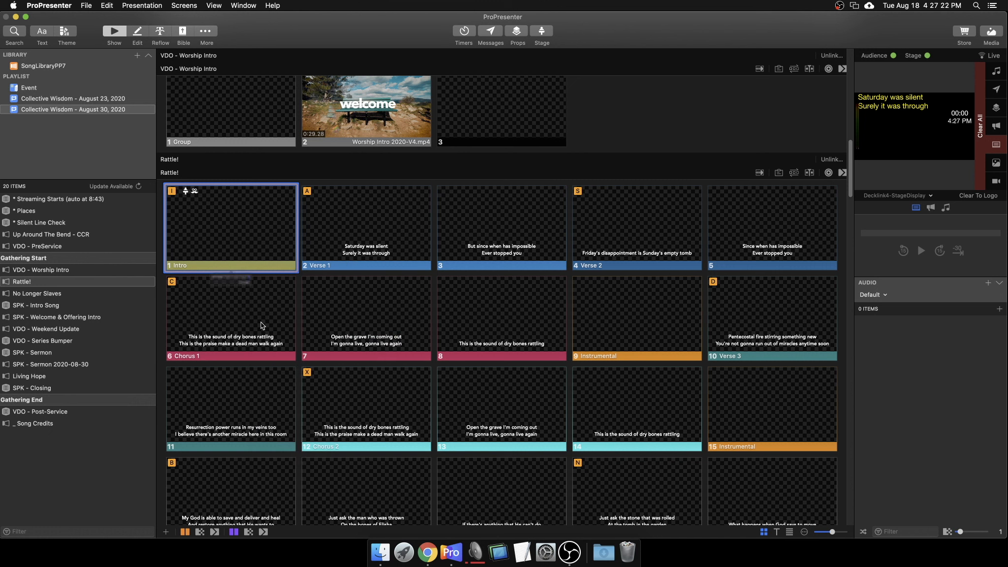
left_click(263, 300)
Look through the Rattle! slides to examine their lyrics, group labels and hot keys from Intro to Outro
scroll(266, 301, "down", 5)
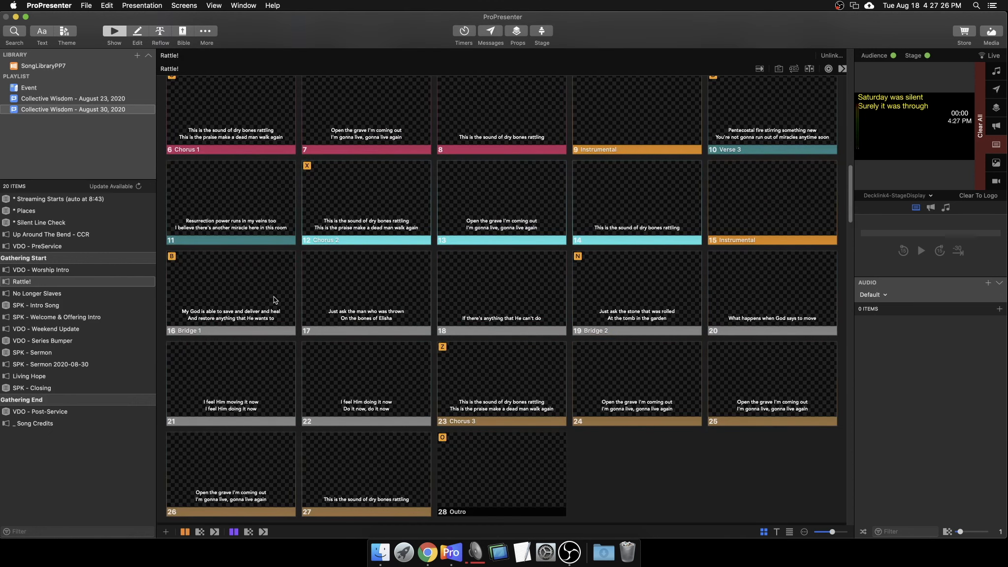
scroll(274, 296, "up", 6)
scroll(273, 296, "down", 1)
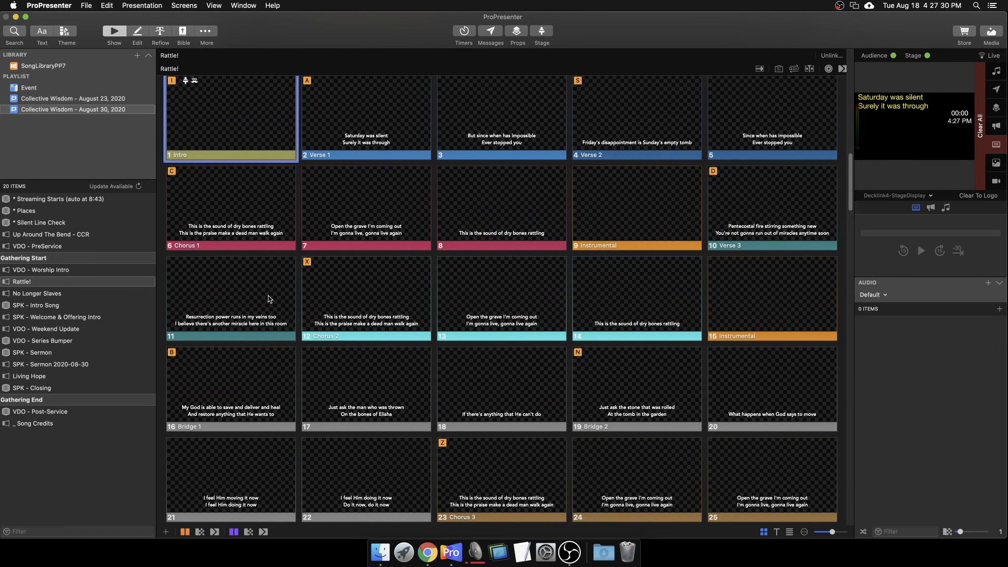
scroll(254, 280, "down", 1)
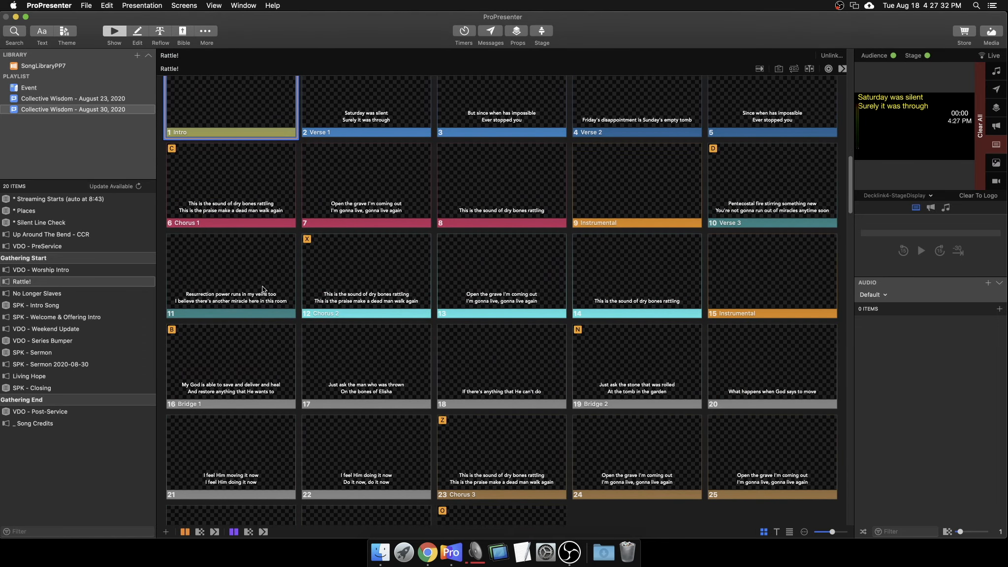
scroll(263, 290, "up", 2)
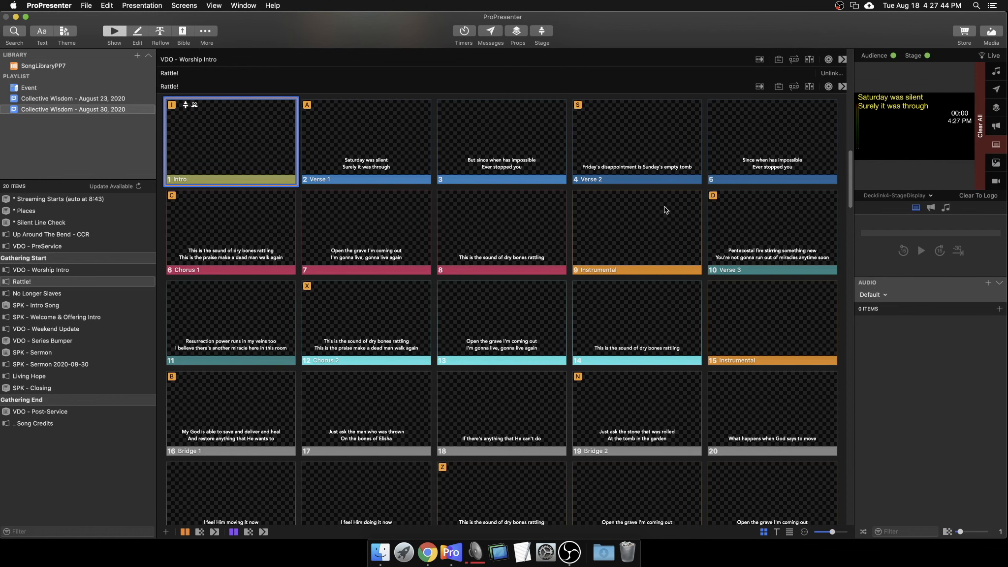
scroll(303, 247, "down", 2)
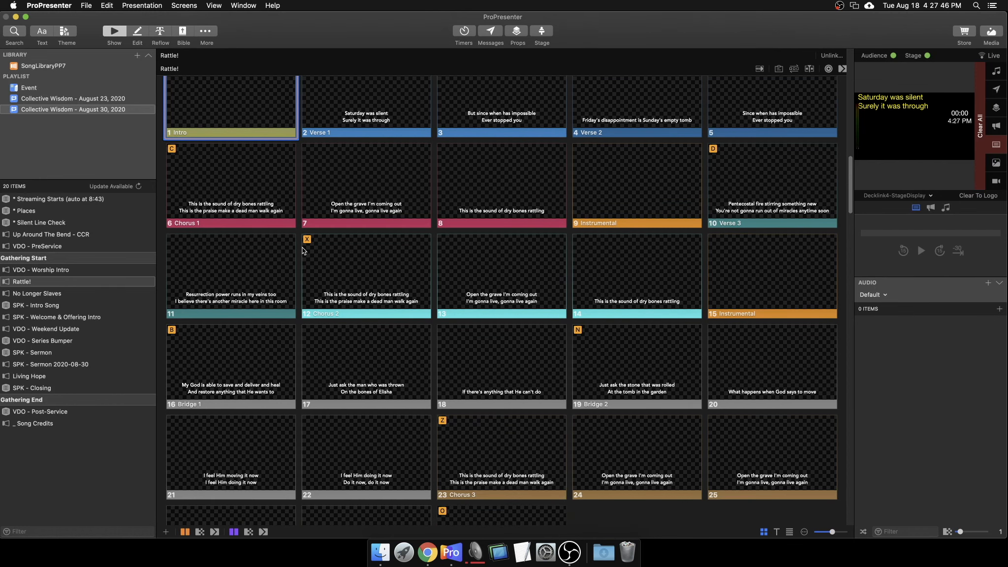
scroll(408, 247, "down", 2)
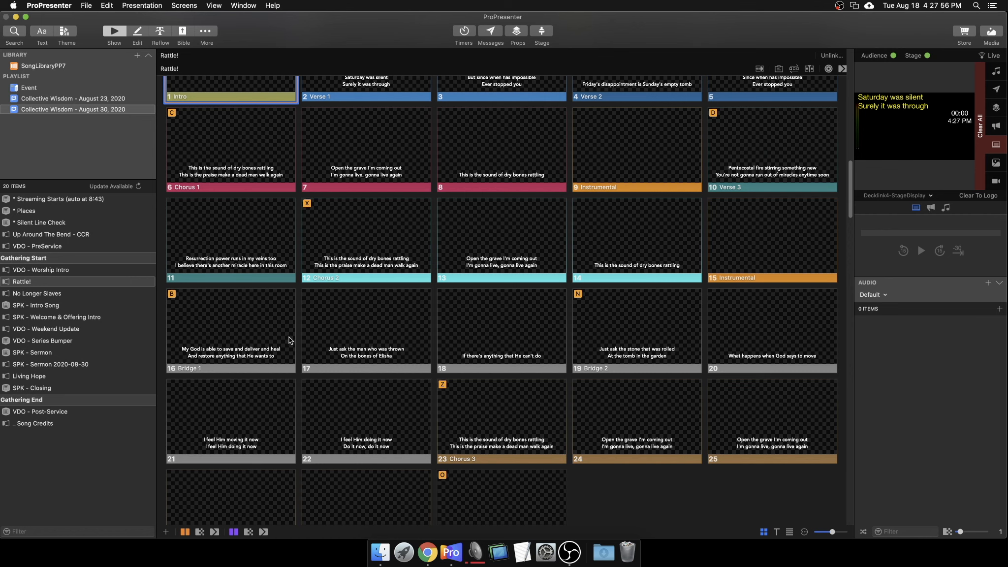
scroll(284, 331, "up", 3)
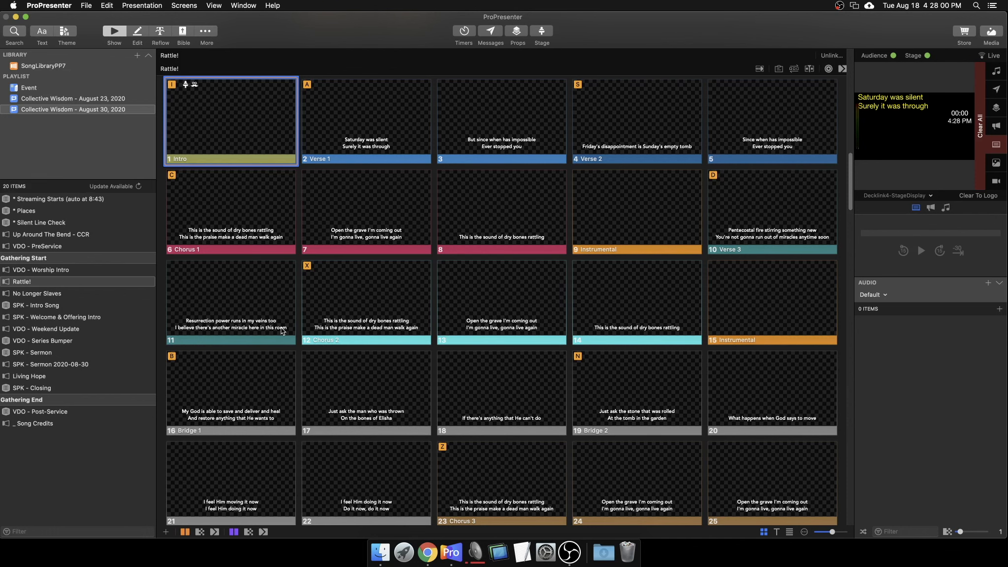
scroll(281, 330, "down", 2)
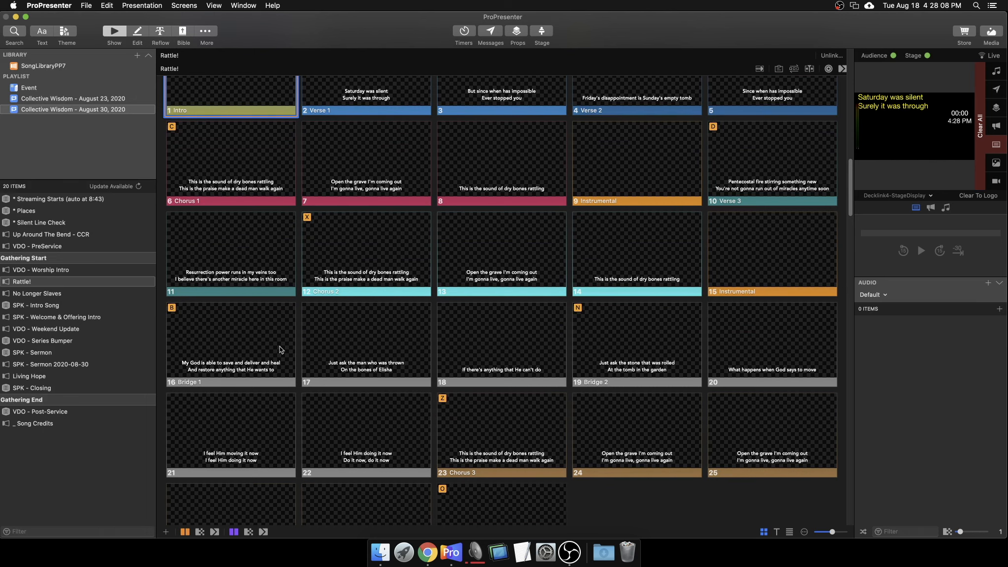
scroll(279, 345, "down", 5)
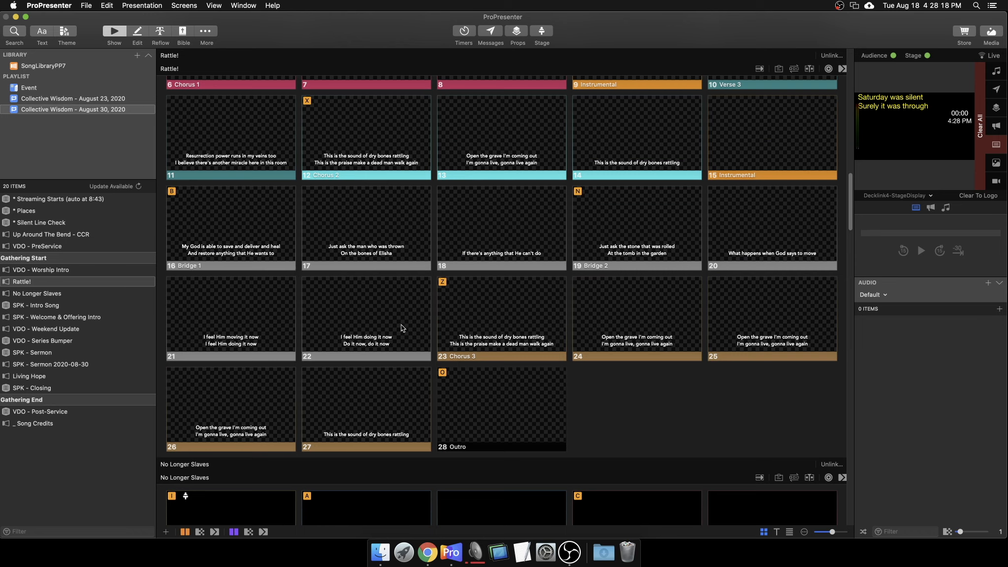
View the group options available for the first Chorus 3 slide of Rattle! and close them without choosing one
right_click(489, 335)
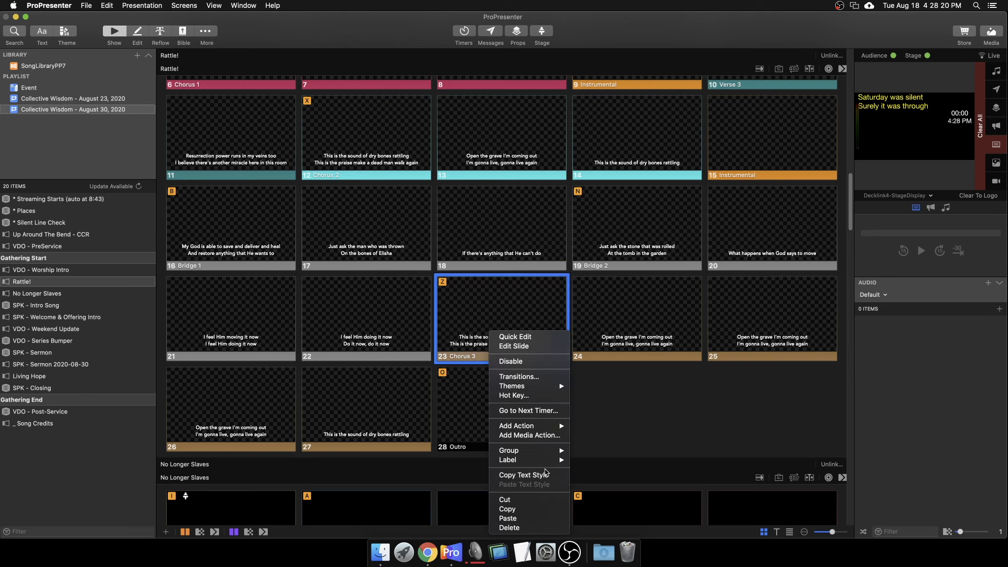
mouse_move(545, 451)
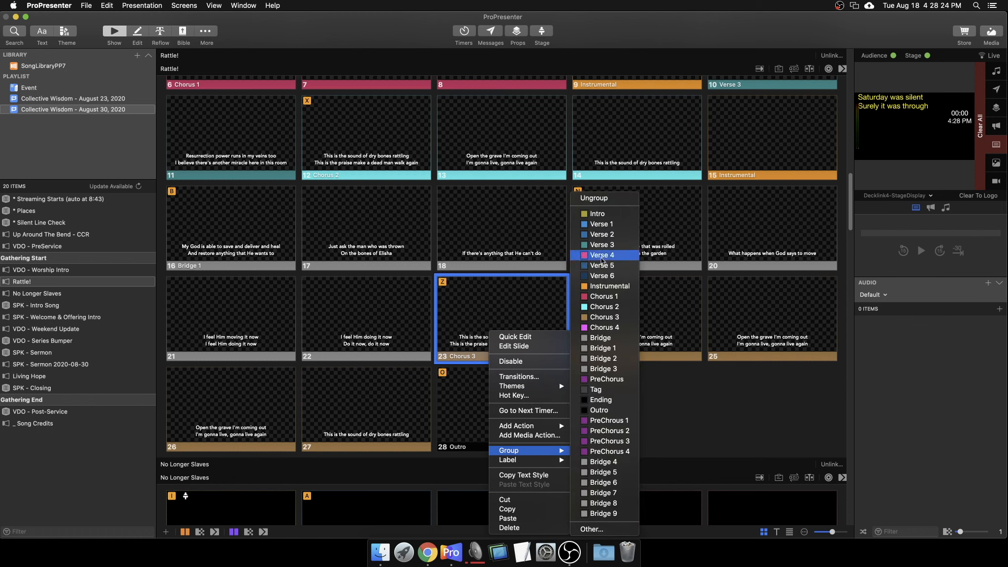
left_click(704, 424)
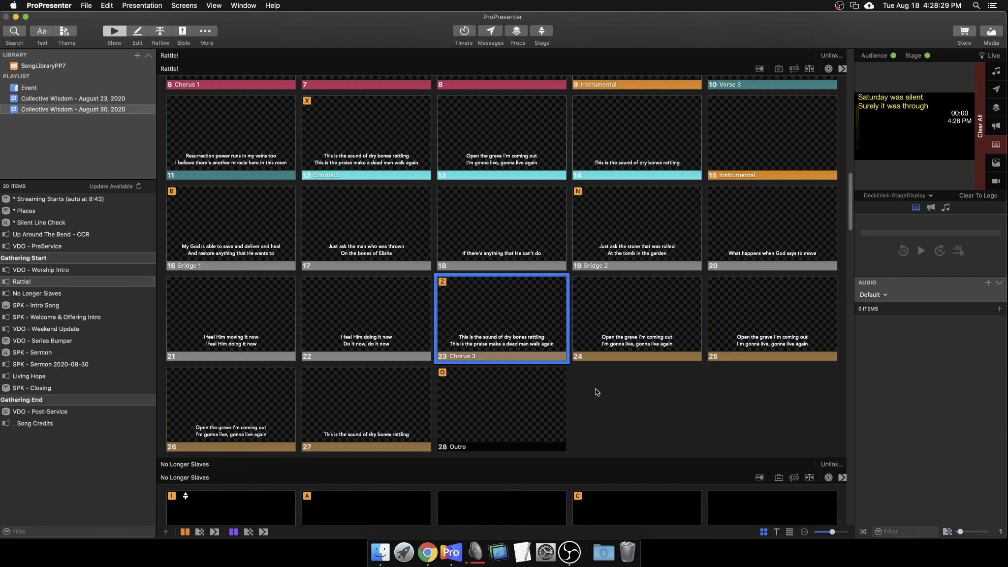
Trigger the blank Outro slide at the end of Rattle!
scroll(596, 389, "up", 5)
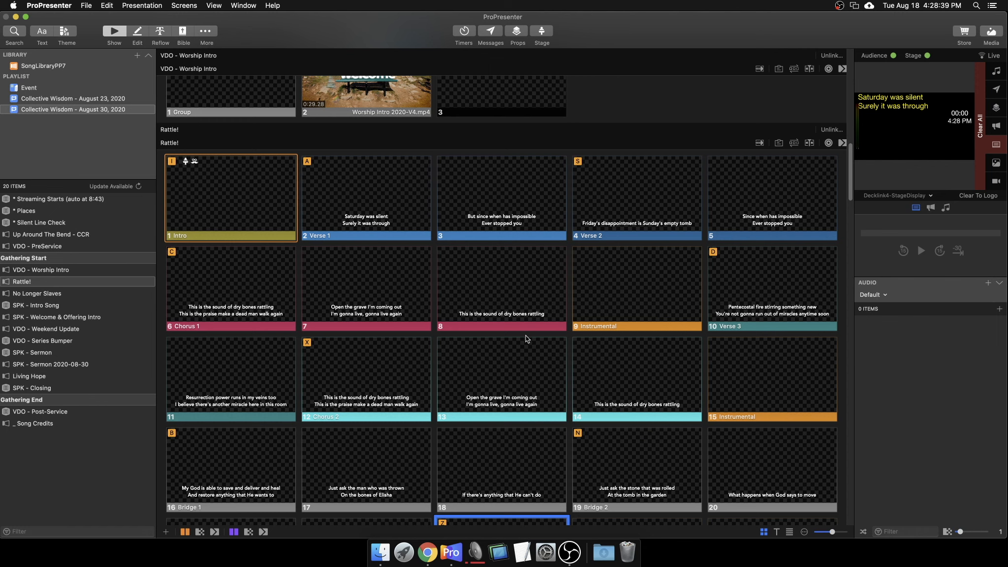
scroll(526, 332, "down", 5)
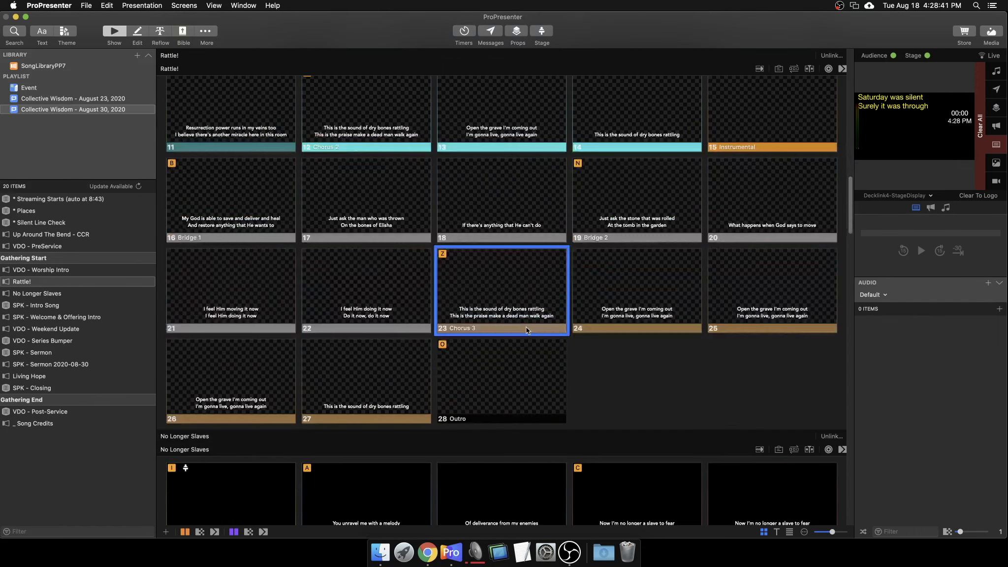
left_click(542, 360)
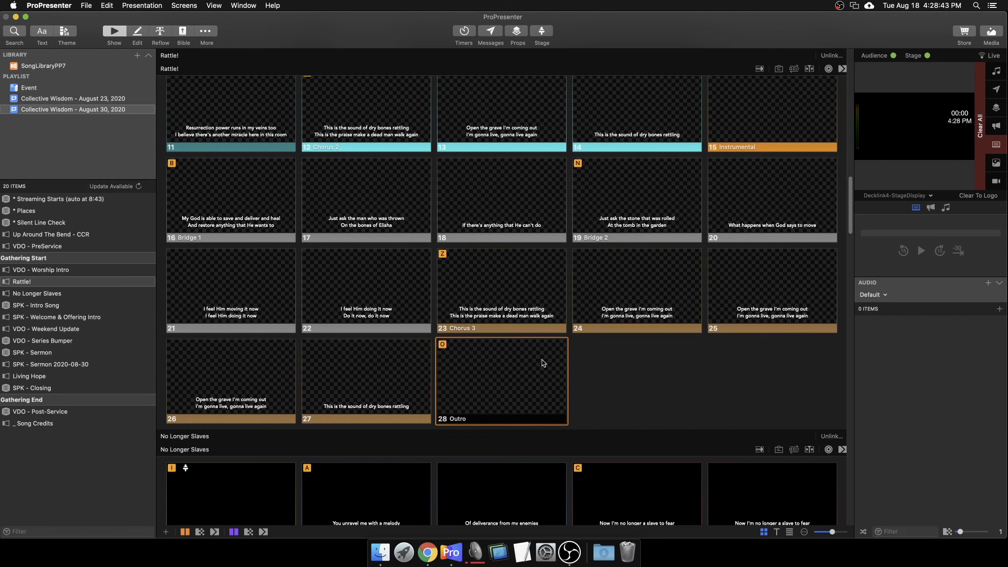
Look through the No Longer Slaves slides and compare the actions on its Intro slide with those on the Rattle! Intro slide
scroll(537, 365, "down", 2)
scroll(536, 363, "down", 4)
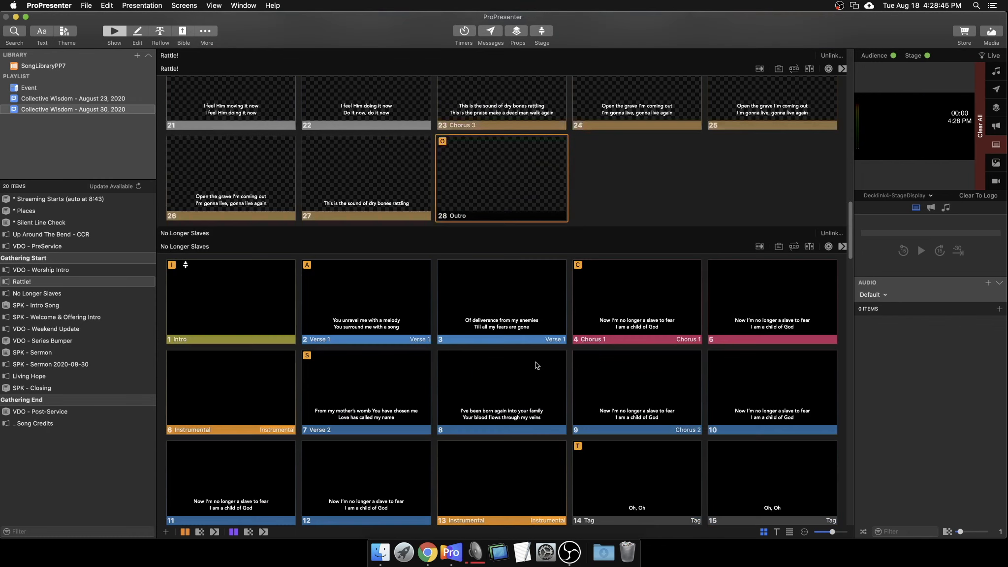
scroll(536, 362, "down", 2)
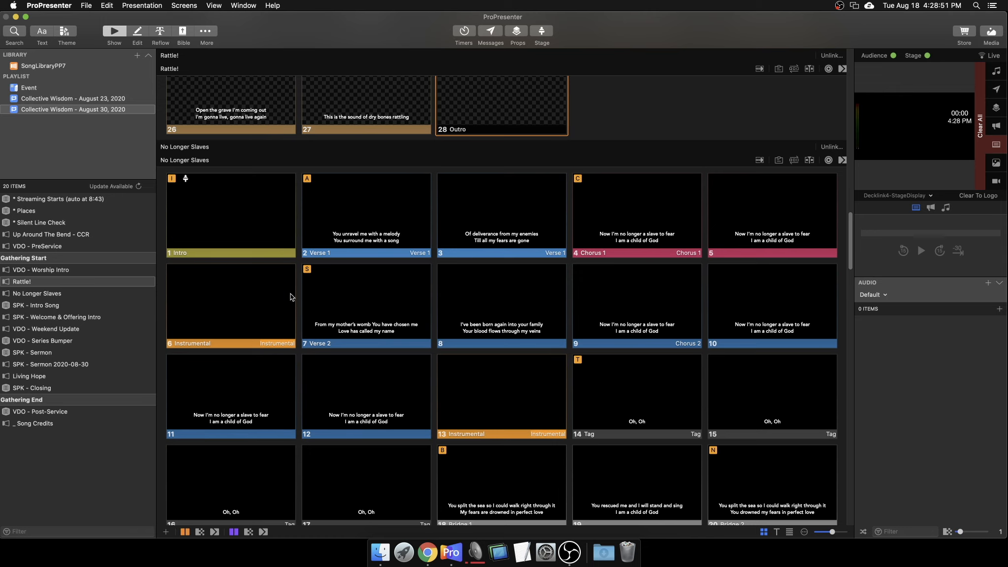
scroll(310, 300, "down", 4)
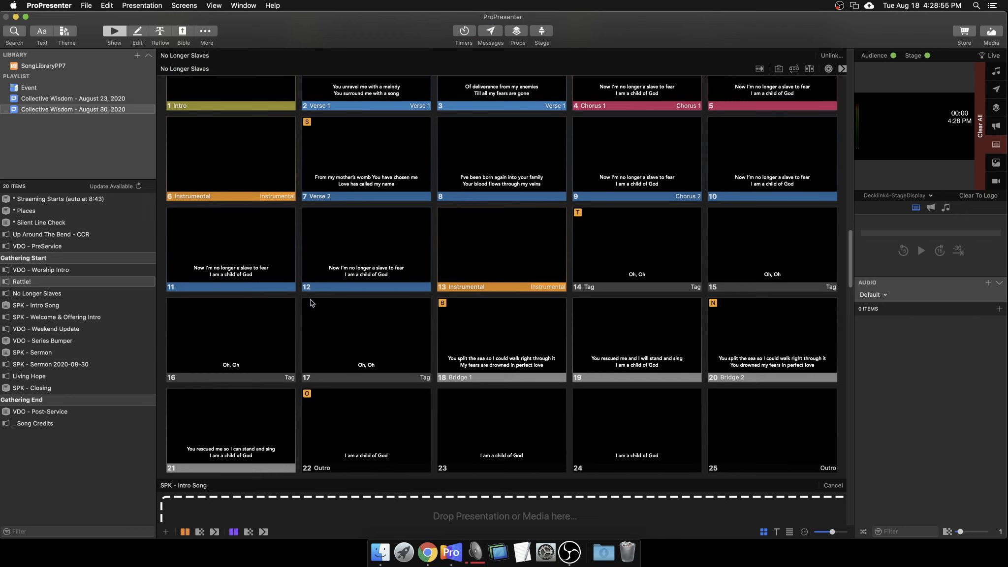
scroll(305, 285, "up", 4)
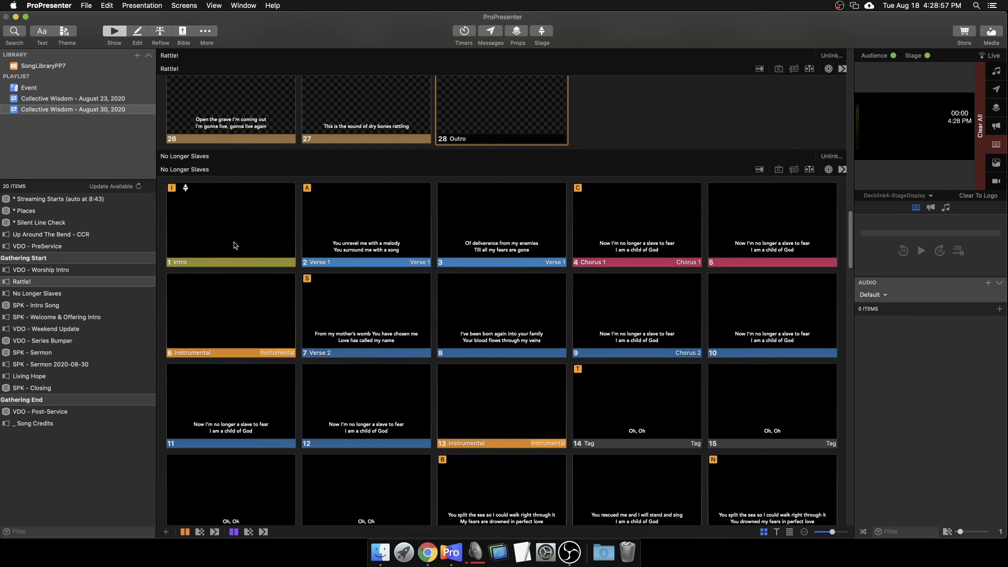
scroll(234, 241, "up", 2)
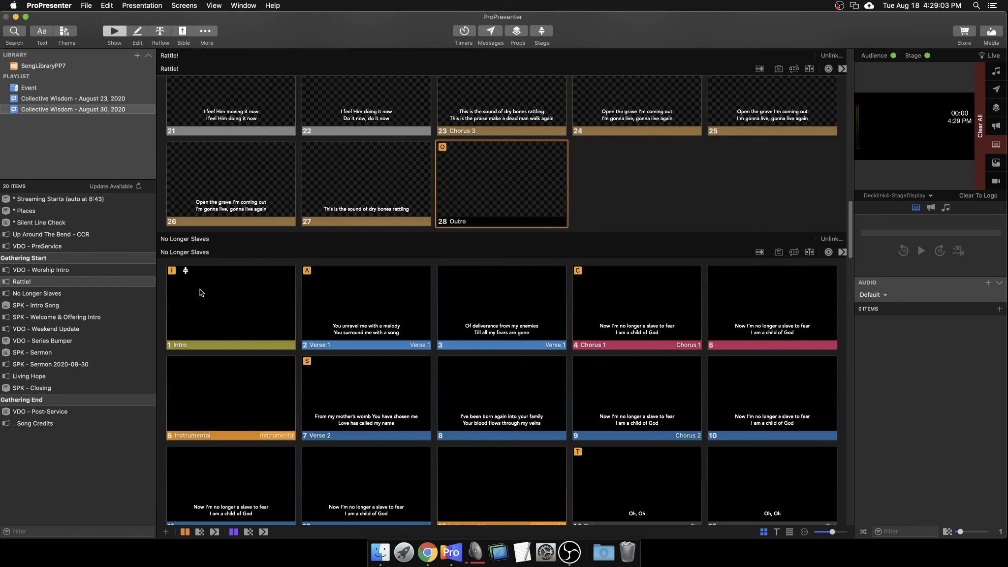
scroll(200, 289, "up", 15)
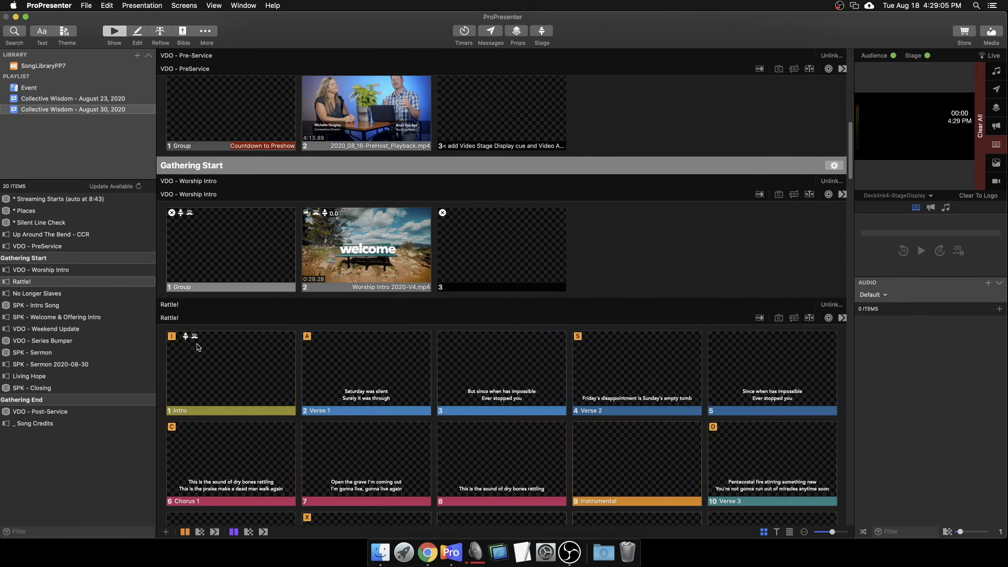
scroll(198, 357, "down", 15)
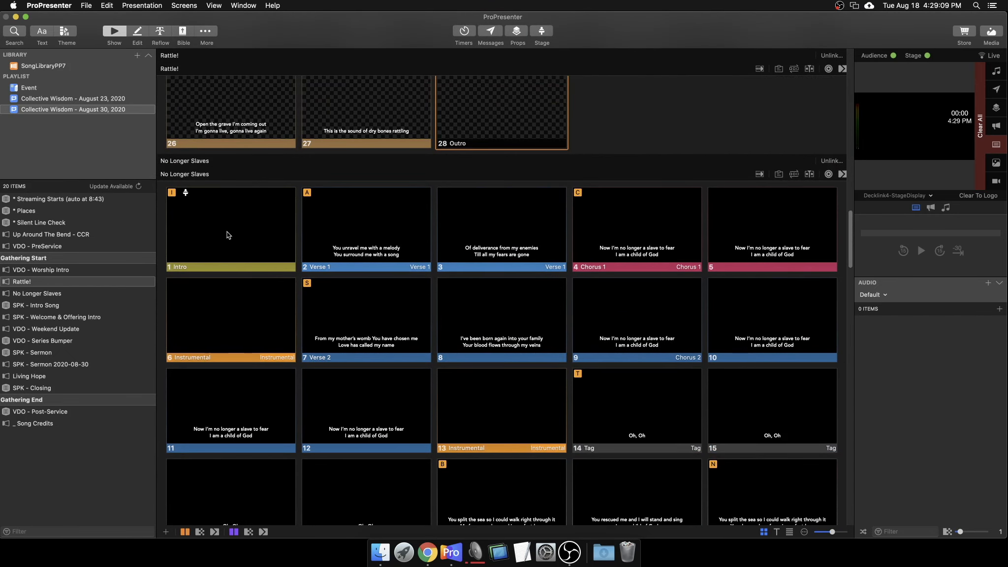
scroll(287, 252, "down", 1)
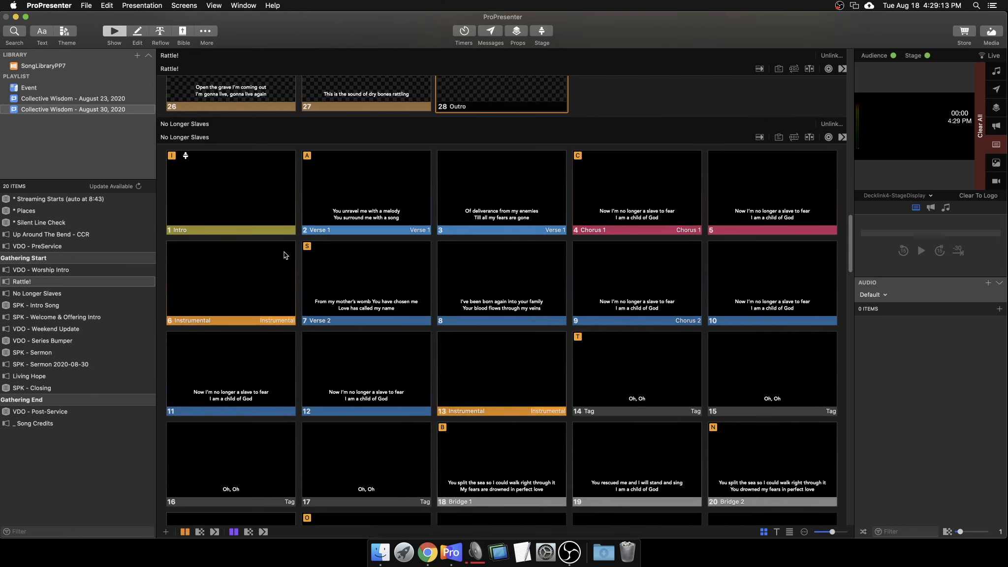
Edit the stage action of the No Longer Slaves Intro slide, setting the Decklink4-StageDisplay layout to Worship
right_click(208, 204)
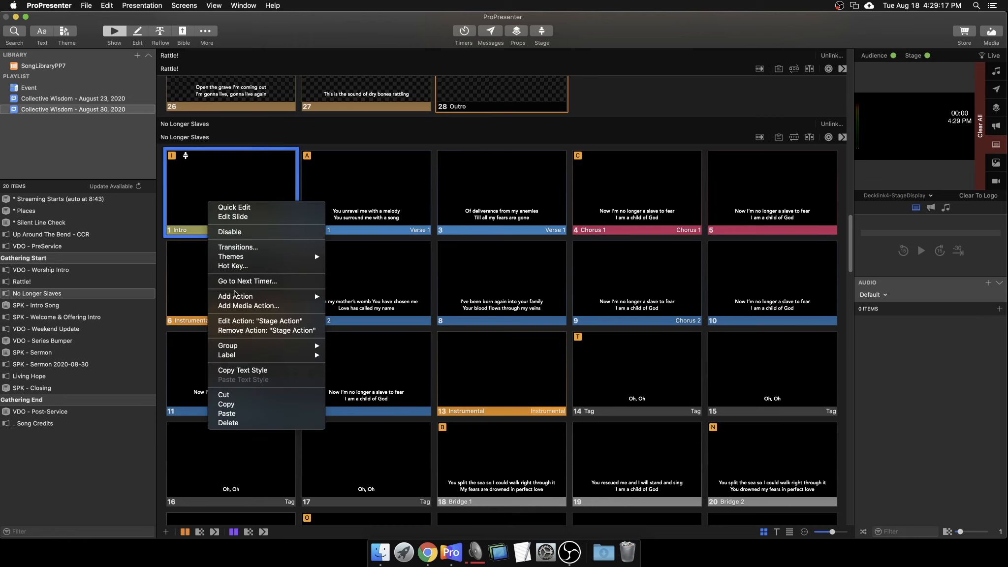
left_click(242, 322)
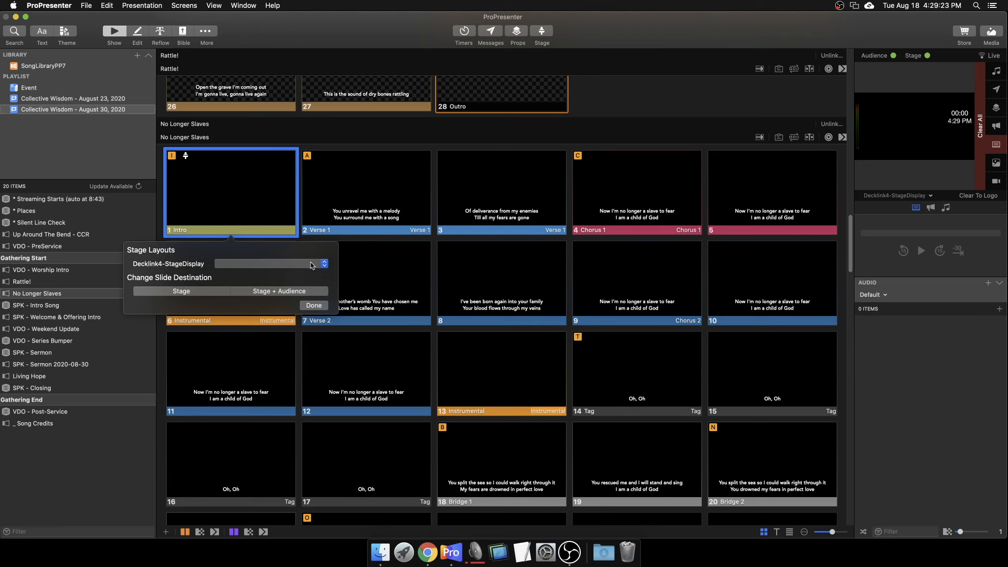
left_click(305, 264)
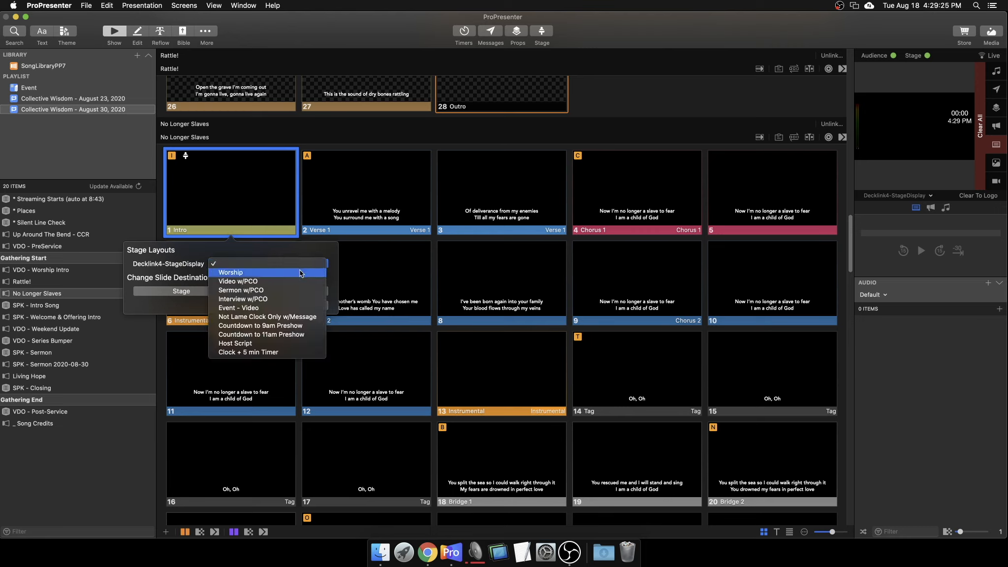
left_click(301, 273)
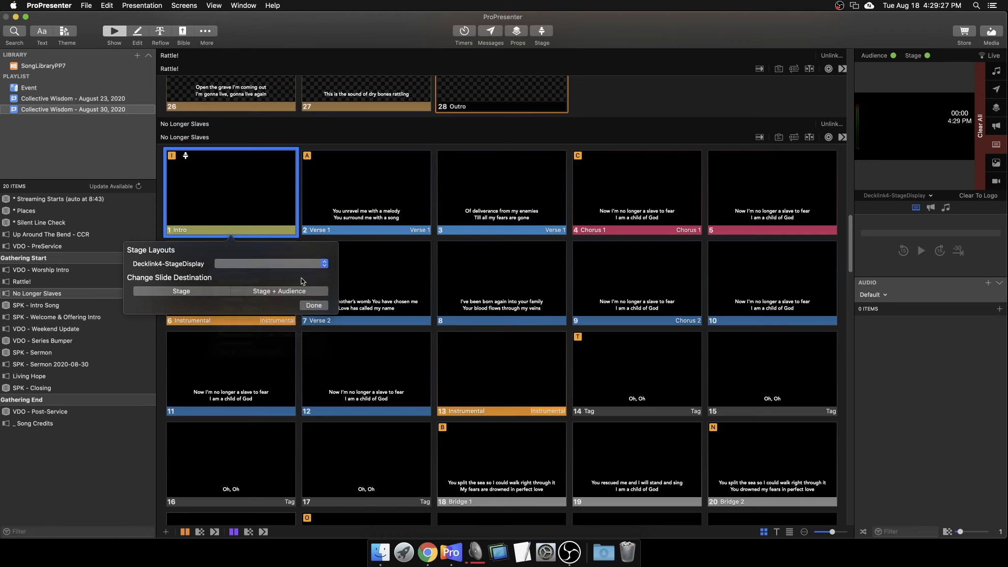
left_click(318, 306)
Add the Worship audience look action to the No Longer Slaves Intro slide
right_click(246, 205)
mouse_move(295, 300)
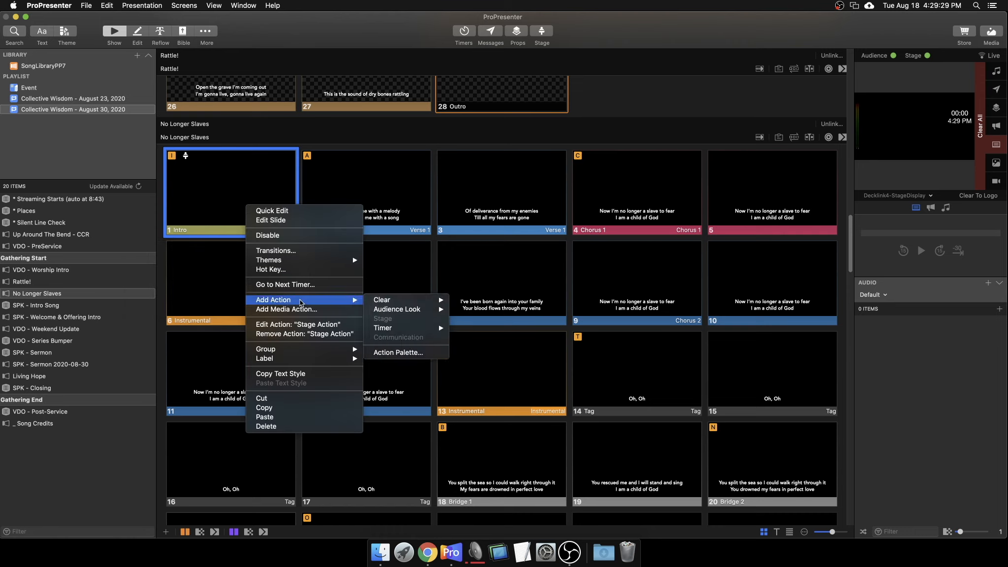
mouse_move(407, 311)
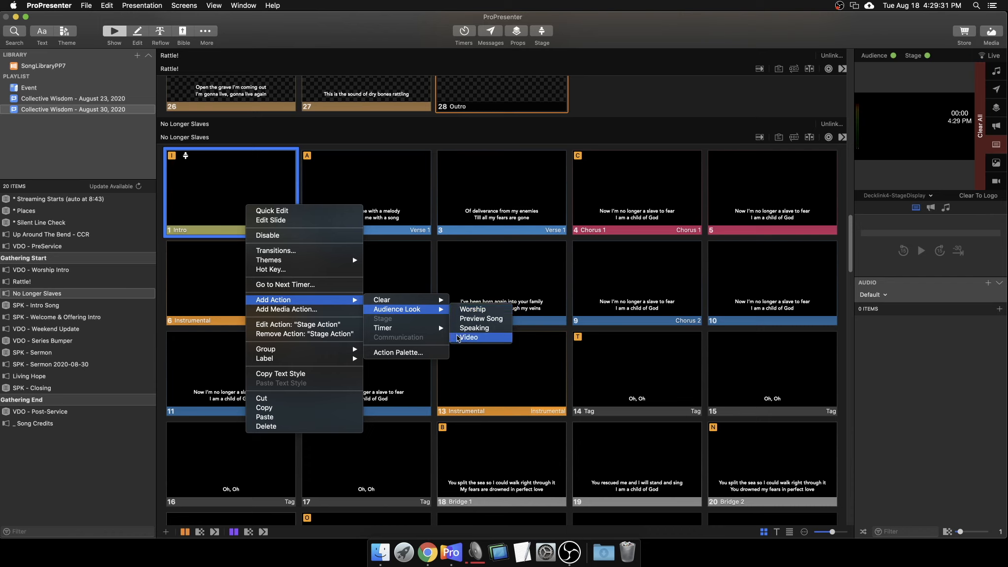
left_click(470, 310)
Test No Longer Slaves by triggering the Intro slide, the first Verse 1 slide, and the Intro slide again
left_click(190, 156)
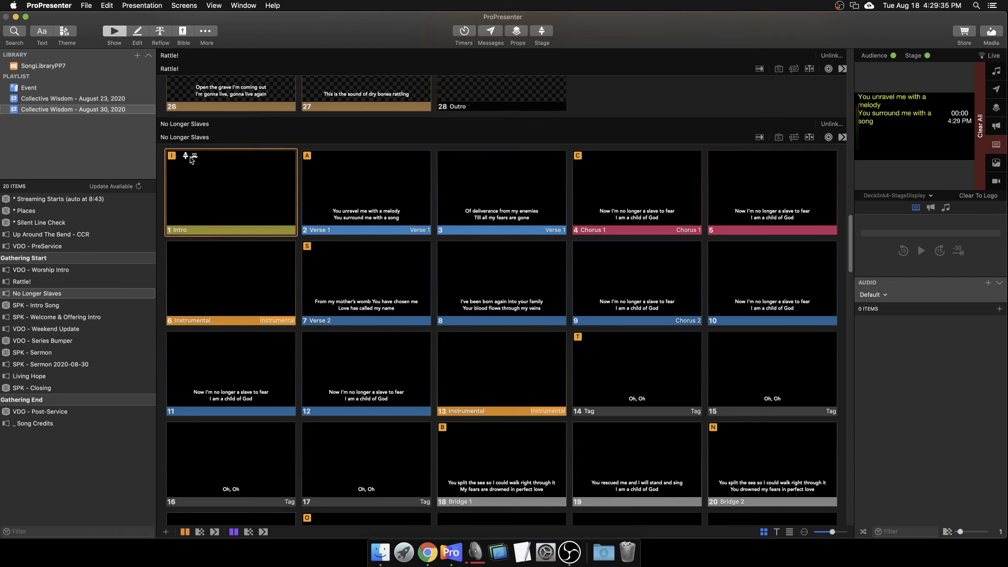
left_click(361, 203)
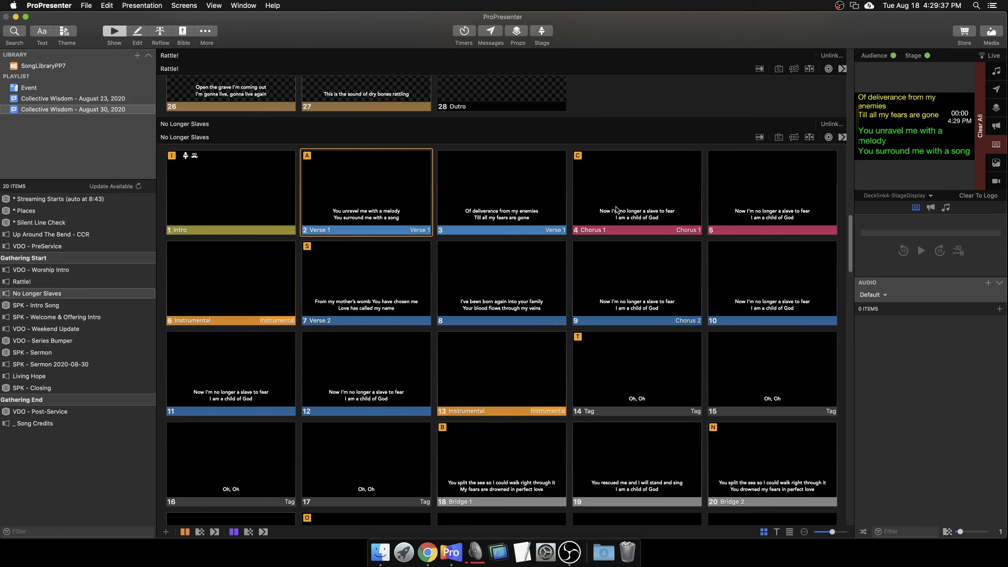
left_click(200, 224)
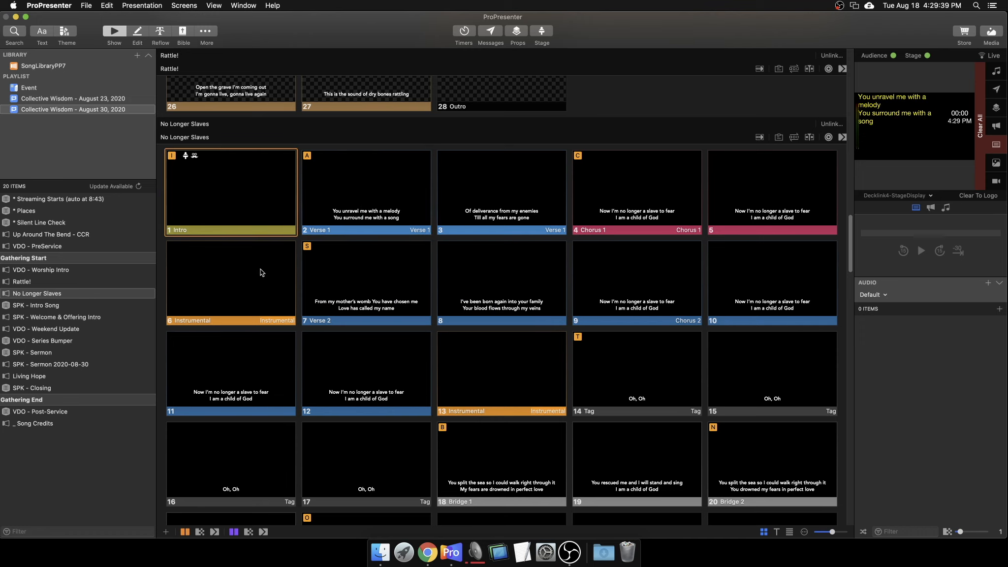
scroll(261, 268, "down", 3)
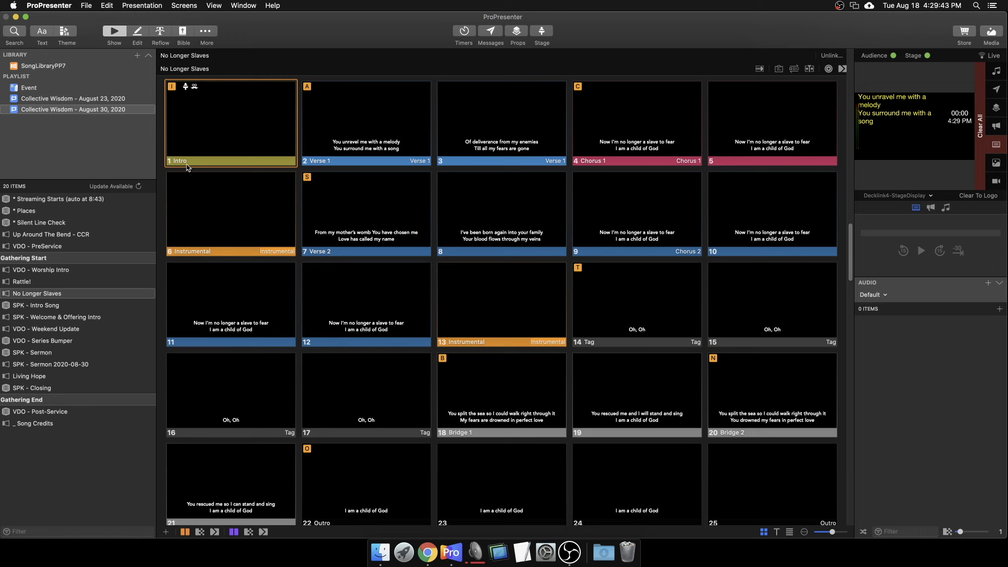
Apply the white-text "Lwr 3rds, Ctr, 3 Line" layout from the *Songs theme to all No Longer Slaves slides
left_click(222, 143)
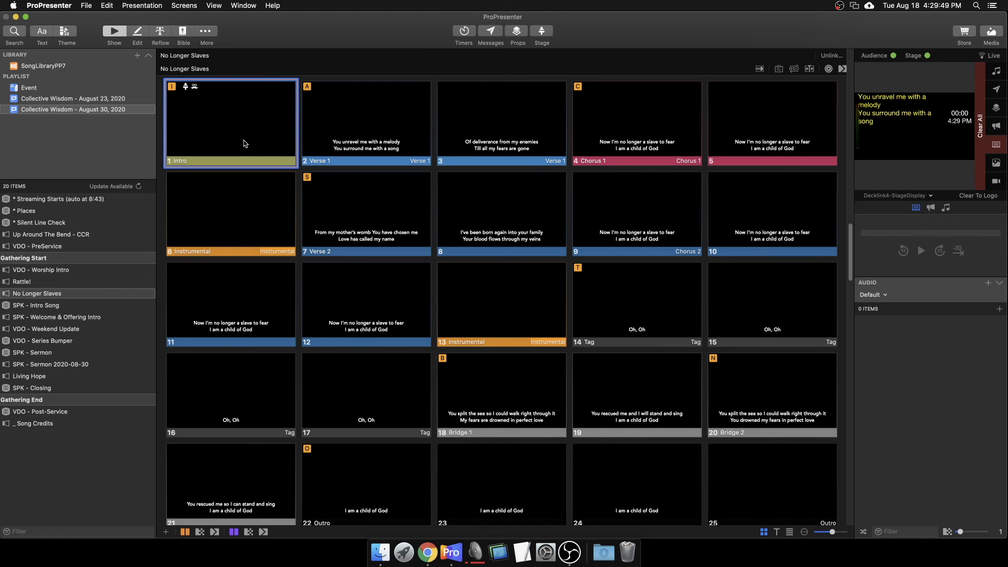
scroll(234, 190, "down", 7)
scroll(348, 210, "up", 4)
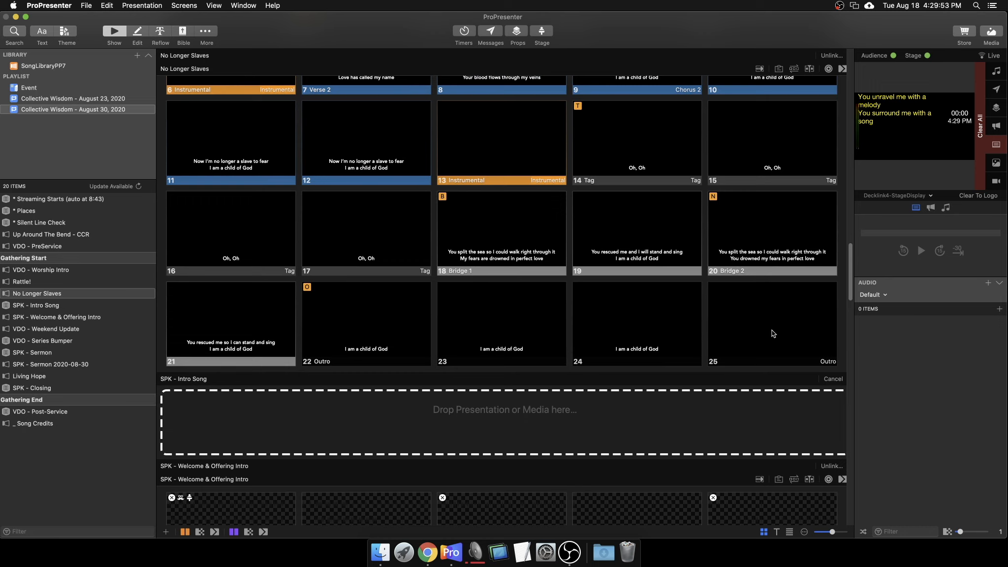
key("super+a")
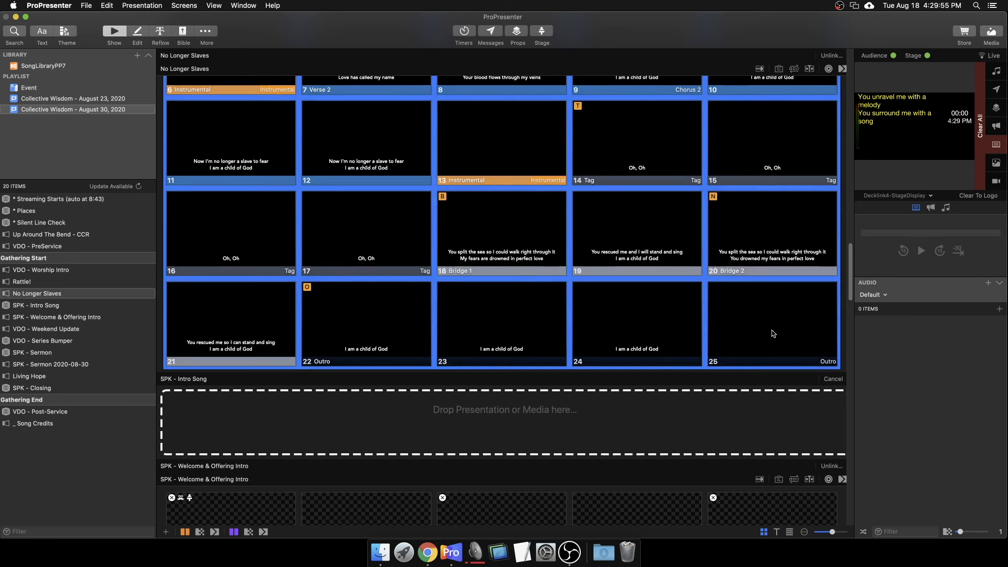
scroll(755, 345, "up", 3)
scroll(755, 345, "up", 3)
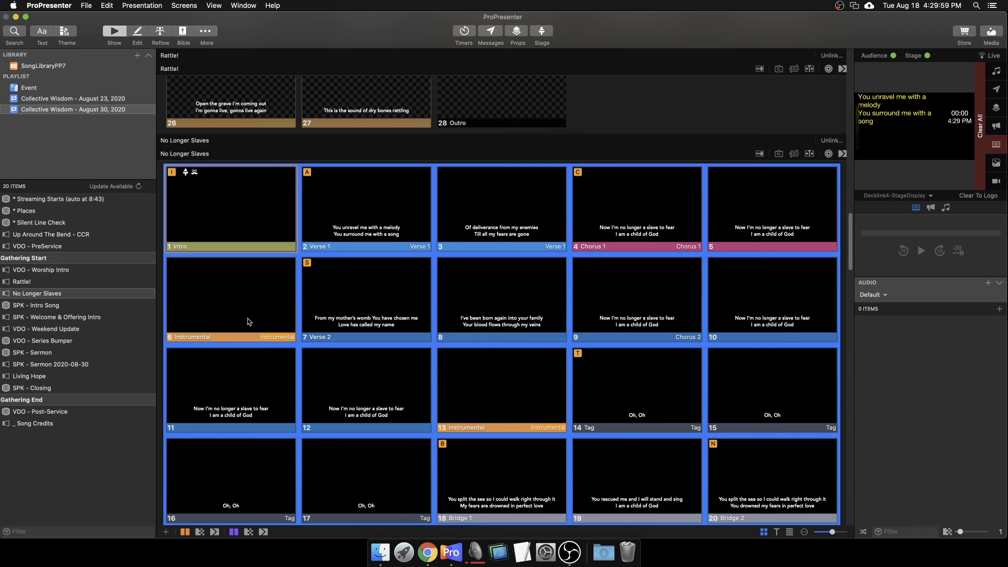
right_click(271, 203)
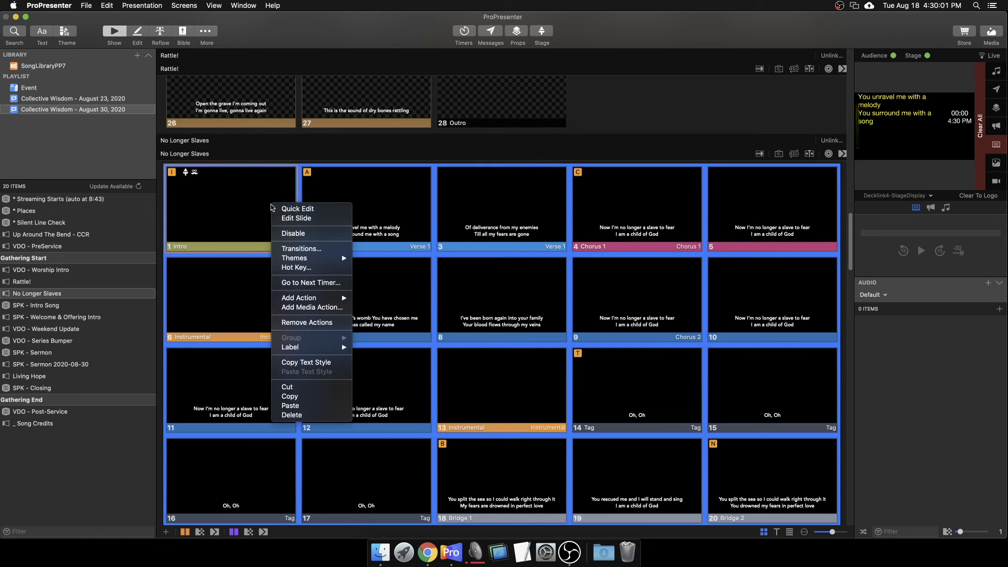
mouse_move(284, 260)
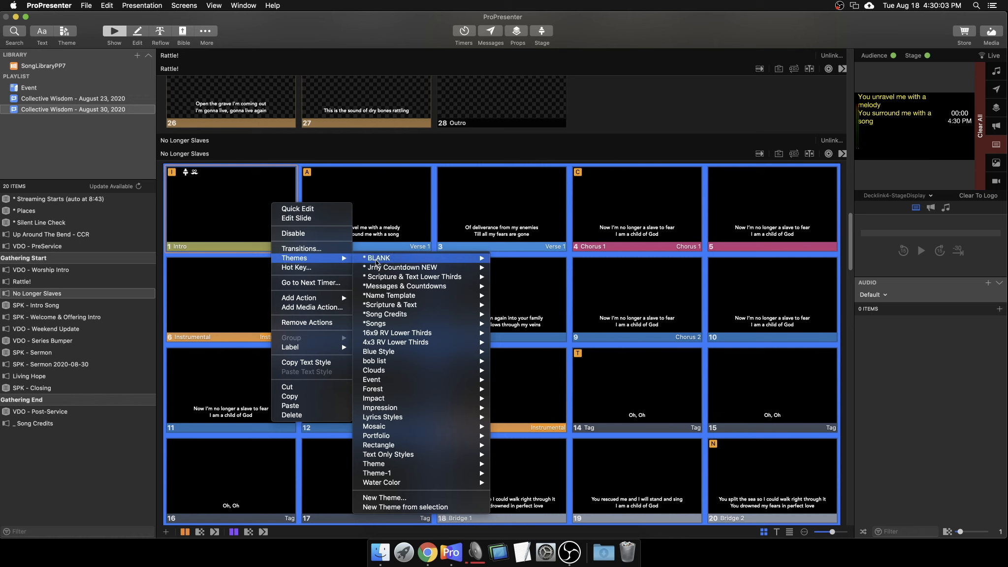
mouse_move(418, 323)
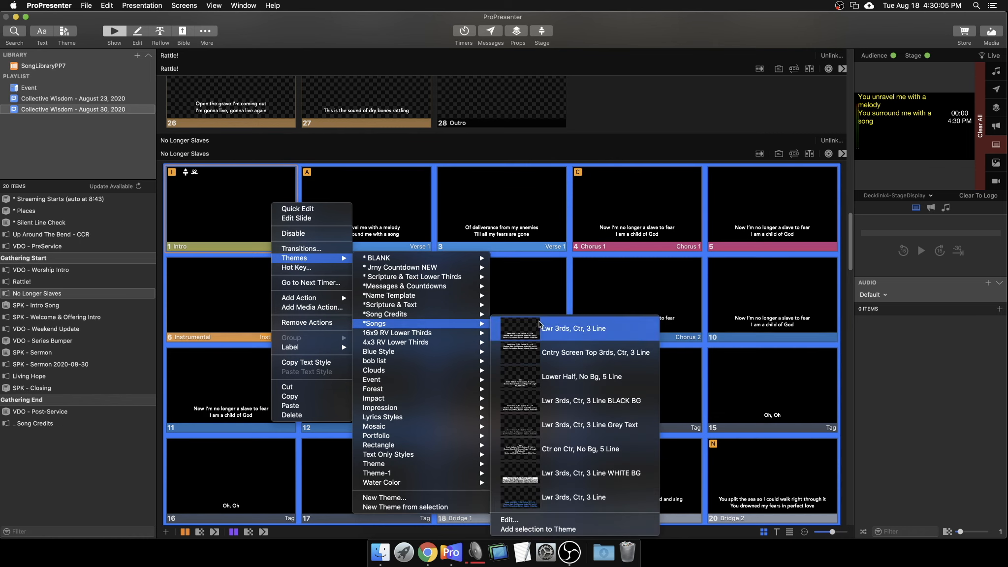
left_click(604, 333)
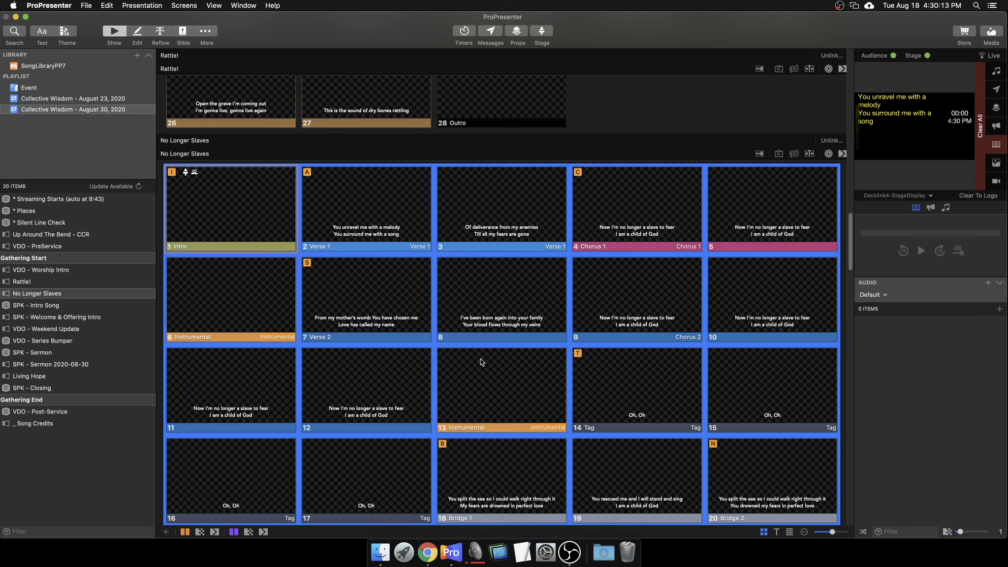
left_click(299, 255)
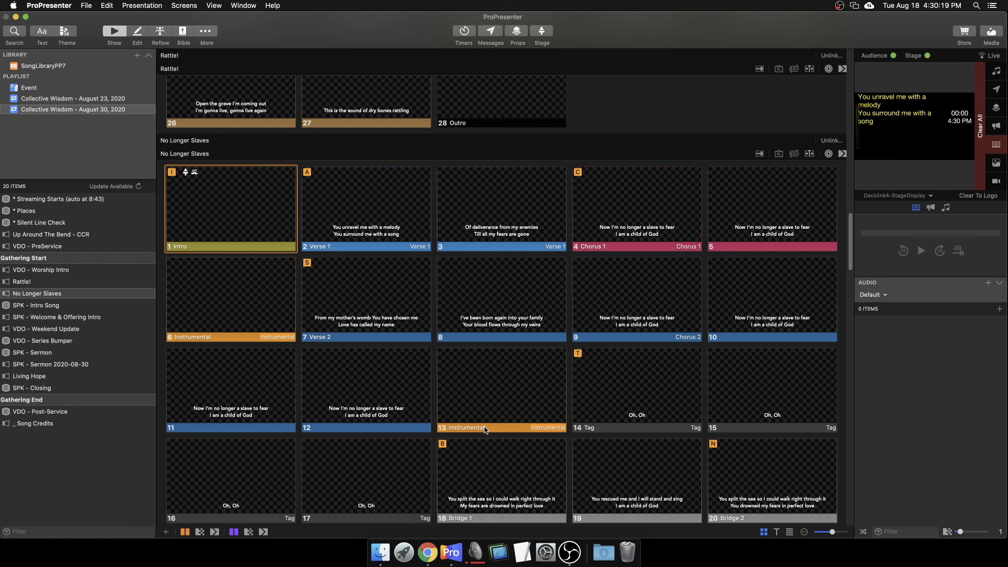
Remove the labels from all No Longer Slaves slides by setting their label to None
scroll(485, 426, "down", 3)
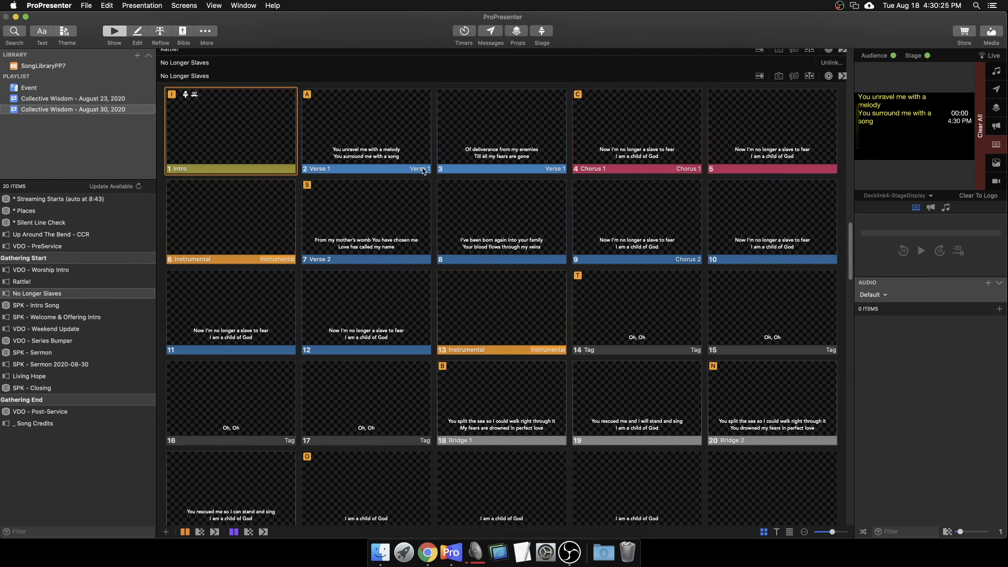
scroll(338, 337, "down", 5)
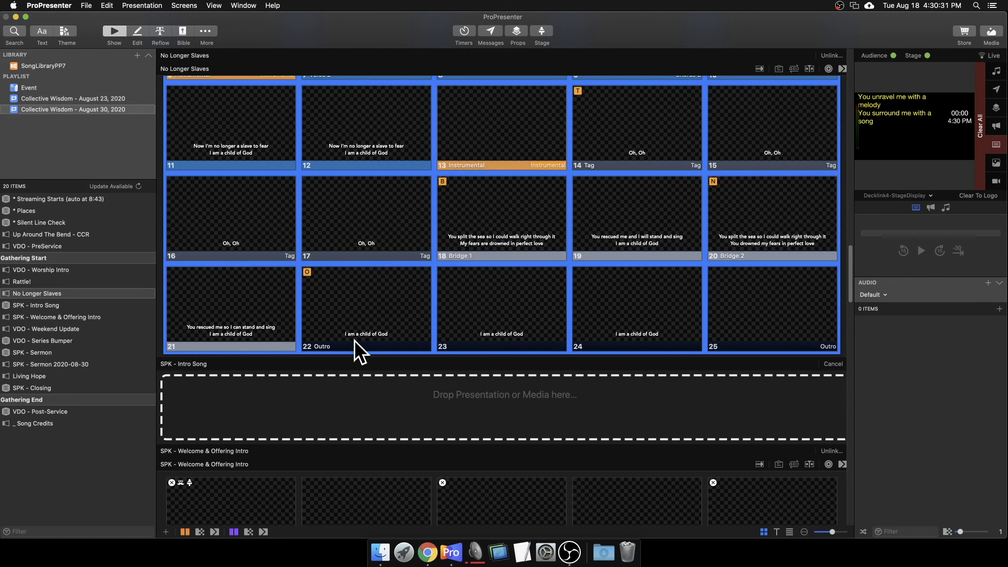
scroll(359, 339, "up", 2)
scroll(369, 337, "up", 2)
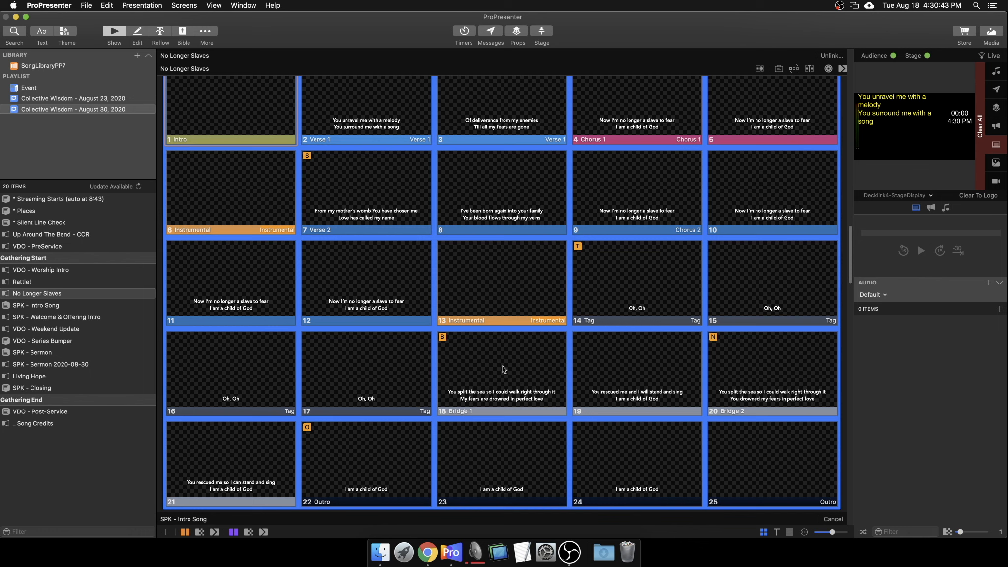
right_click(471, 375)
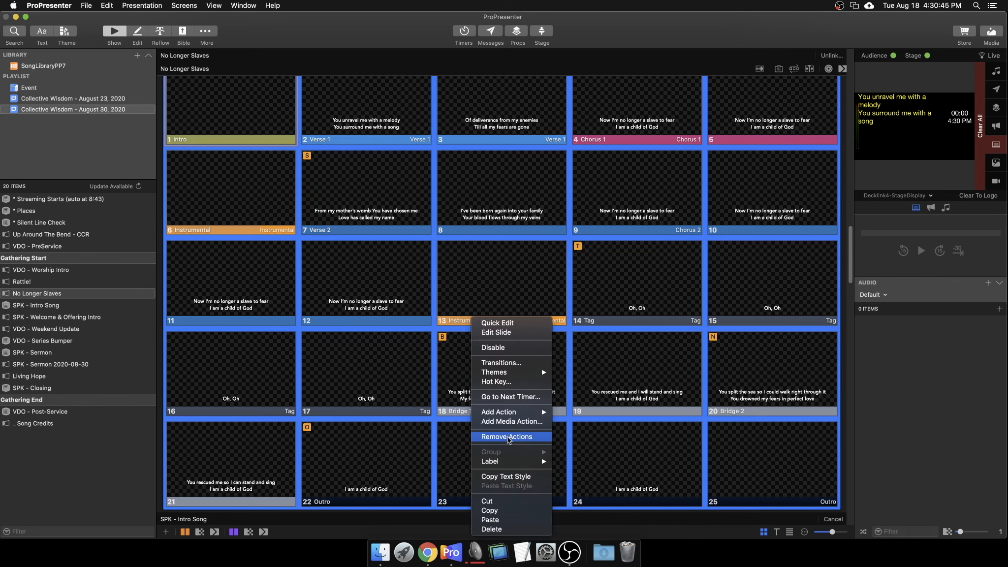
mouse_move(509, 462)
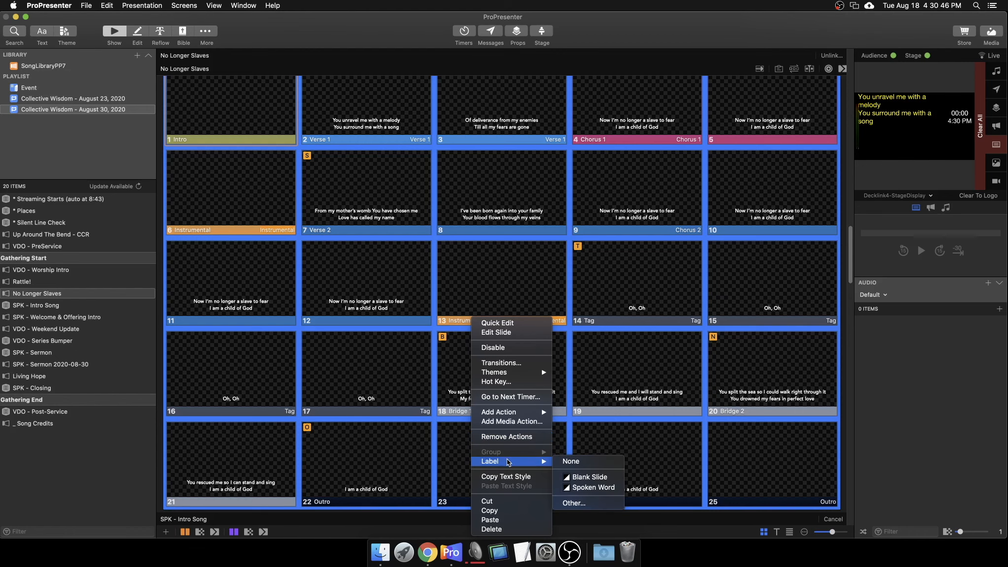
left_click(566, 462)
left_click(570, 420)
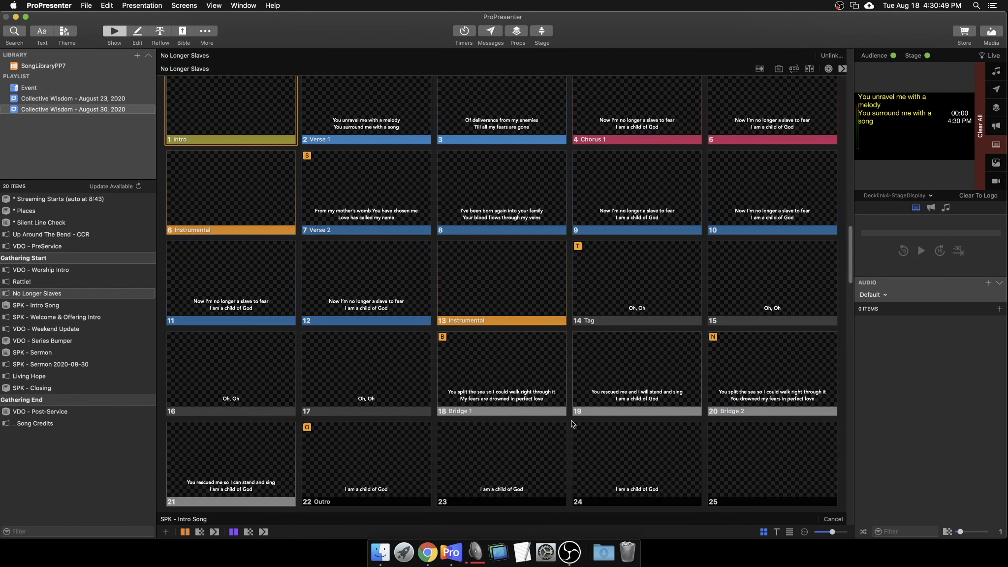
Review the No Longer Slaves slides from Intro to Outro, checking their backgrounds, group names and labels
scroll(570, 421, "up", 5)
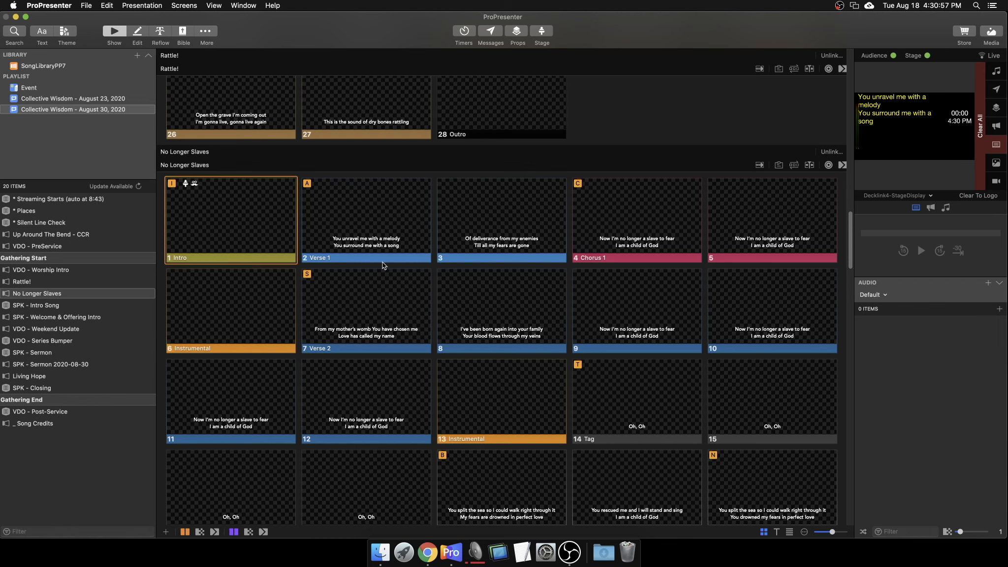
scroll(508, 315, "down", 3)
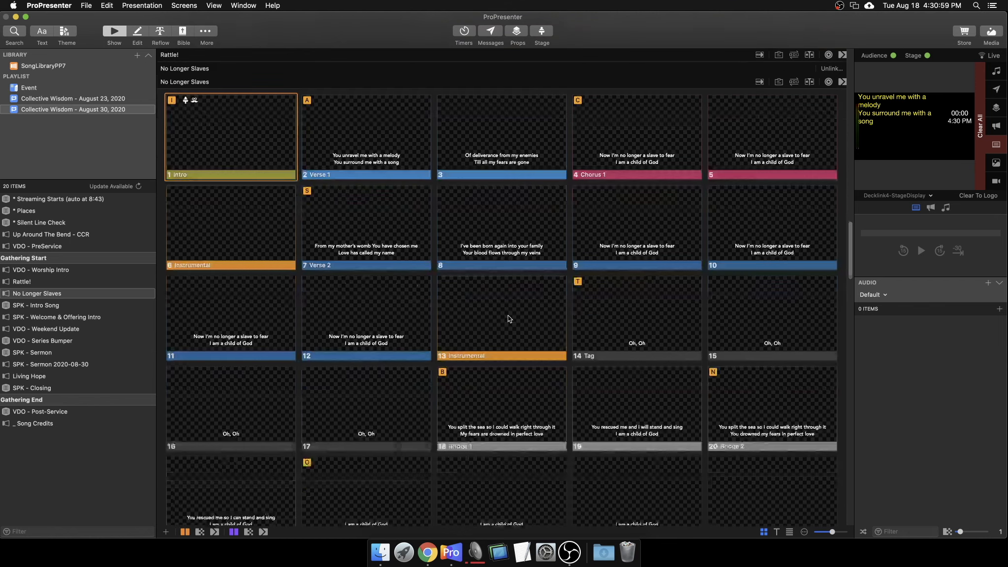
scroll(506, 317, "down", 3)
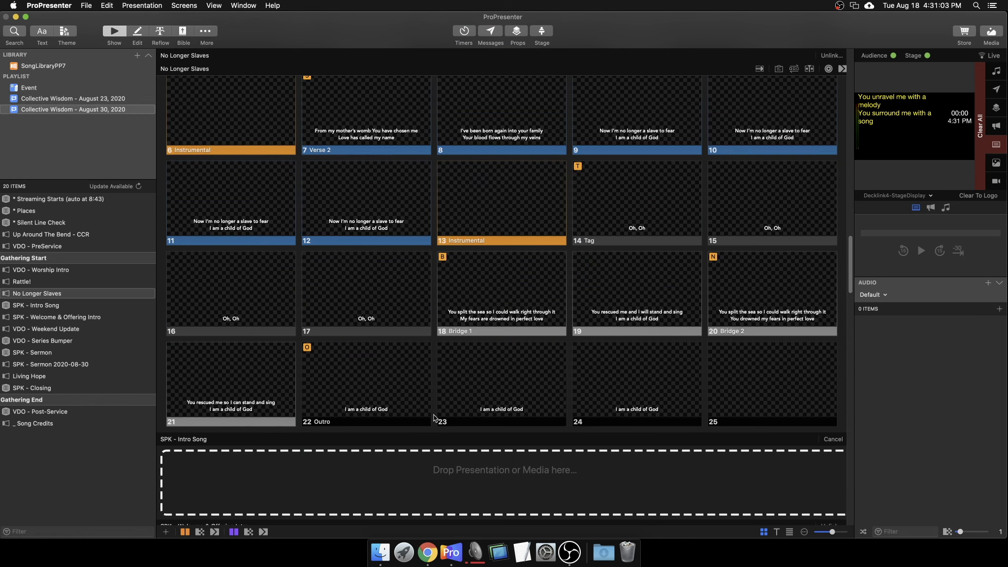
scroll(269, 249, "up", 3)
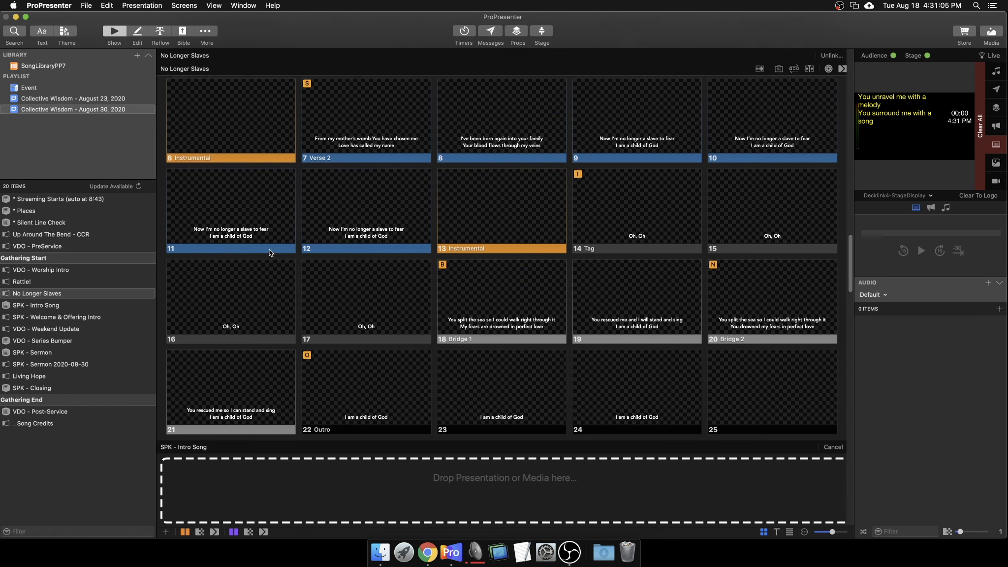
scroll(270, 251, "up", 2)
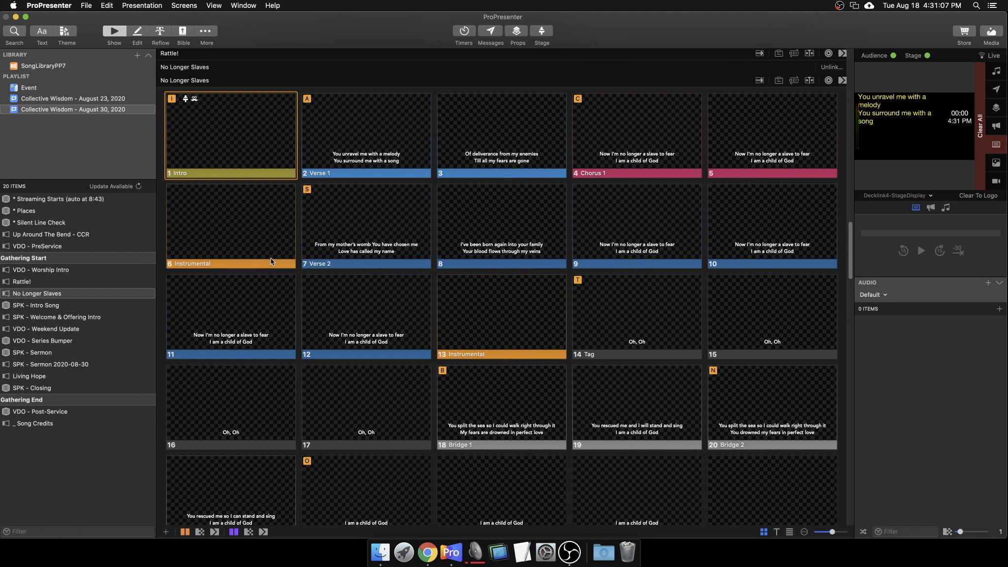
scroll(270, 259, "down", 5)
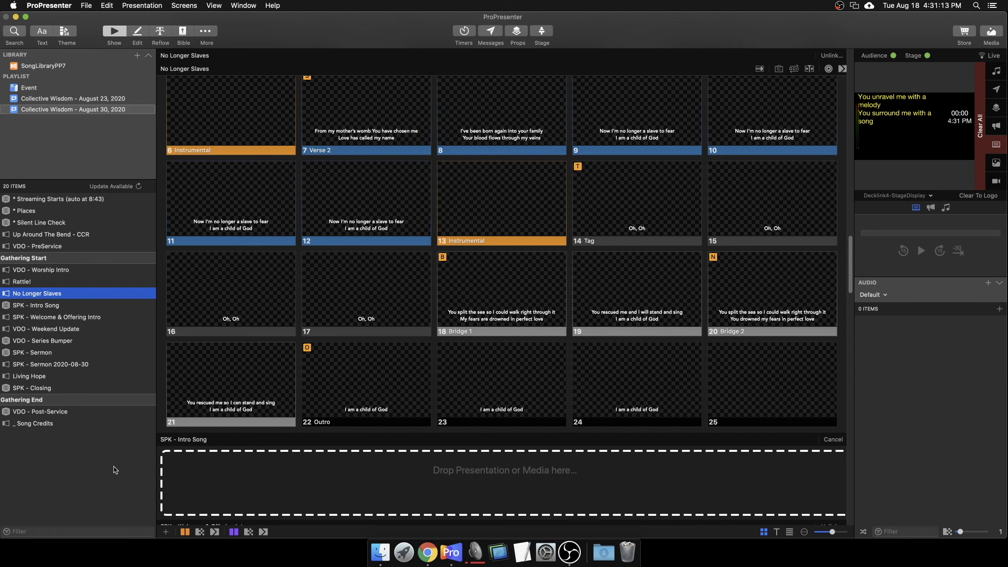
Edit the stage action of the Living Hope Intro slide, setting the Decklink4-StageDisplay layout to Worship
left_click(66, 376)
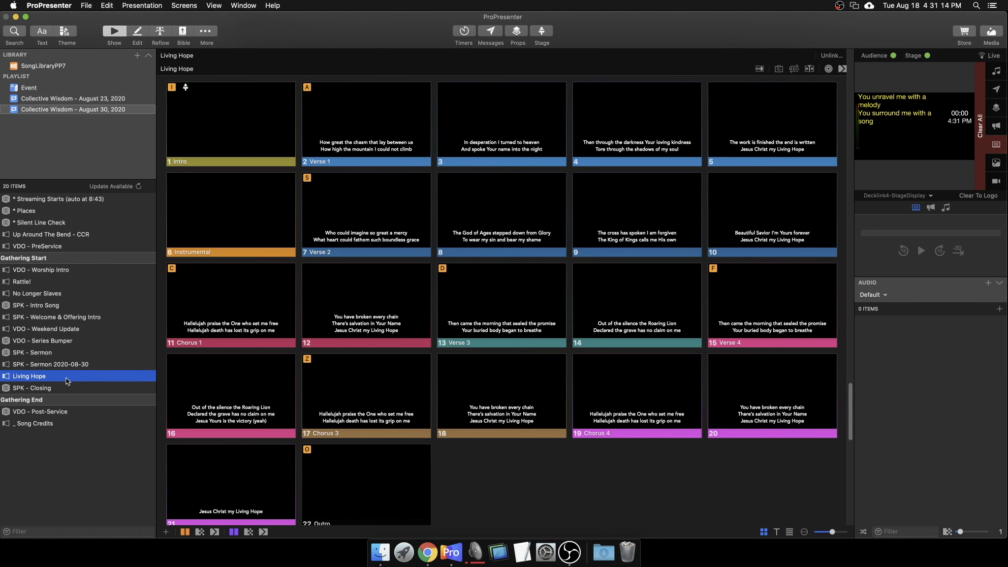
right_click(191, 110)
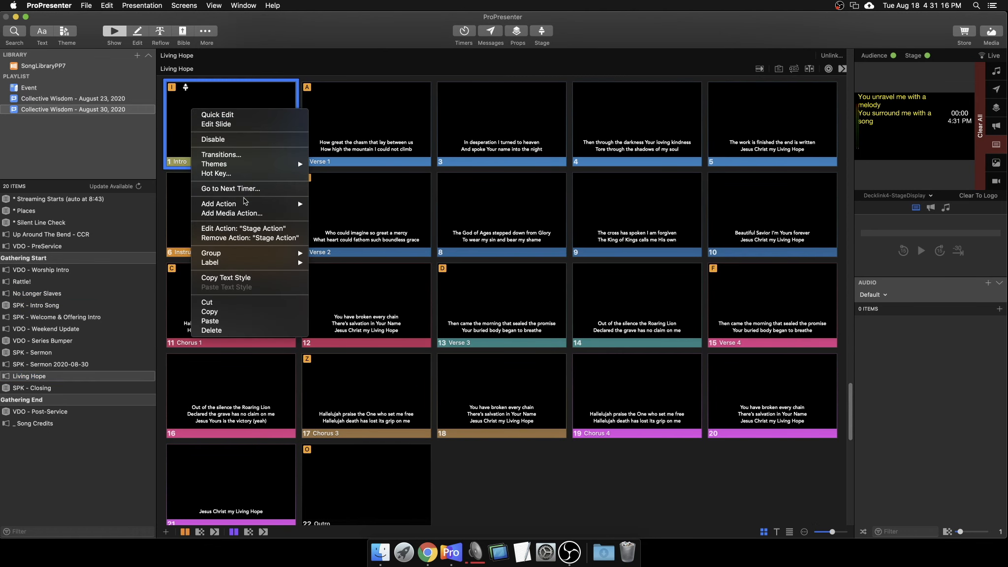
left_click(246, 229)
left_click(262, 196)
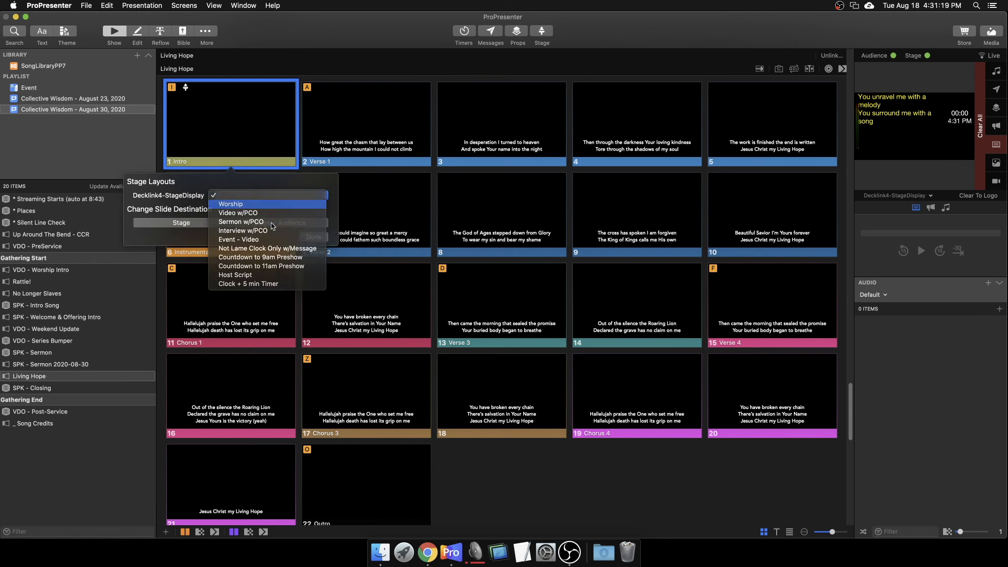
left_click(256, 203)
left_click(313, 238)
Add the Worship audience look action to the Living Hope Intro slide
right_click(216, 118)
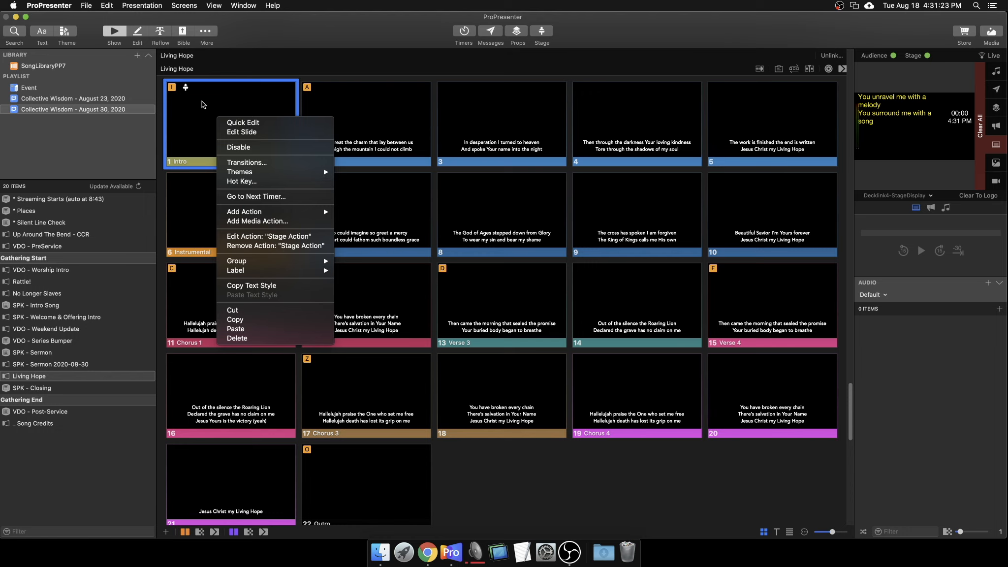
mouse_move(276, 211)
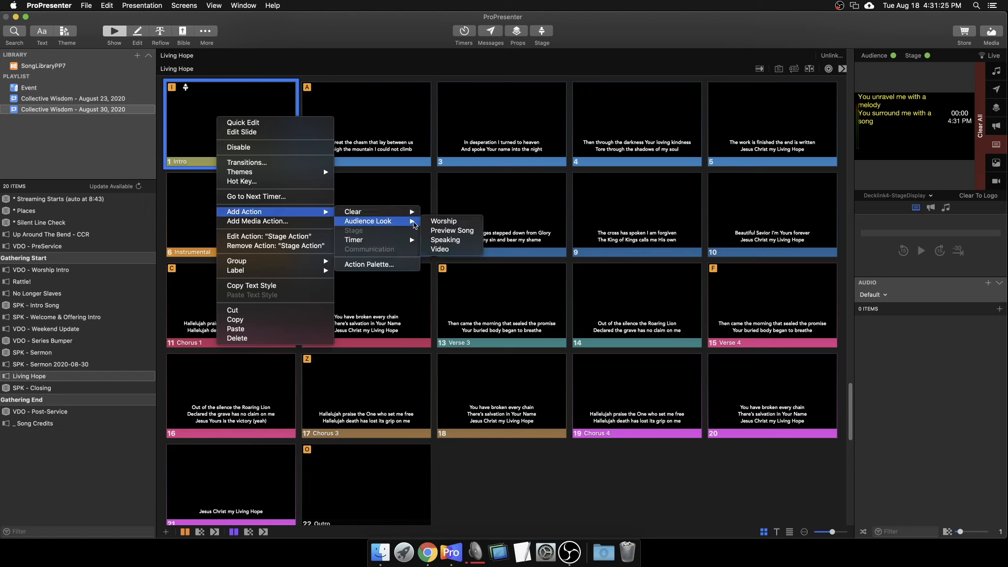
mouse_move(410, 223)
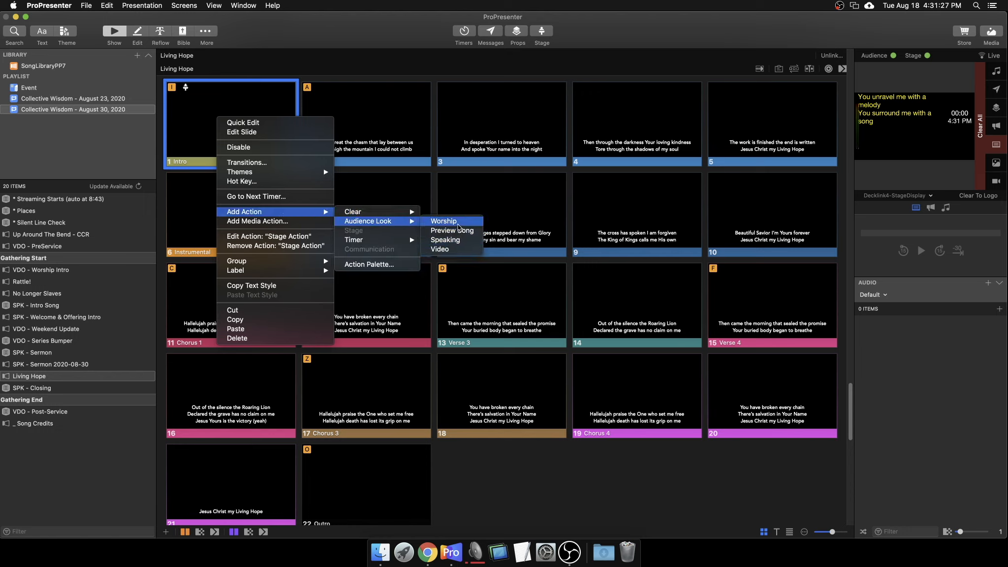
left_click(443, 221)
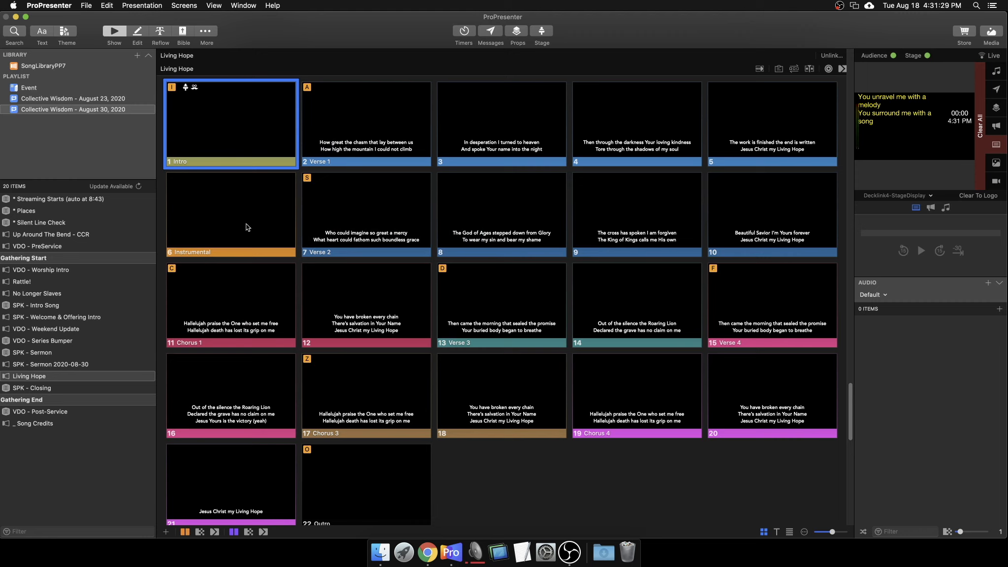
Apply the white-text "Lwr 3rds, Ctr, 3 Line" layout from the *Songs theme to all Living Hope slides
left_click(236, 140)
left_click(328, 497, "shift")
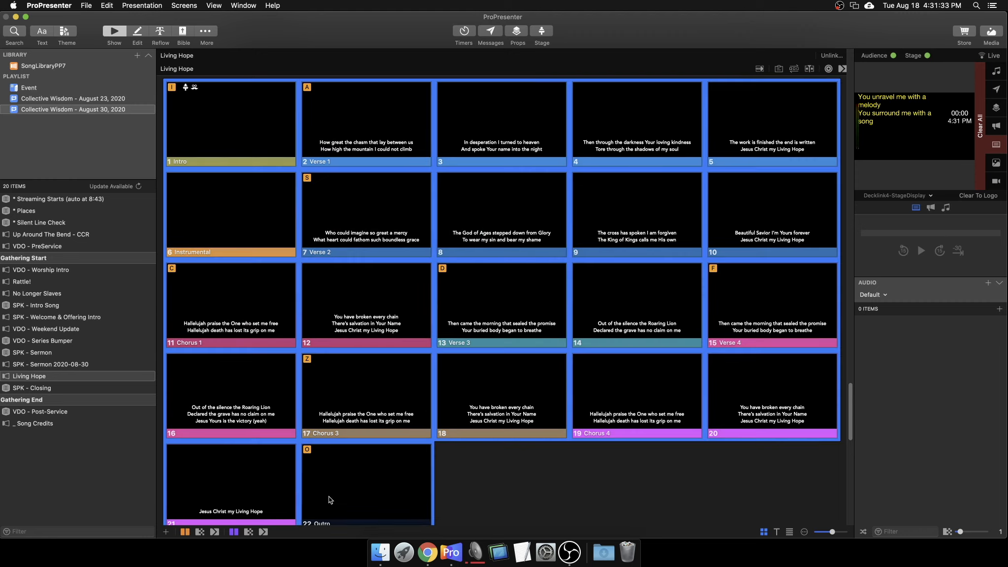
right_click(368, 398)
mouse_move(412, 372)
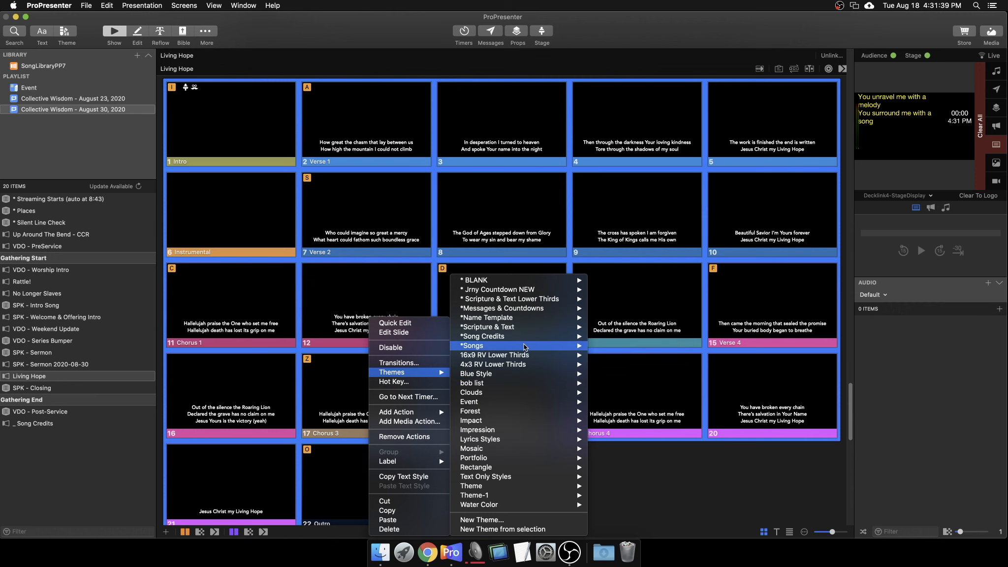
mouse_move(551, 345)
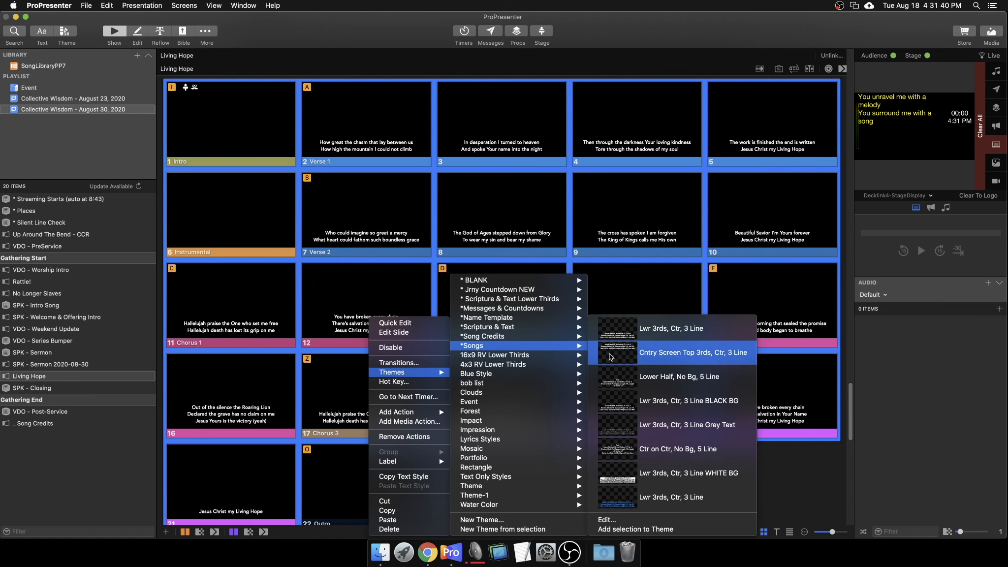
left_click(668, 329)
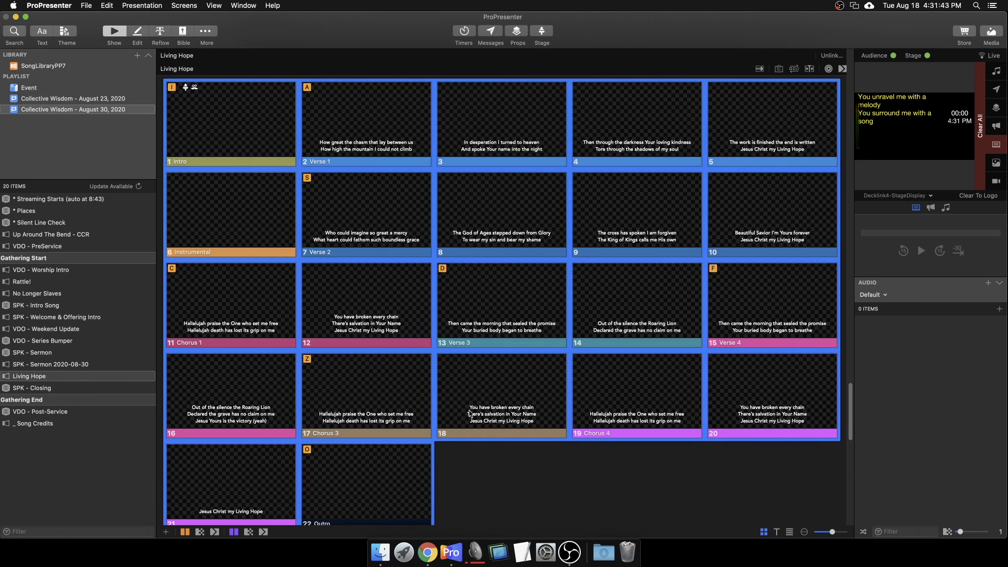
left_click(530, 494)
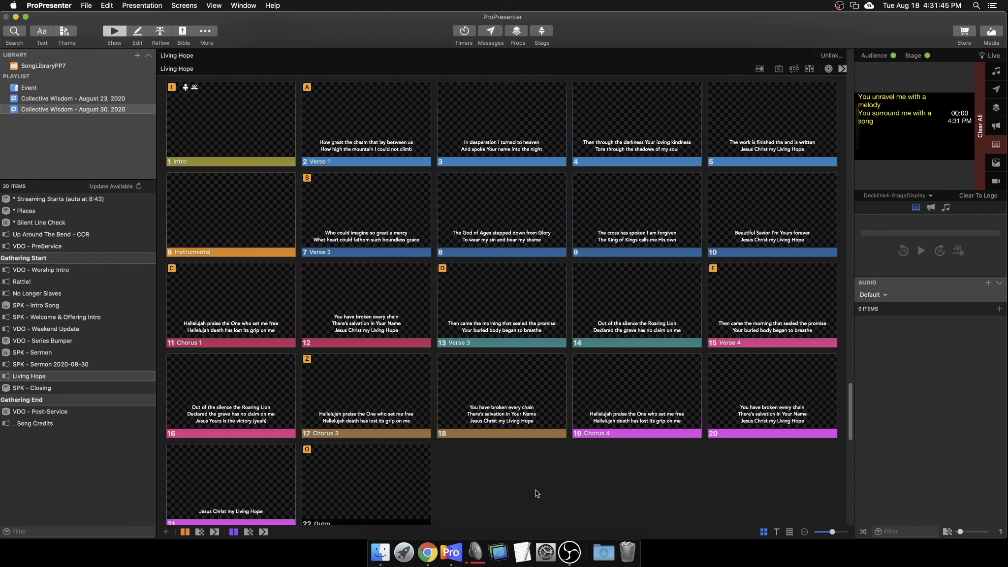
scroll(535, 489, "down", 1)
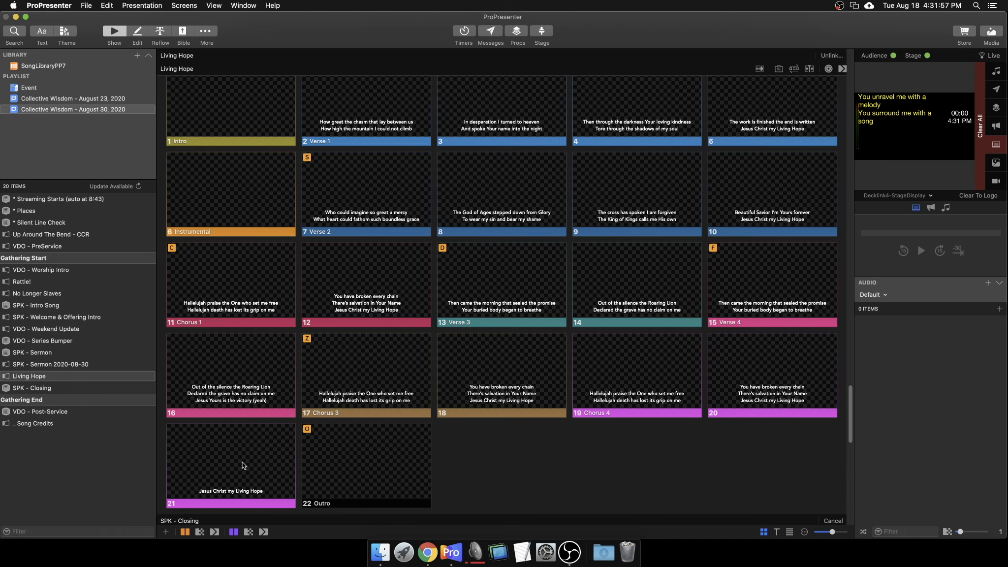
scroll(567, 439, "up", 1)
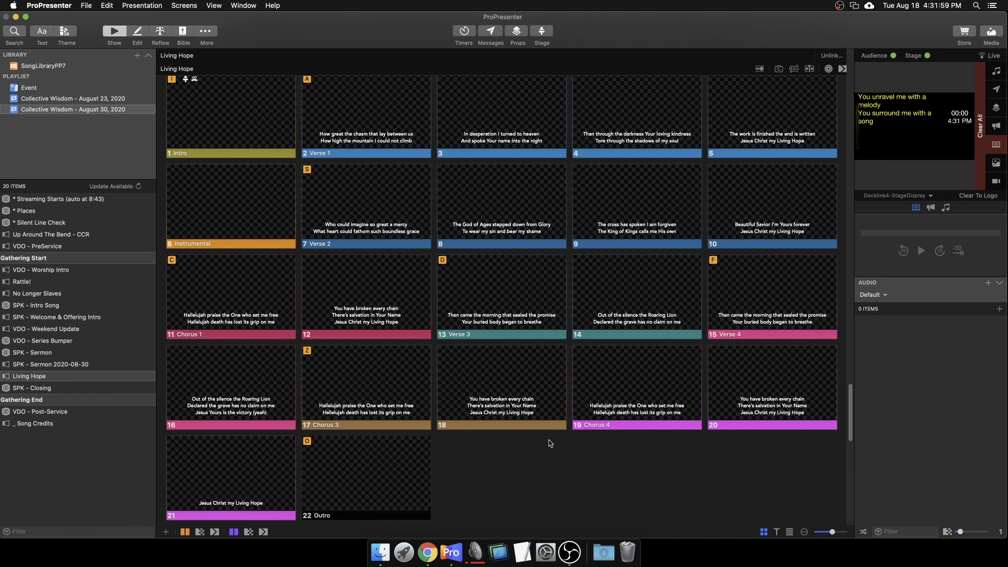
Open Build My Life in the August 23 playlist and examine its lyric line breaks, groups and slide layout for comparison
scroll(467, 399, "up", 3)
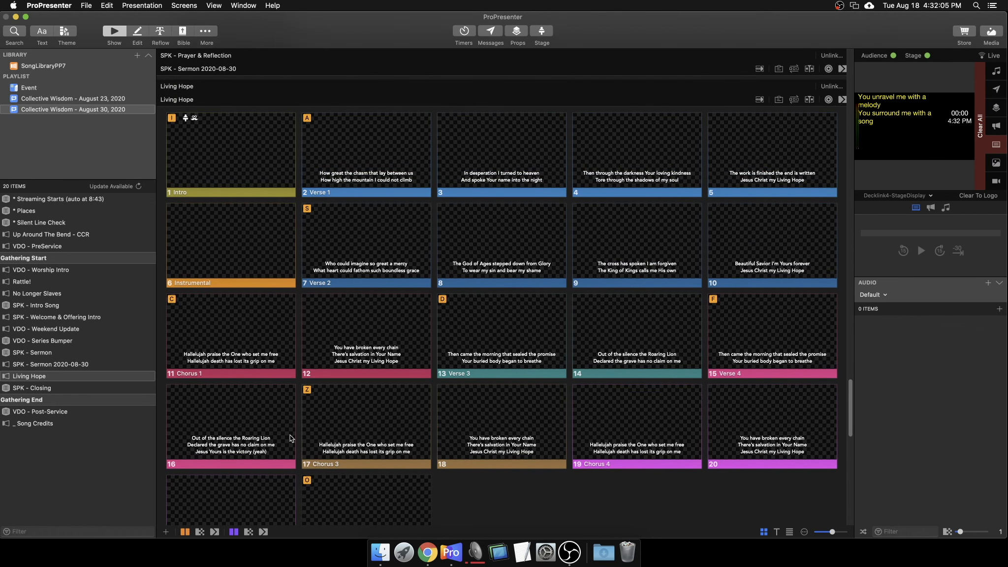
scroll(290, 434, "down", 2)
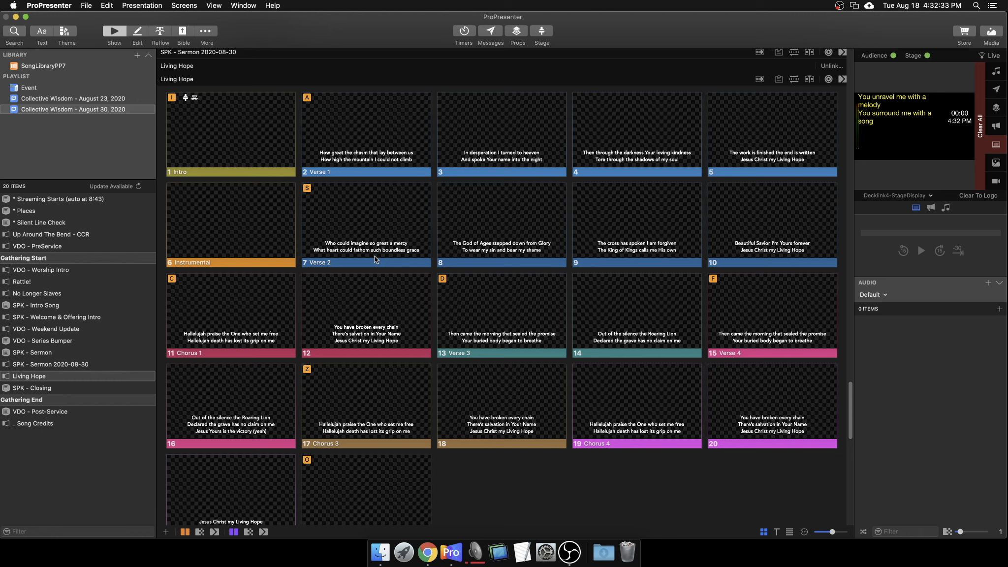
left_click(110, 100)
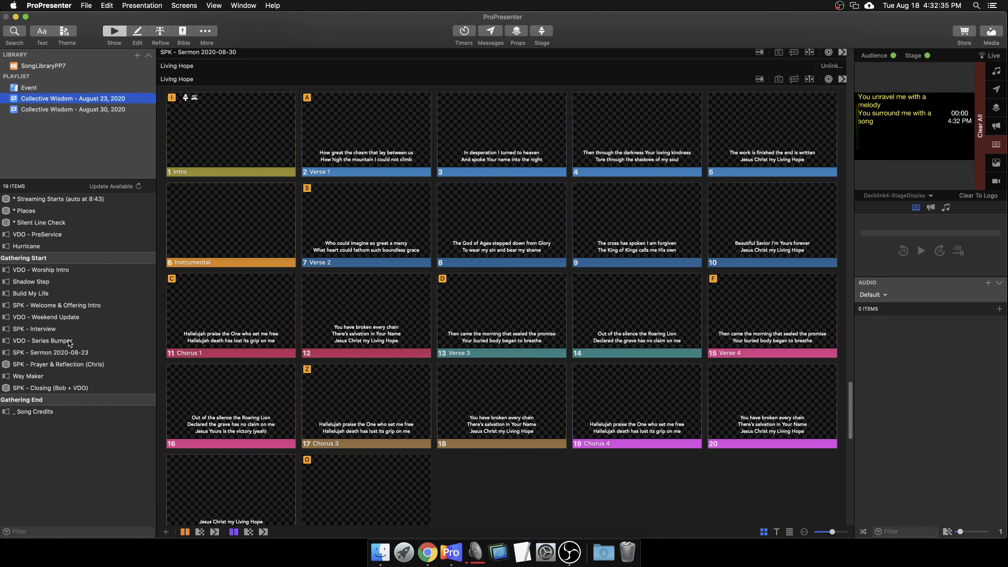
left_click(77, 292)
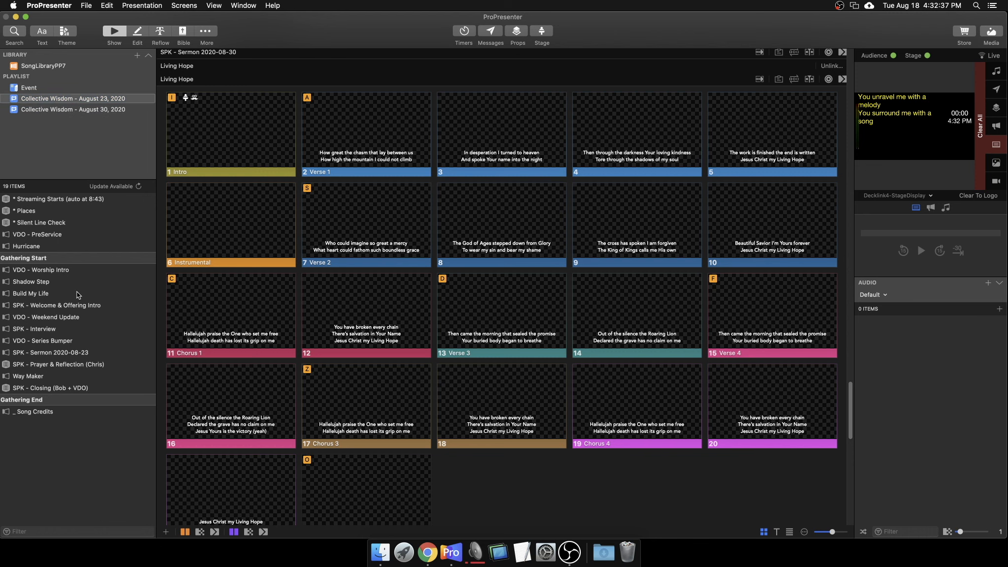
left_click(48, 296)
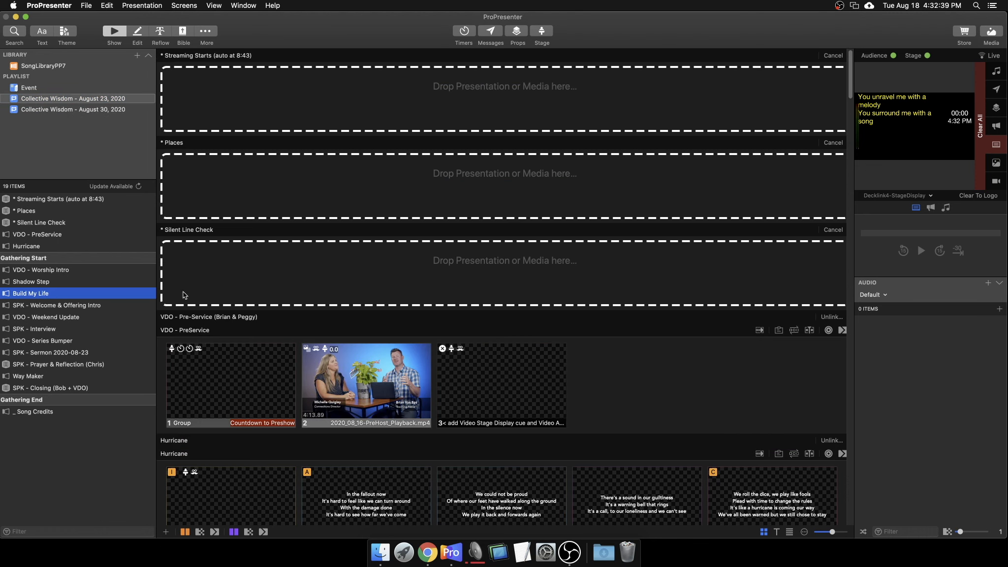
left_click(120, 296)
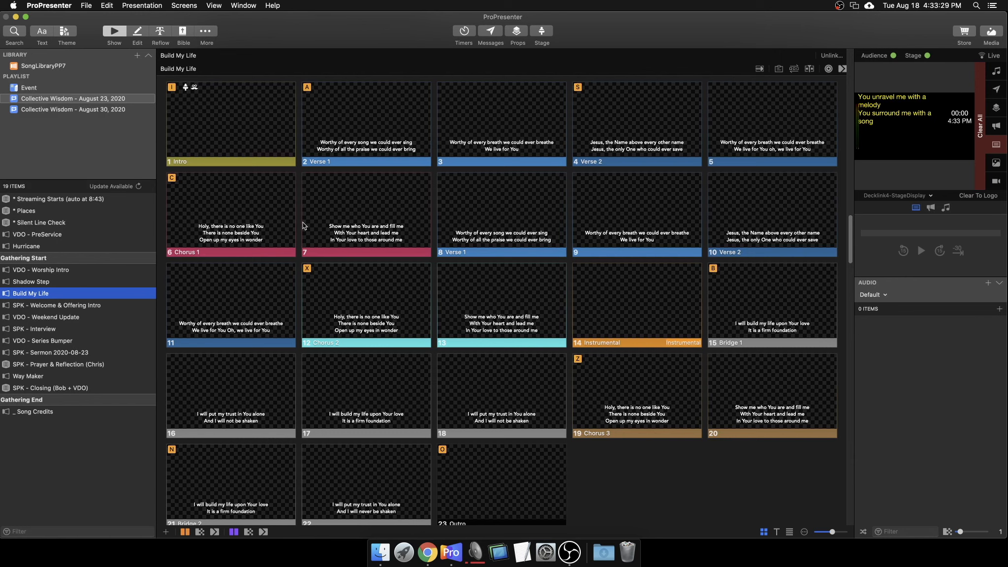
Return to Living Hope in the August 30 playlist and show its two Chorus 1 slides live in order
left_click(71, 111)
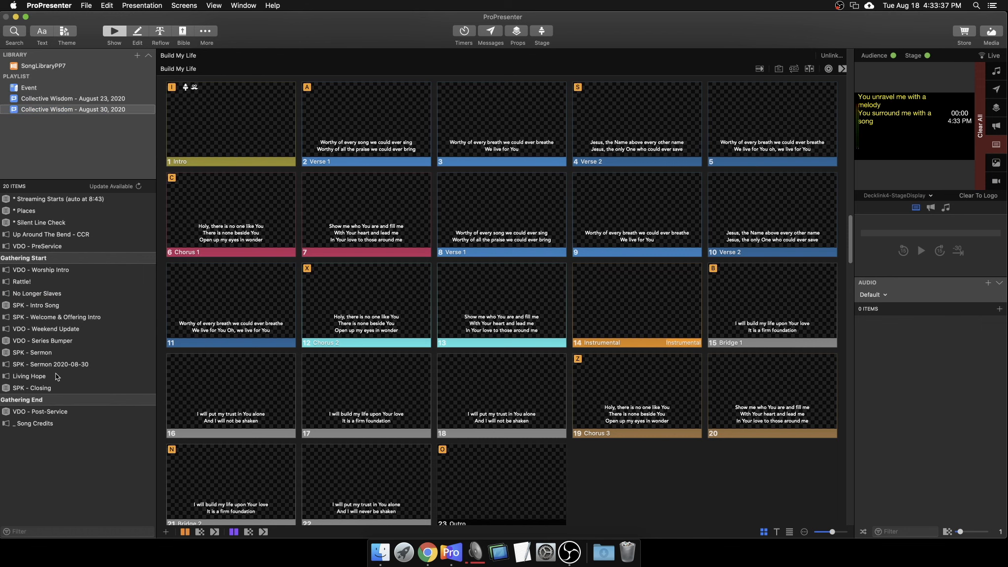
left_click(38, 376)
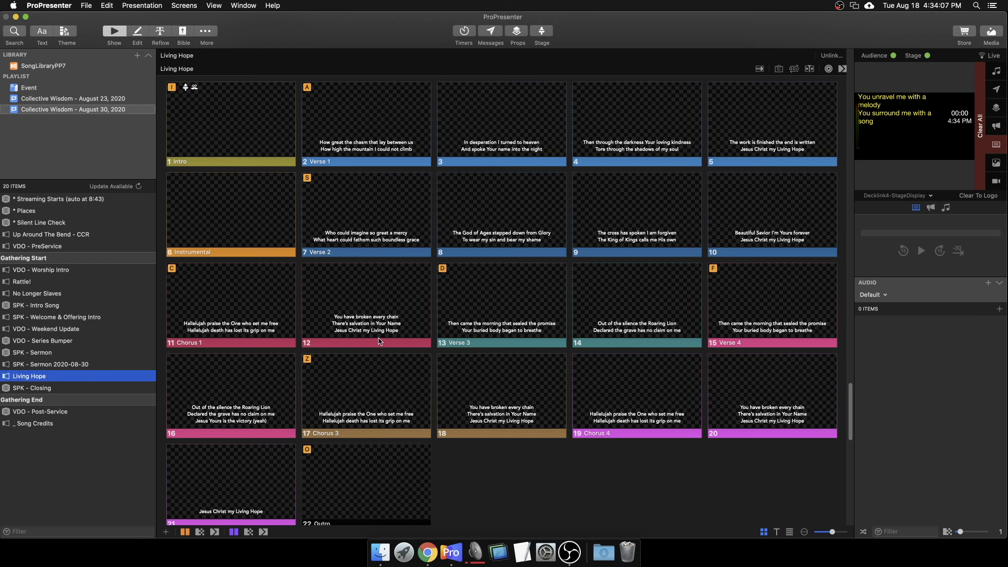
left_click(238, 333)
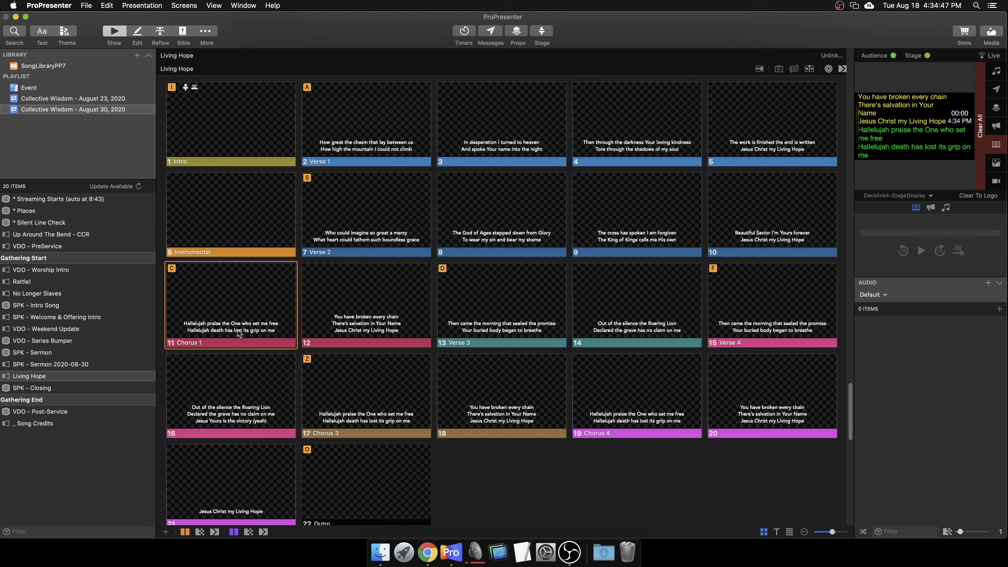
key("Right")
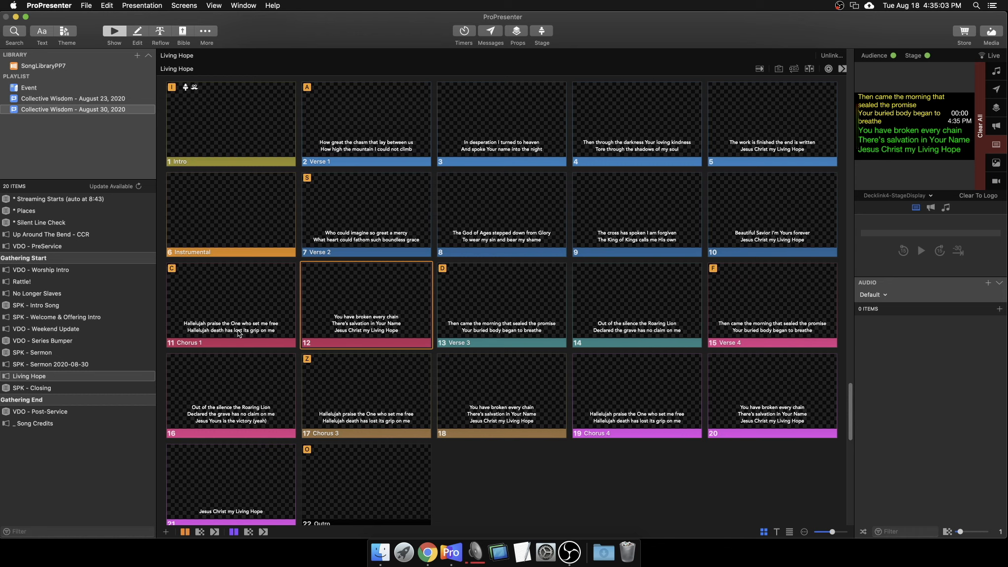
Split the second Chorus 1 slide of Living Hope after "There's salvation in Your Name", moving "Jesus Christ my Living Hope" onto its own slide
right_click(377, 326)
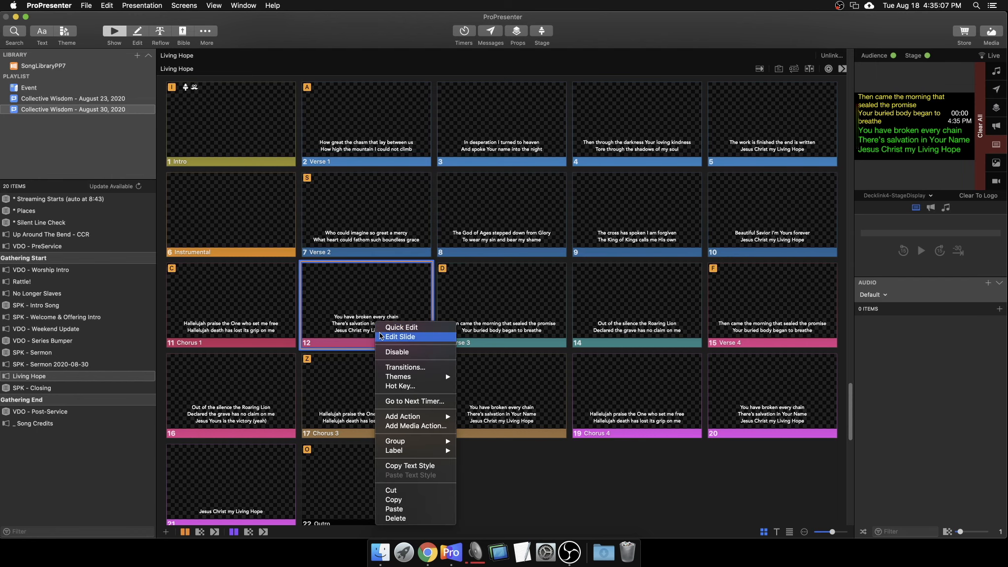
left_click(382, 337)
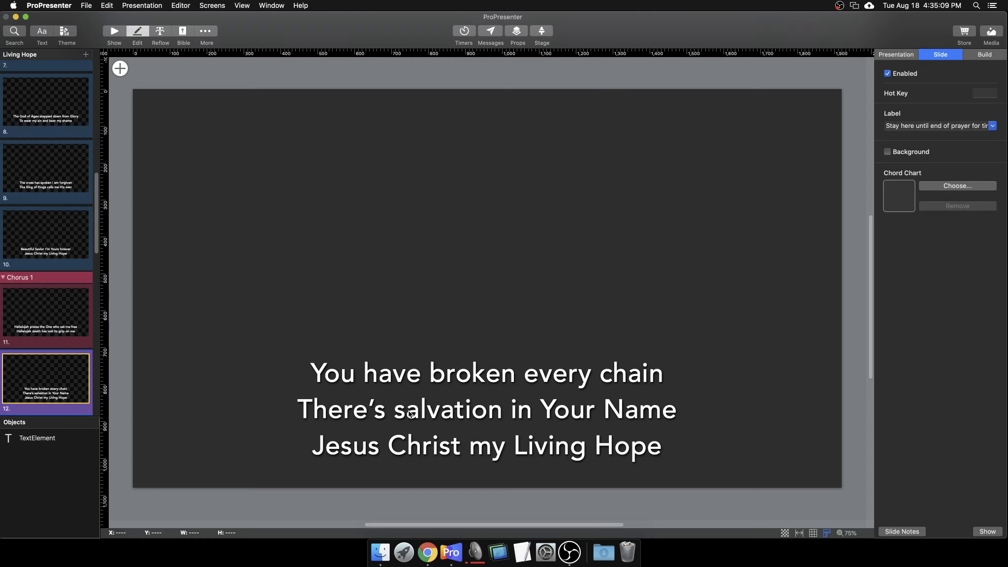
left_click(565, 417)
left_click(689, 418)
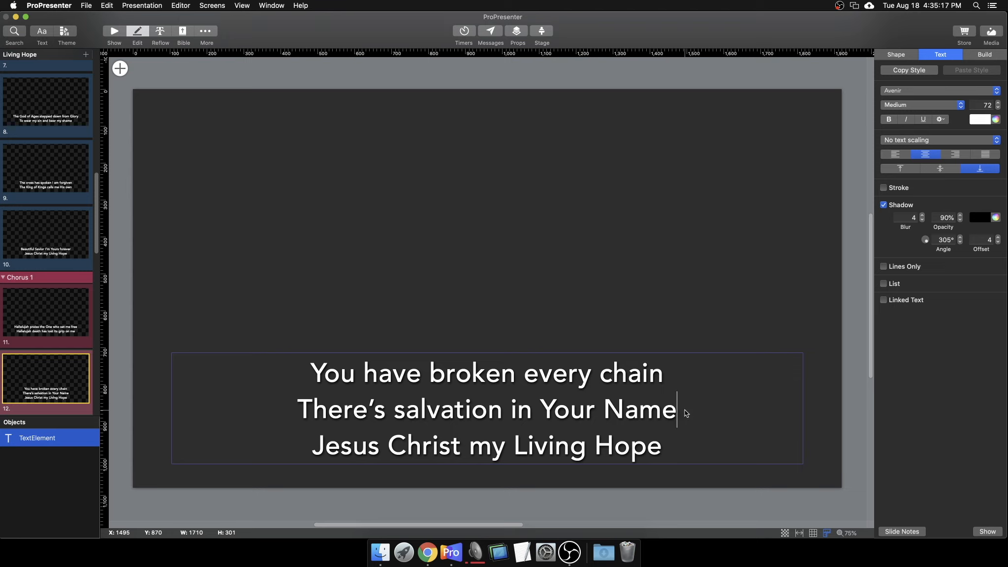
key("alt+Return")
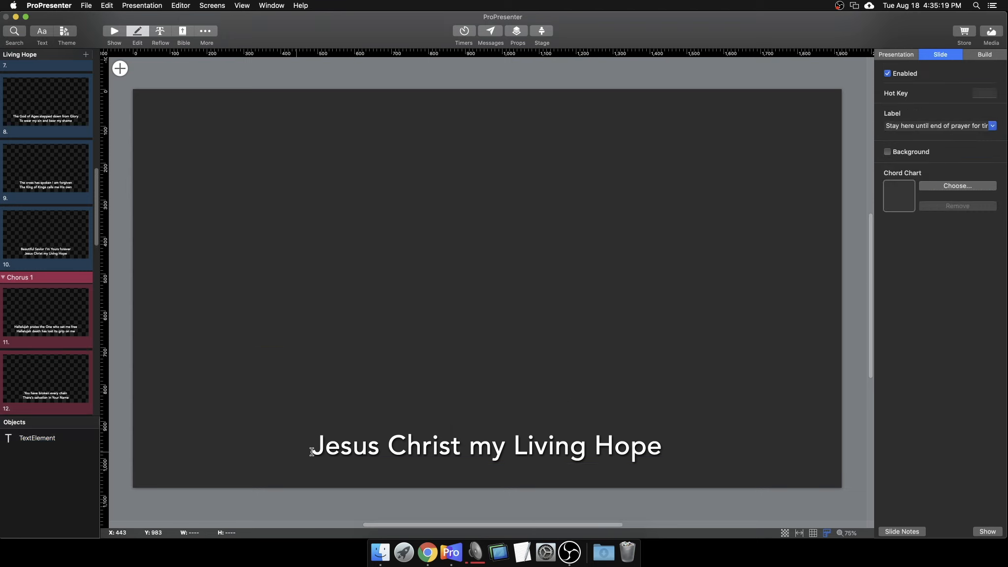
left_click(110, 30)
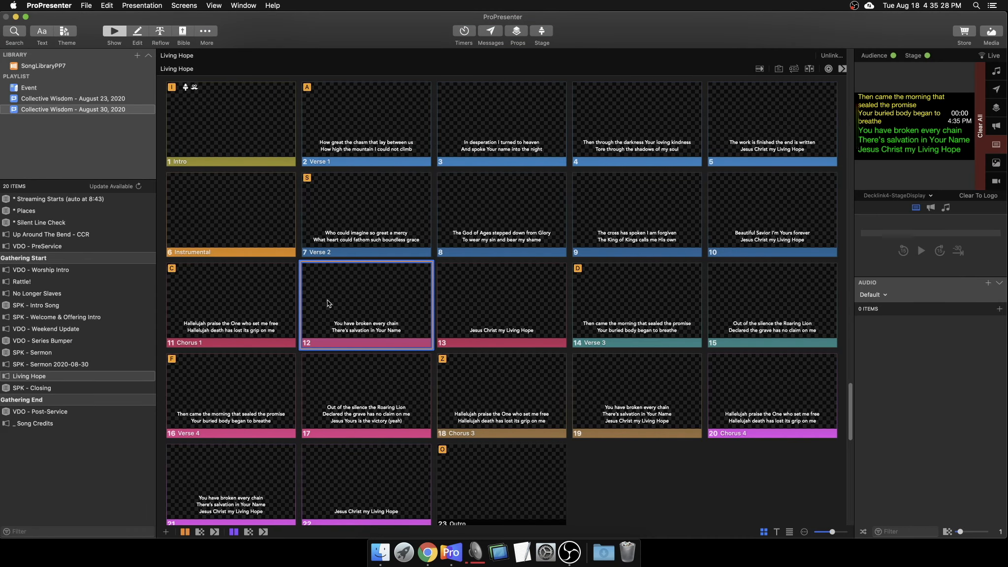
Run through the Chorus 1 slides live up to the first Verse 3 slide, checking the stage display's current and next lyrics
left_click(259, 306)
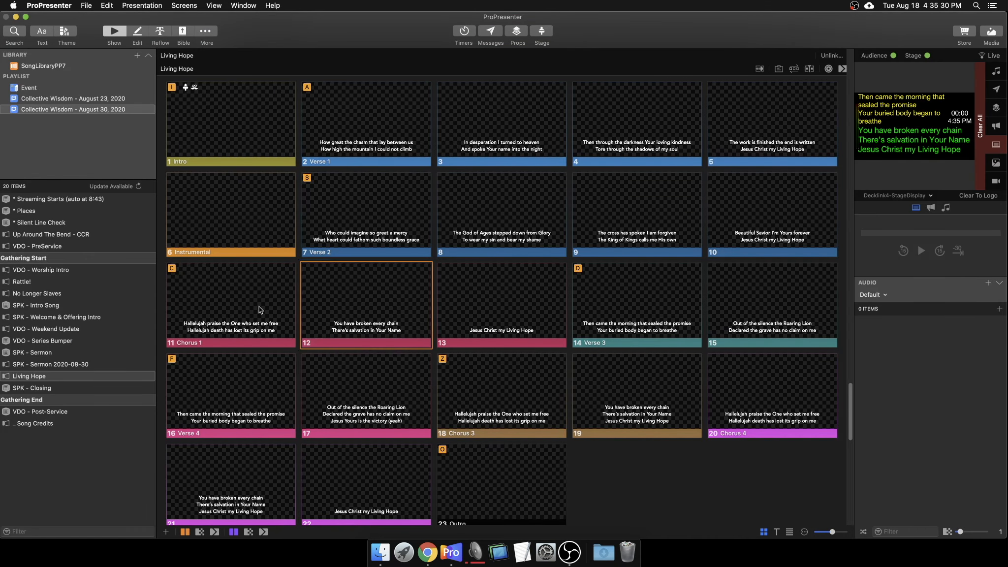
left_click(324, 312)
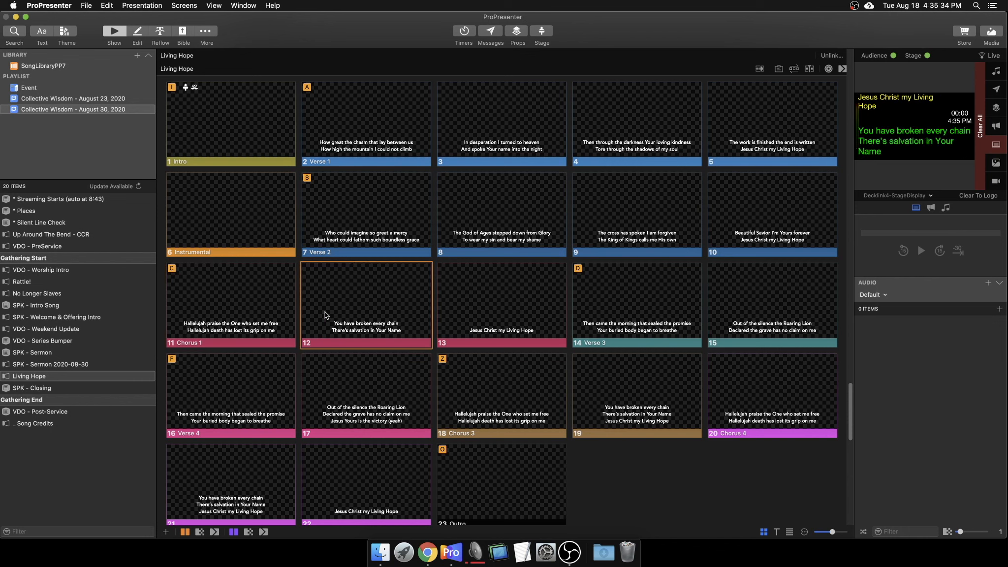
key("Right")
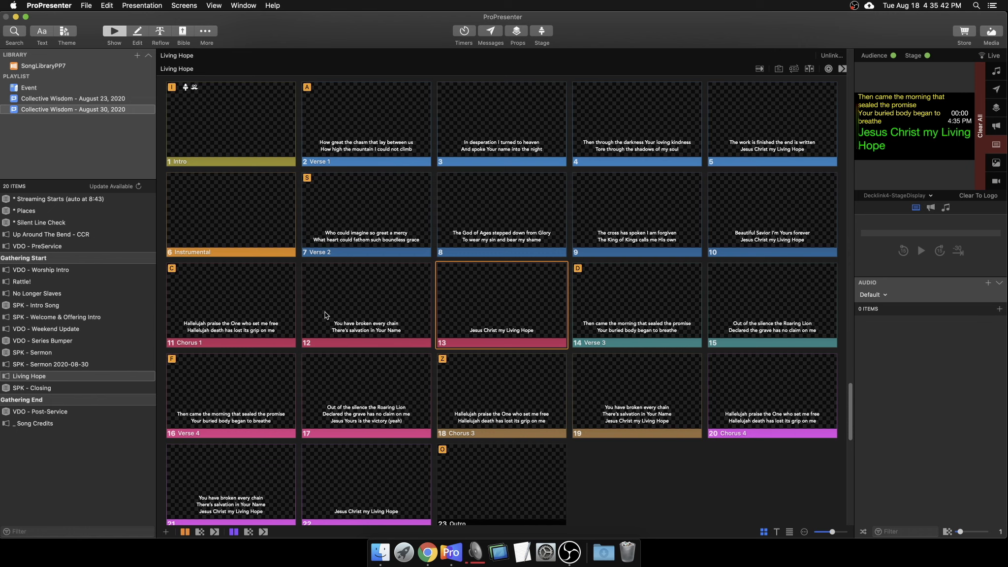
key("Right")
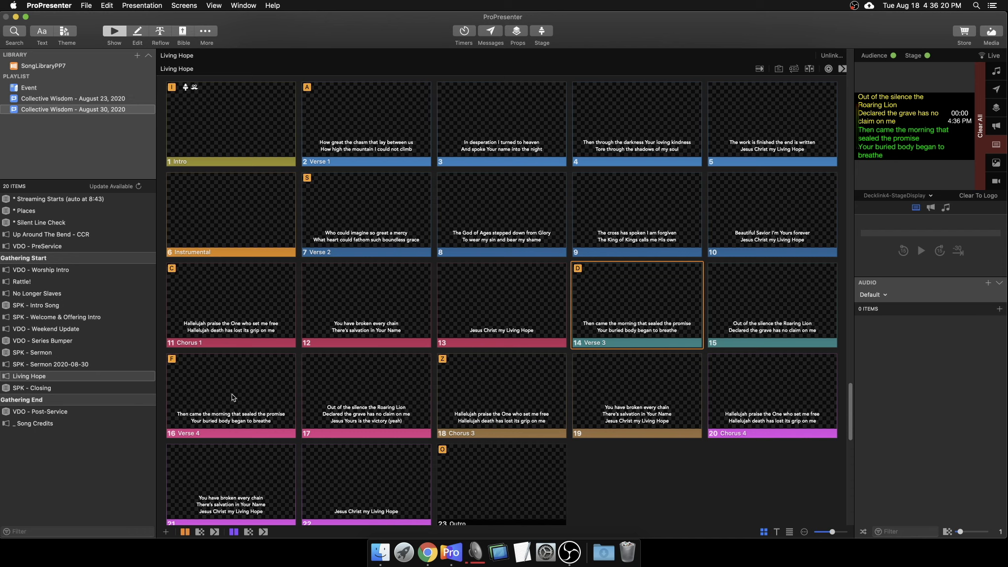
Split the second Verse 4 slide after "Declared the grave has no claim on me" and remove "(yeah)" from the new slide's lyric
right_click(363, 418)
left_click(412, 348)
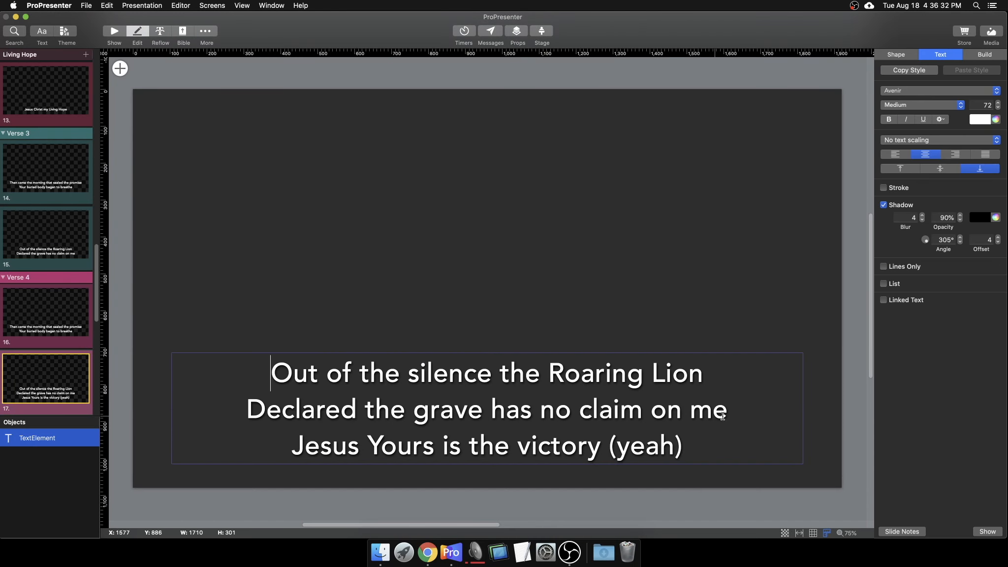
left_click(726, 416)
key("alt+Return")
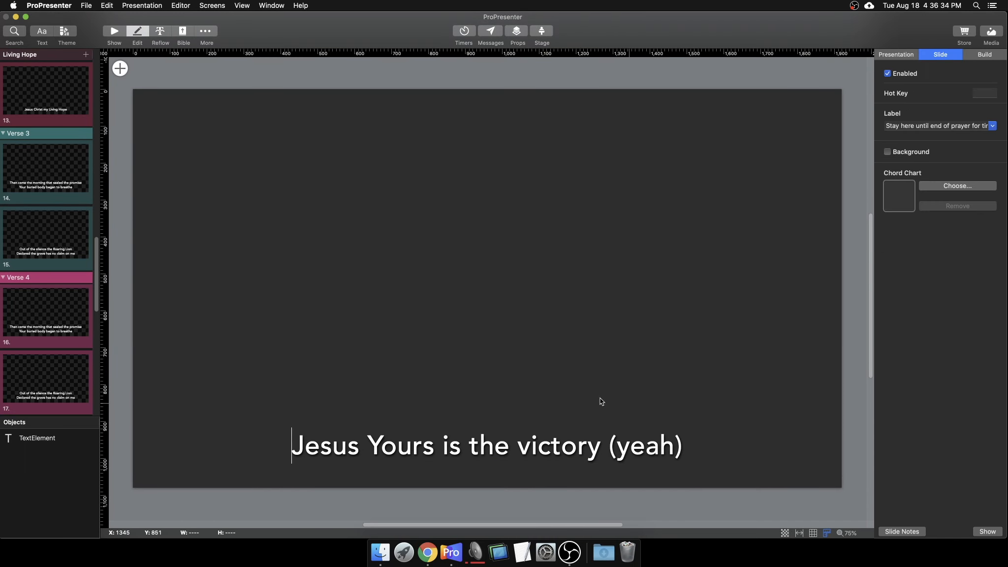
left_click_drag(601, 451, 722, 450)
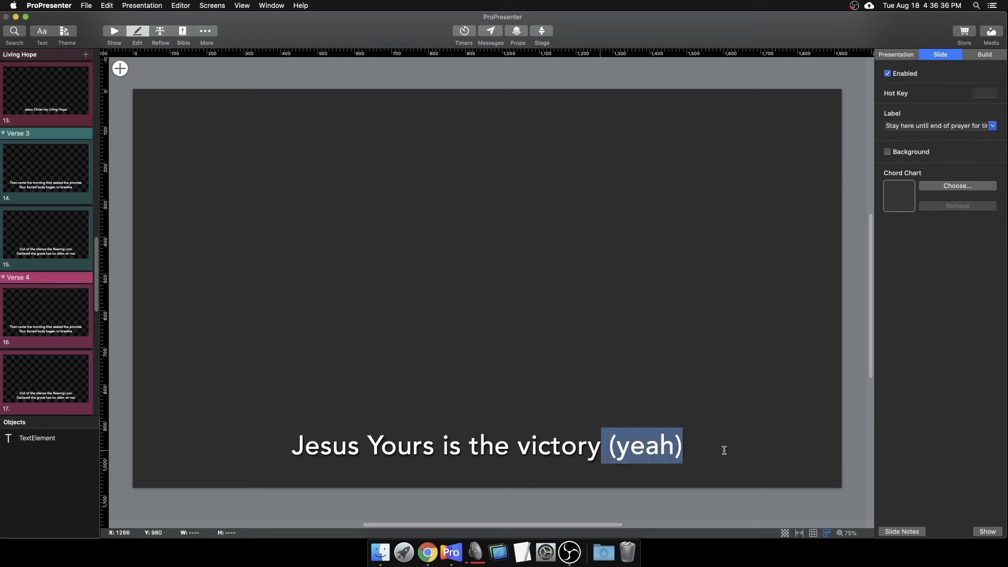
key("BackSpace")
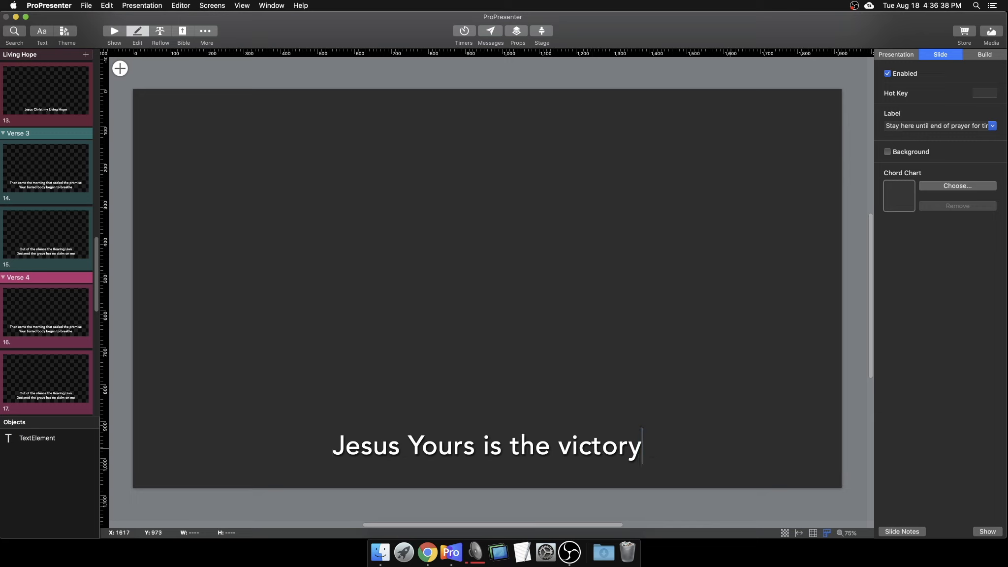
left_click(117, 37)
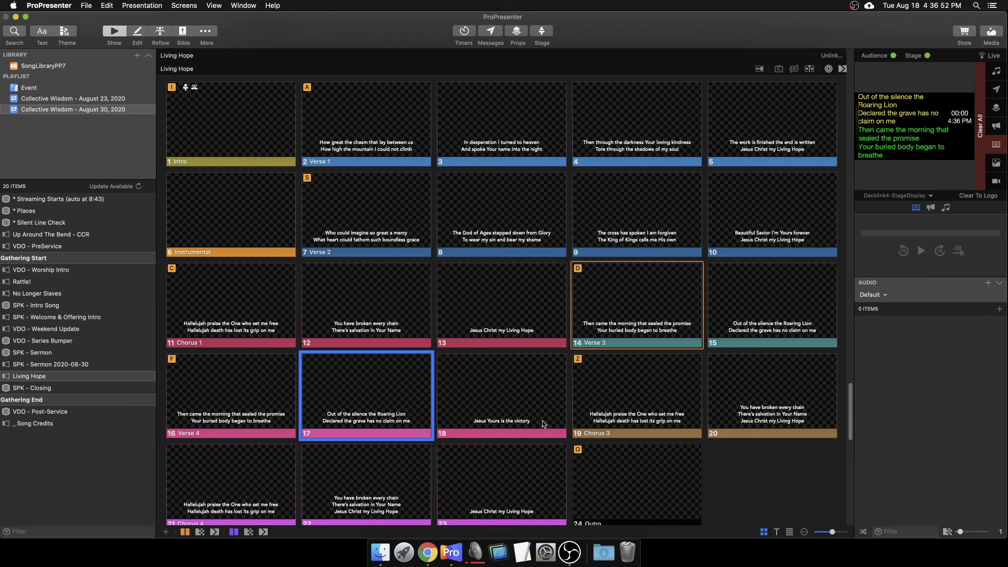
Check the remaining Living Hope slides through Outro, showing the first Verse 3 slide and the last Chorus 1 slide live
scroll(543, 420, "down", 3)
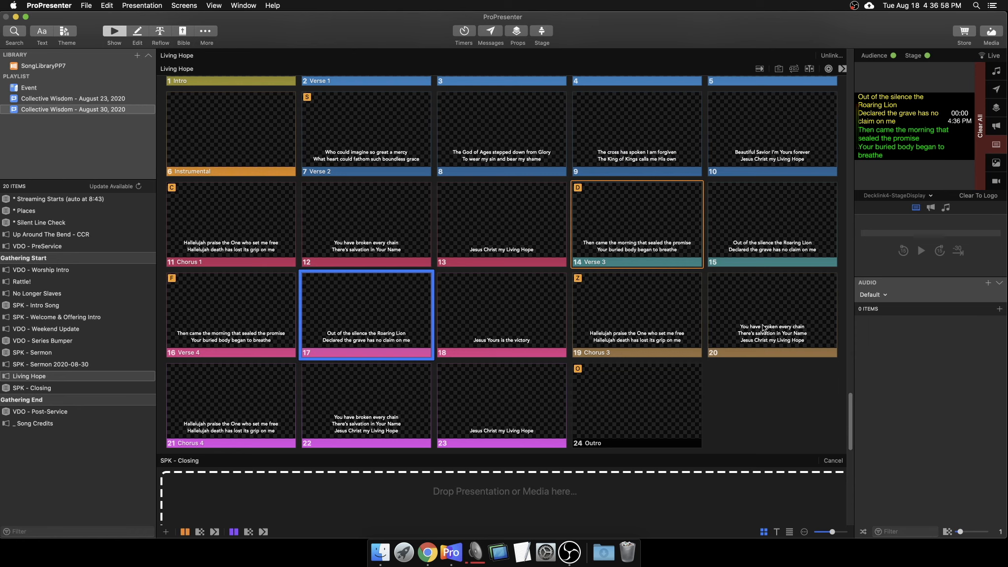
left_click(639, 243)
left_click(521, 230)
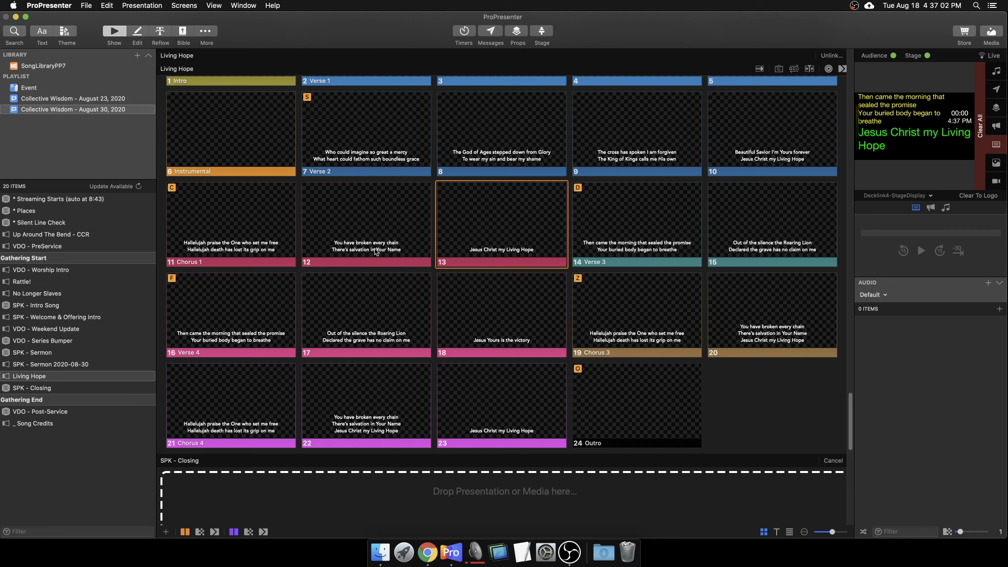
Split the second Chorus 3 slide after "There's salvation in Your Name", putting "Jesus Christ my Living Hope" on a separate slide
right_click(754, 345)
left_click(761, 352)
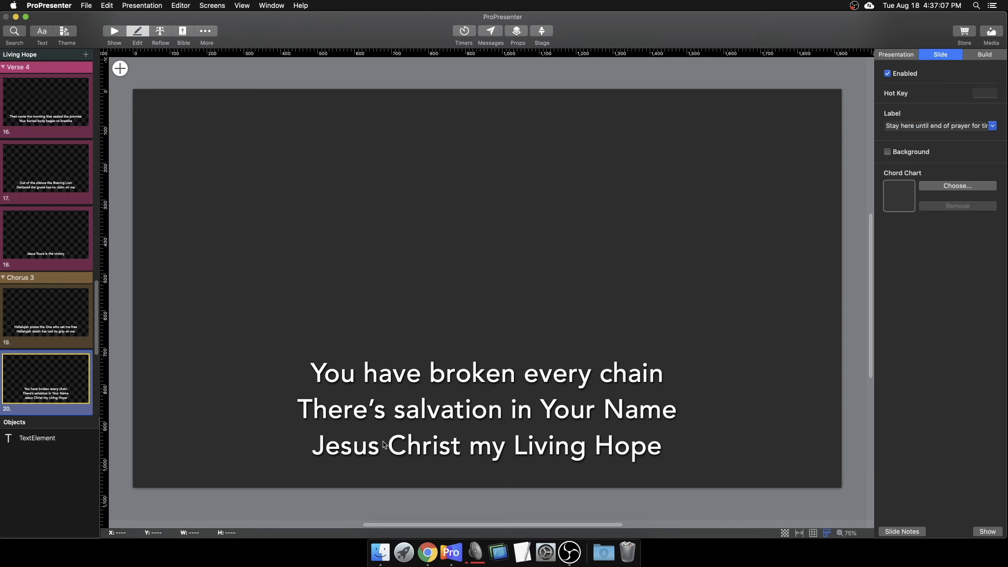
double_click(382, 445)
left_click(693, 400)
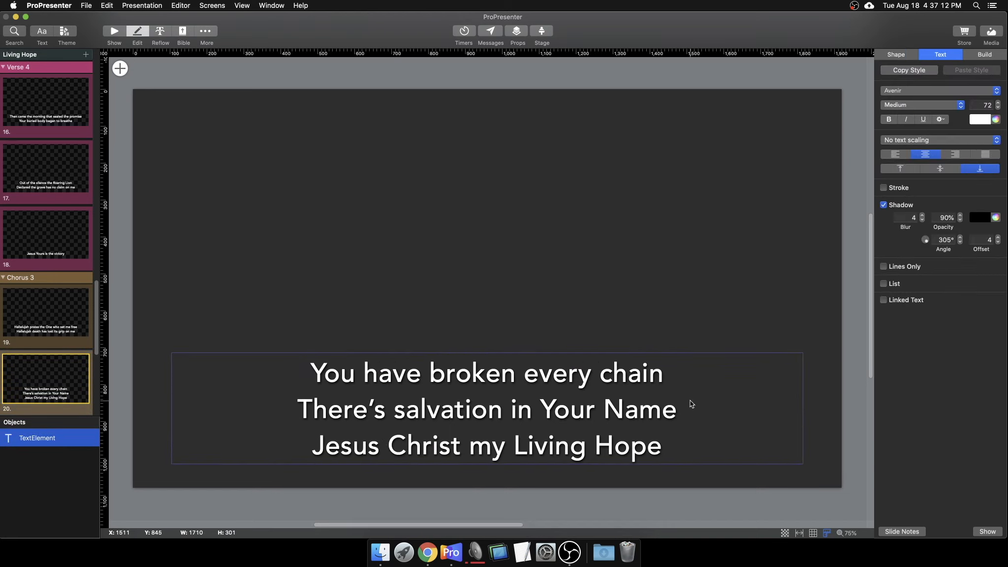
key("alt+Return")
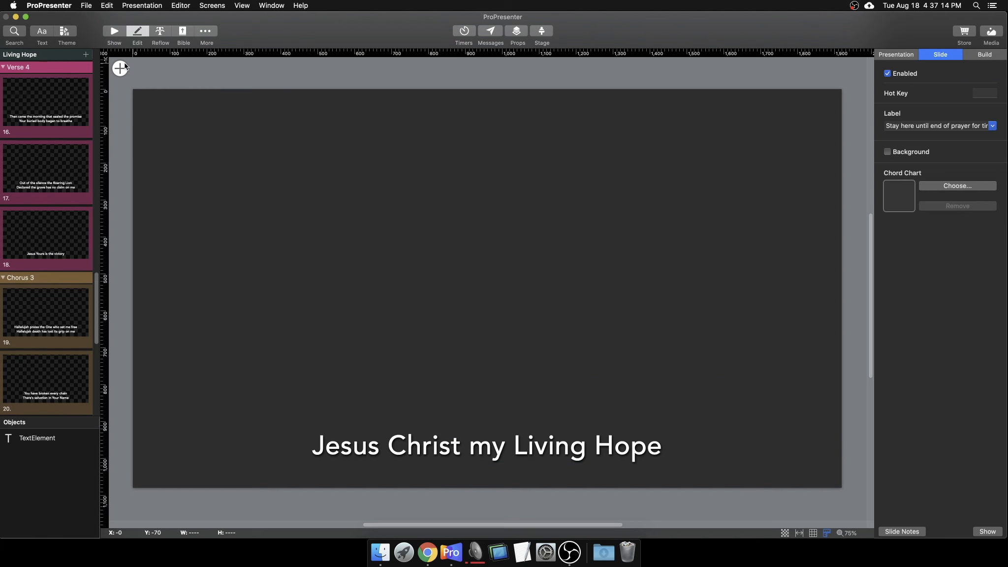
left_click(110, 32)
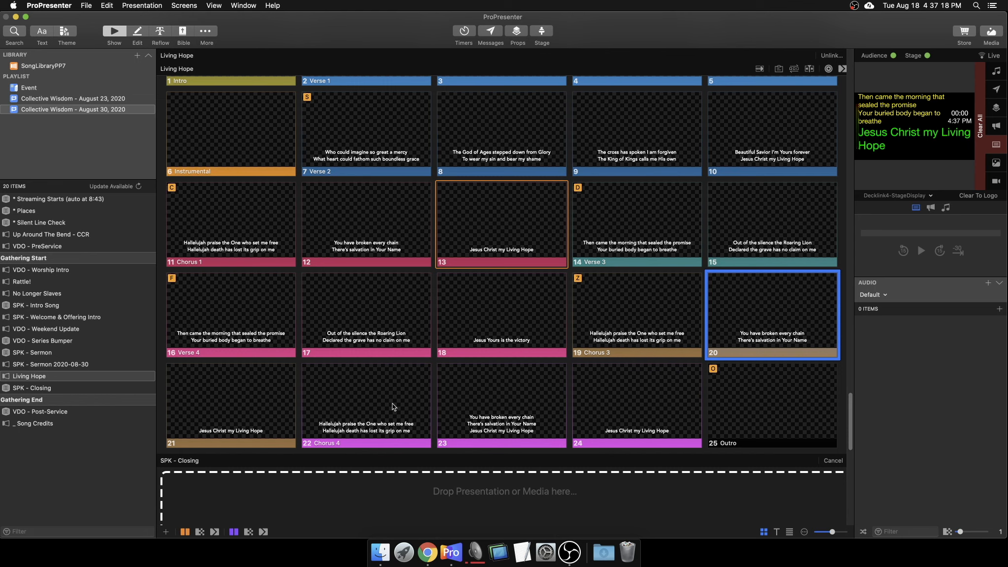
Split the second Chorus 4 slide after "There's salvation in Your Name" and show the last Chorus 4 slide live
right_click(466, 402)
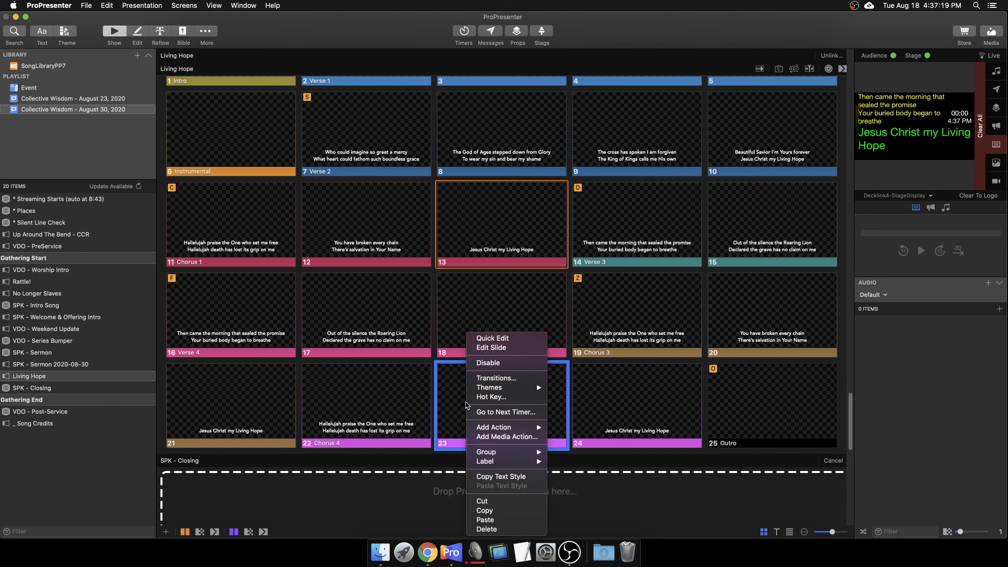
left_click(510, 349)
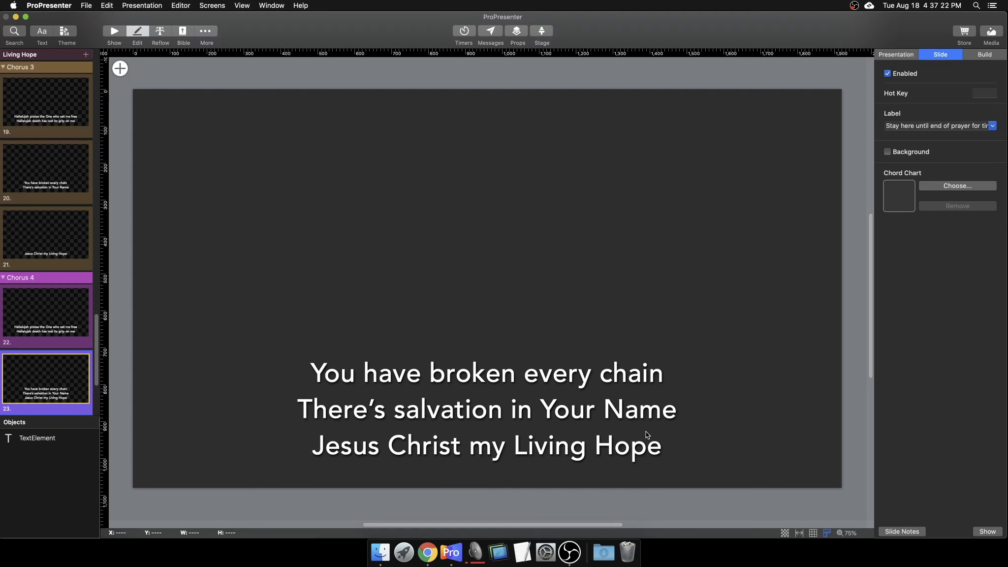
double_click(691, 410)
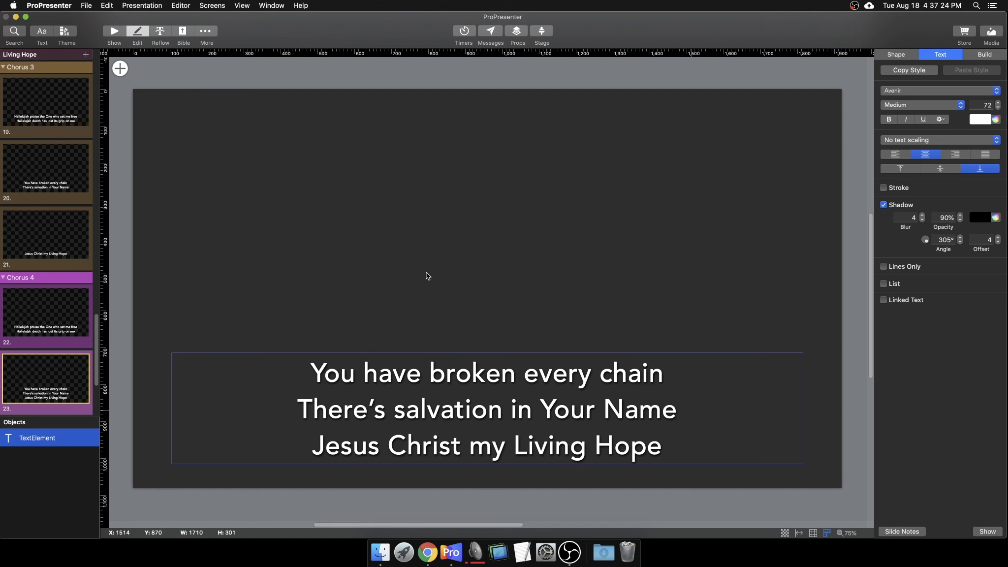
key("super+Return")
left_click(114, 32)
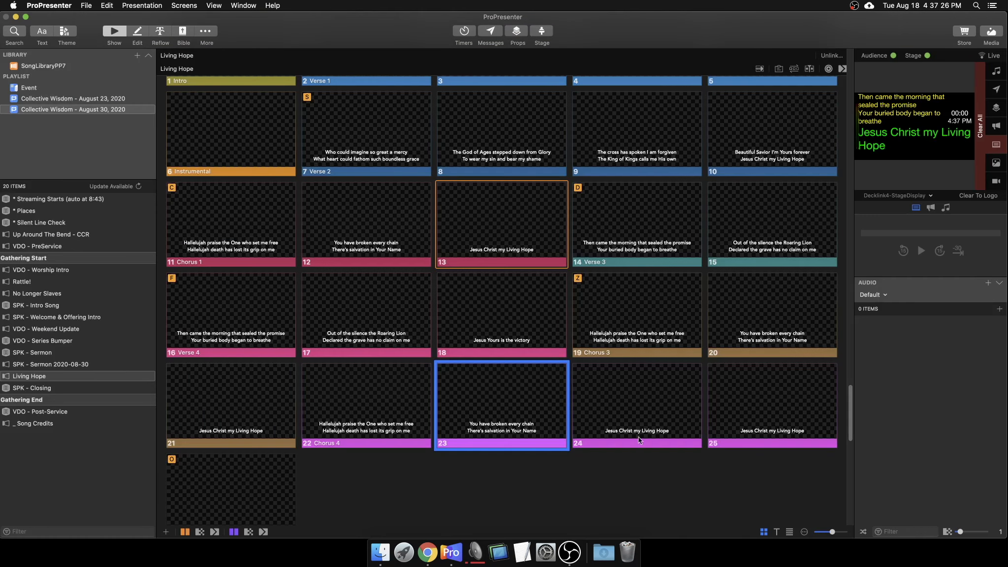
left_click(742, 434)
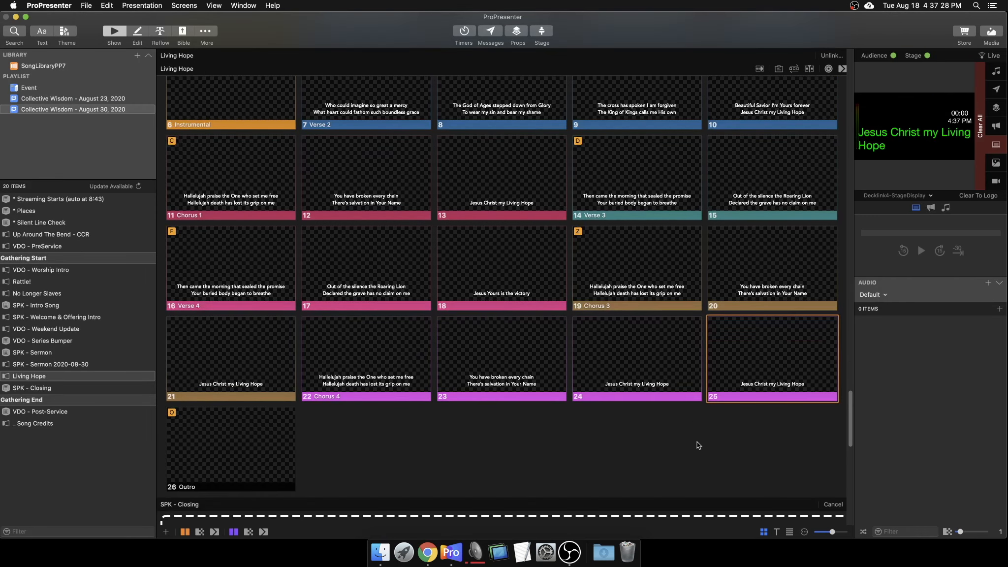
Show the last two Chorus 4 slides of Living Hope live in turn and review the song's slides through Outro
left_click(666, 395)
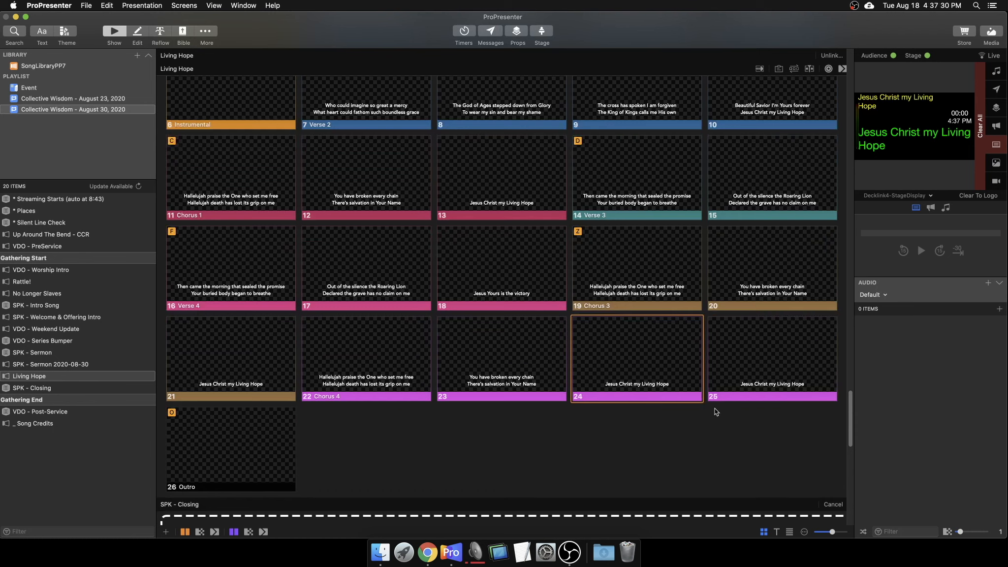
left_click(740, 396)
left_click(666, 387)
key("Right")
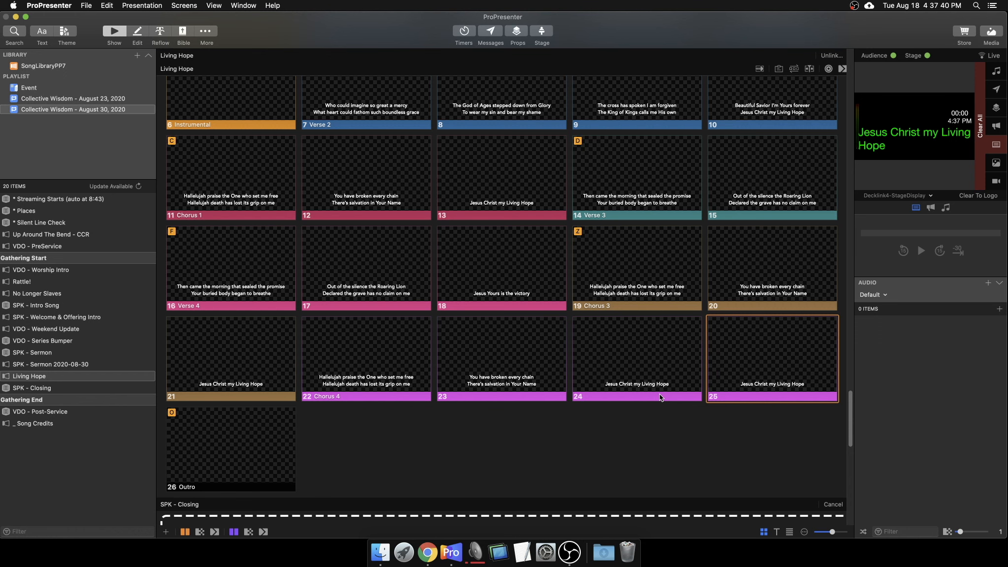
scroll(660, 394, "up", 5)
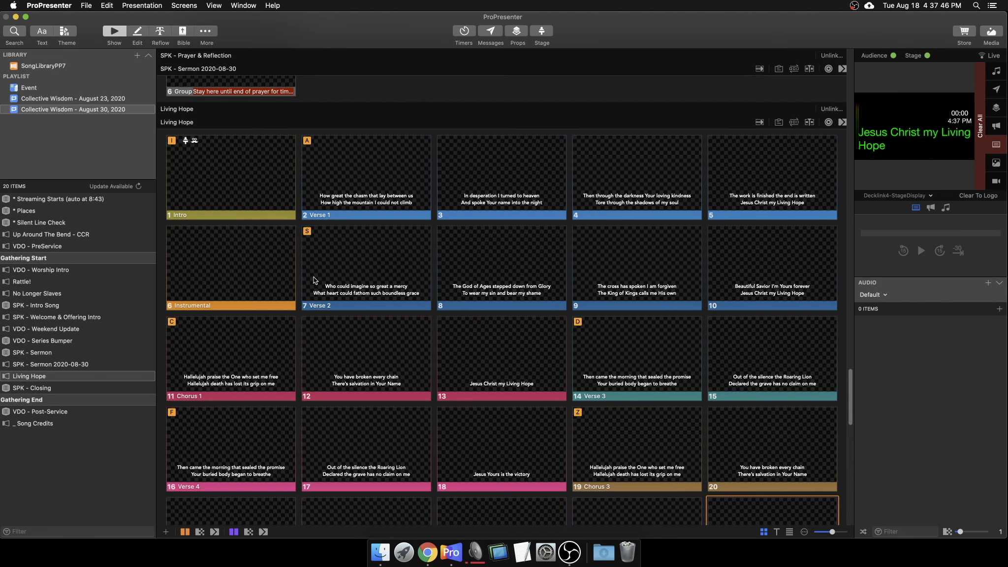
scroll(551, 325, "down", 4)
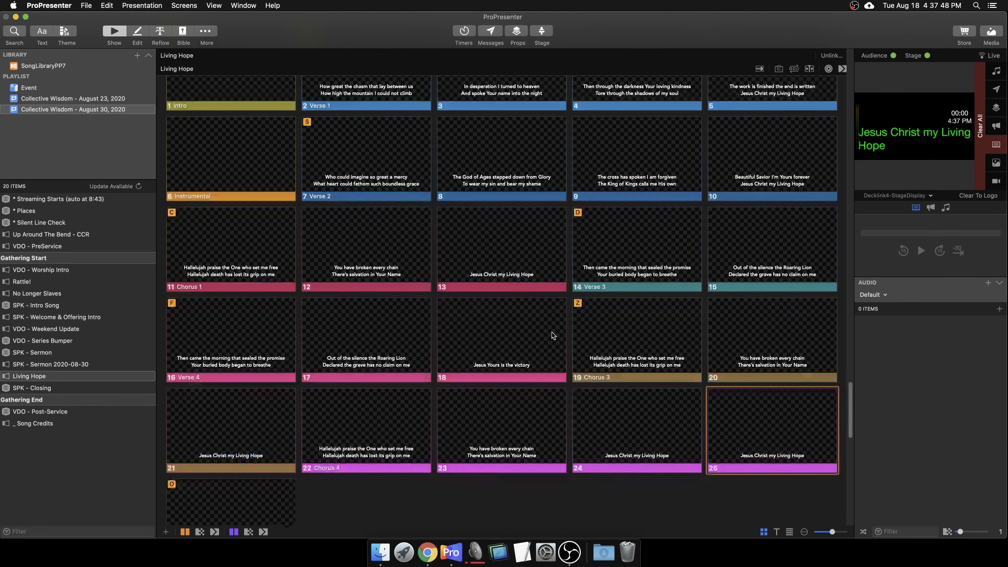
scroll(551, 329, "down", 4)
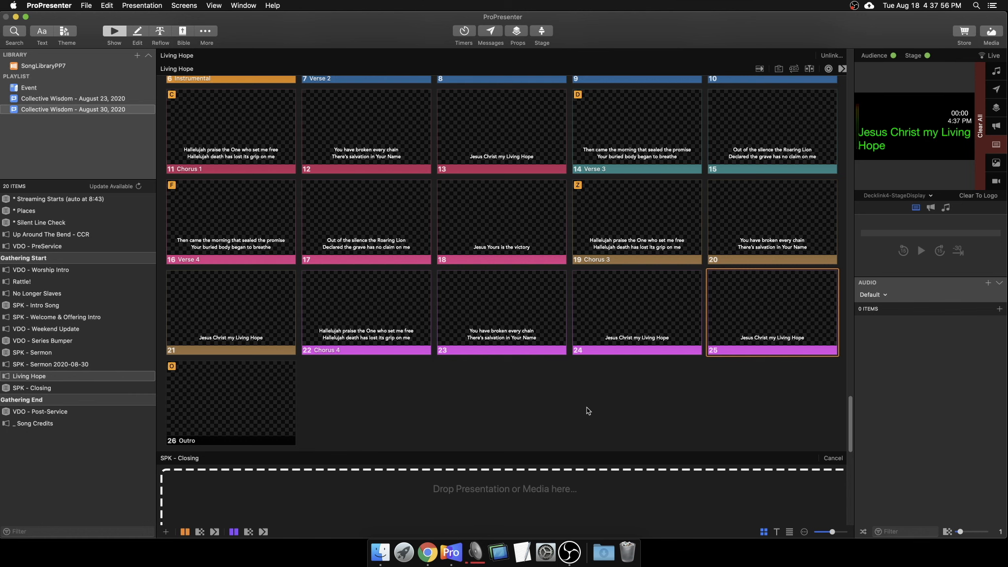
scroll(585, 402, "up", 1)
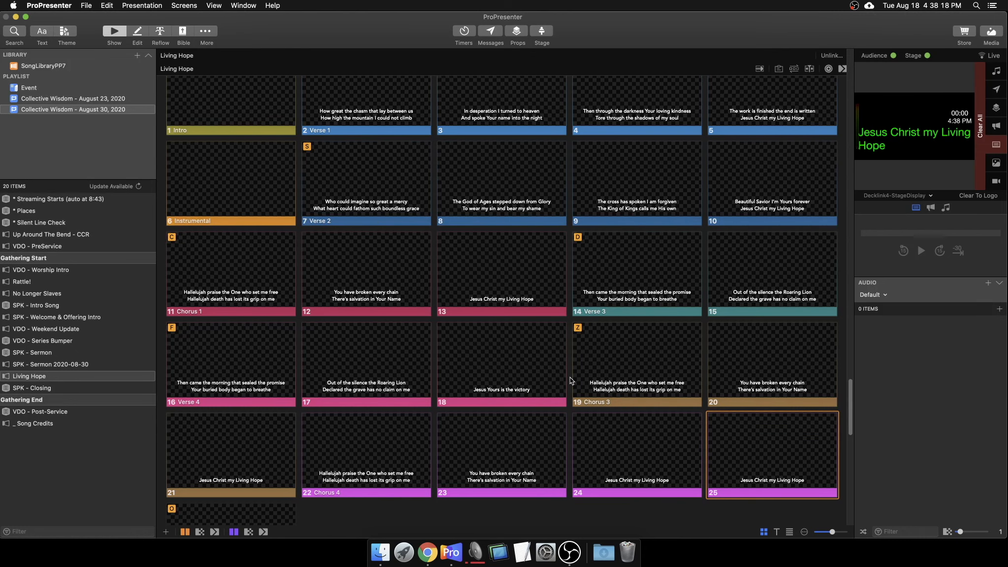
Examine the earlier playlist items from Rattle! through No Longer Slaves to the SPK - Welcome & Offering Intro and VDO - Weekend Update slides
scroll(570, 377, "up", 10)
scroll(569, 377, "up", 10)
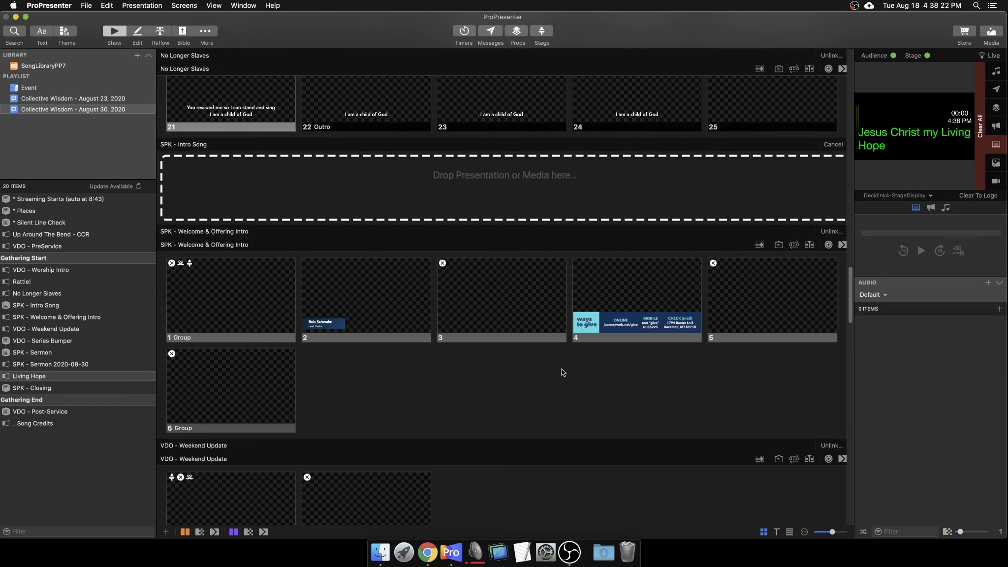
scroll(561, 369, "up", 10)
scroll(561, 372, "up", 5)
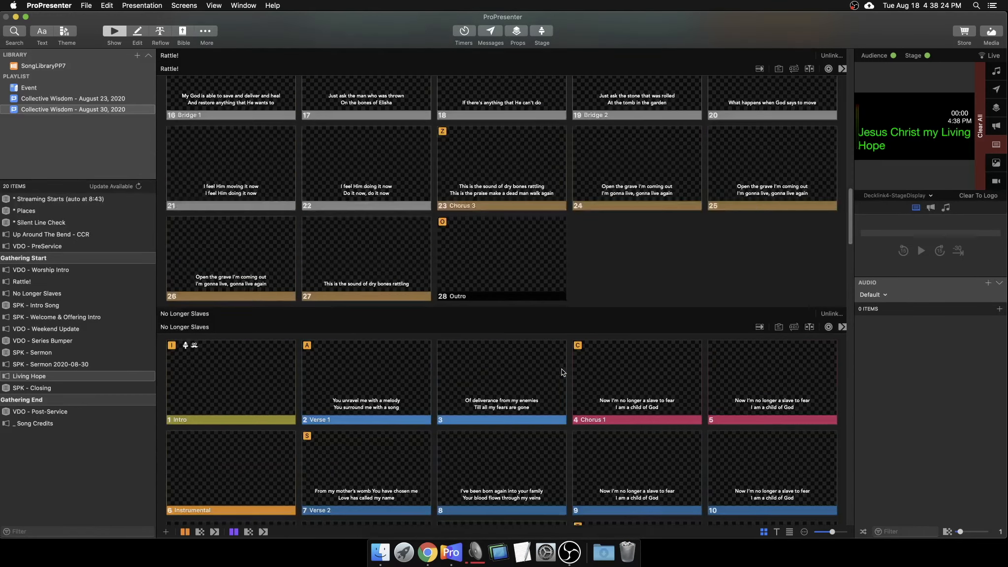
scroll(561, 372, "down", 3)
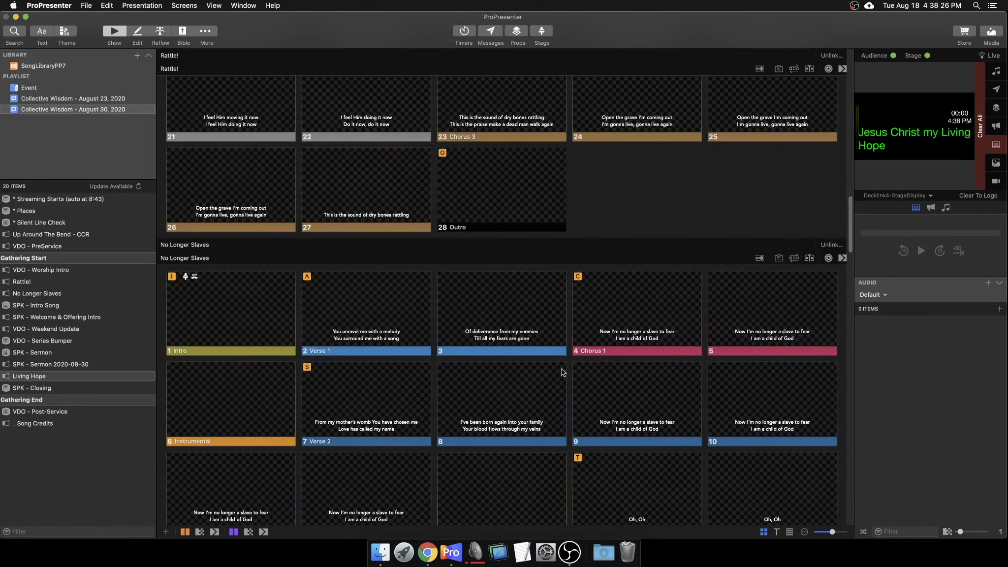
scroll(561, 368, "down", 10)
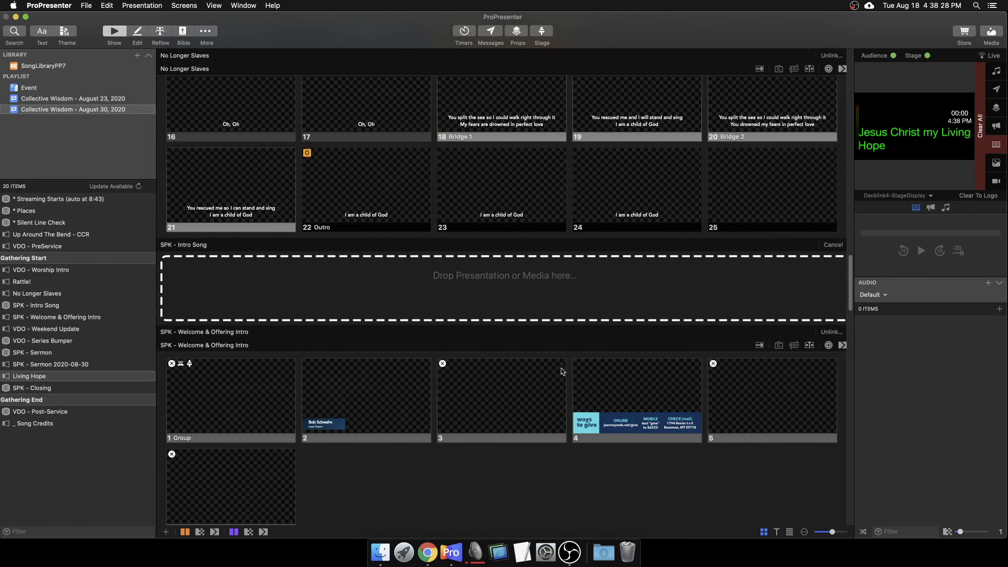
scroll(466, 339, "down", 5)
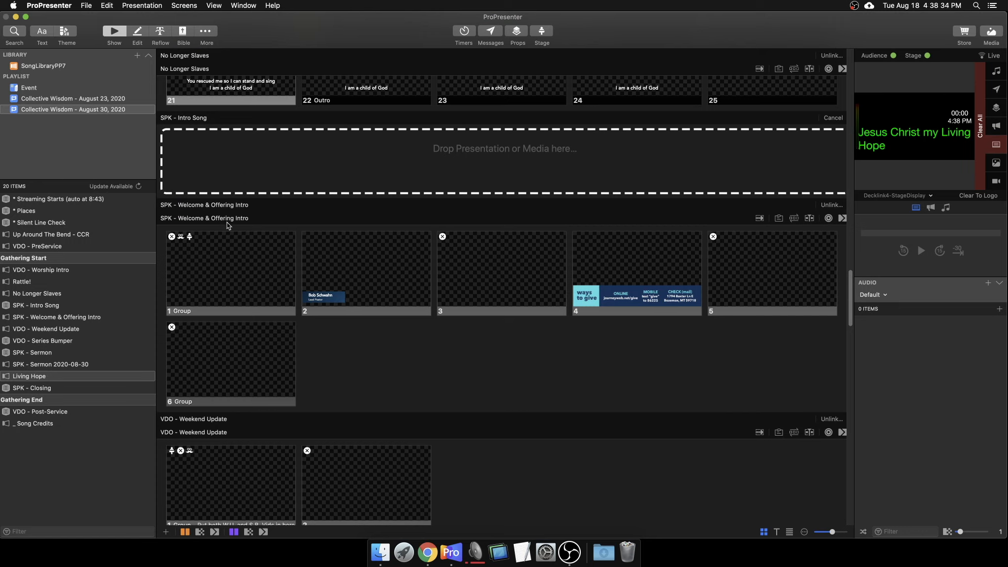
left_click(379, 344)
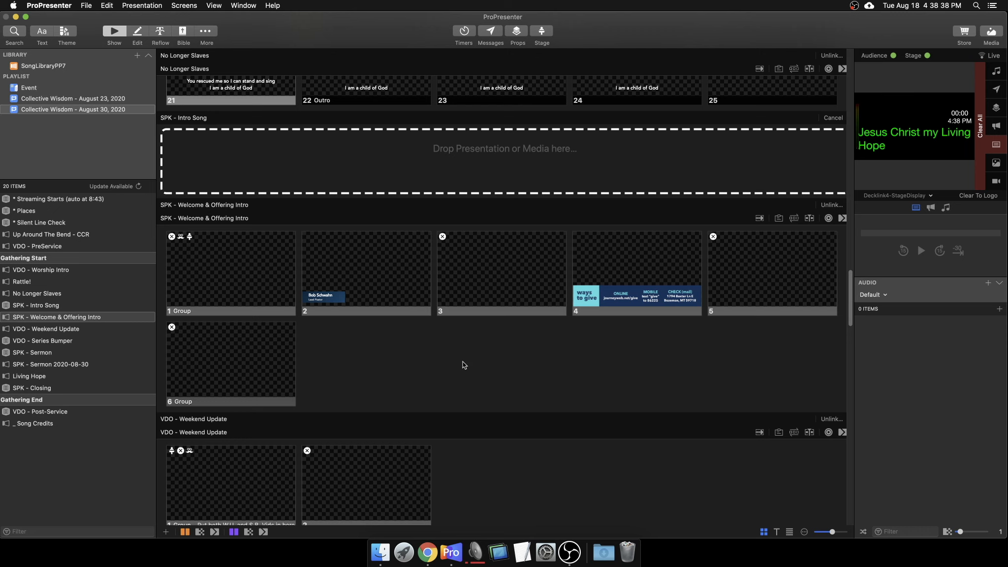
scroll(463, 361, "down", 1)
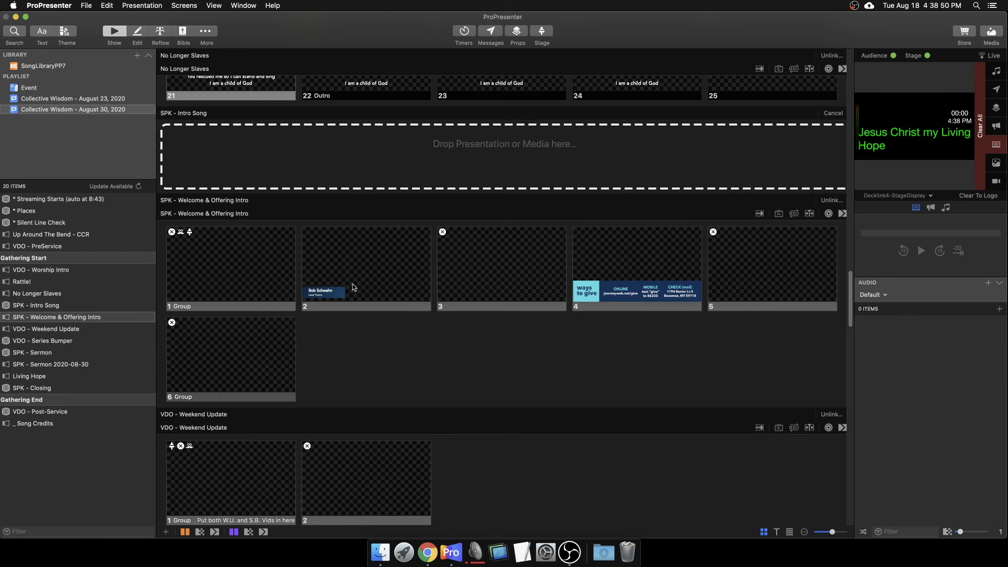
scroll(353, 284, "down", 1)
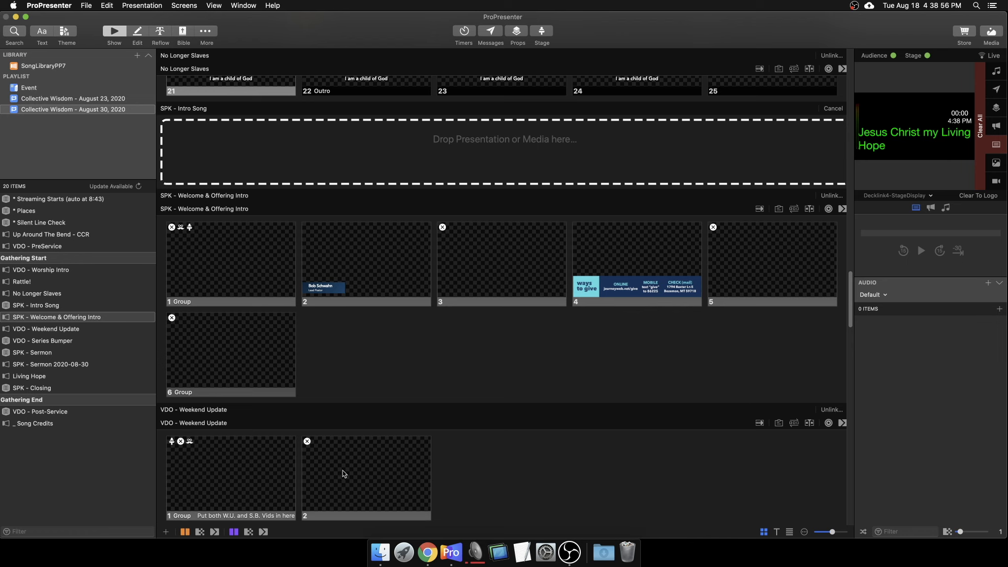
Switch to Finder and select the Young Life Slide for Journey JPEG in the 8-23-20 folder of Speaker Specifics
left_click(392, 554)
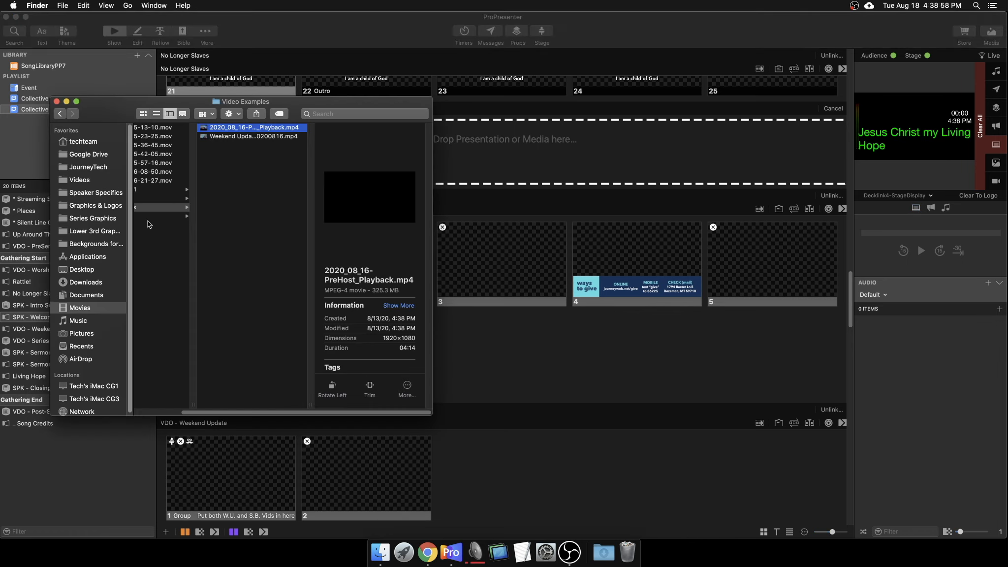
left_click(95, 196)
left_click(187, 137)
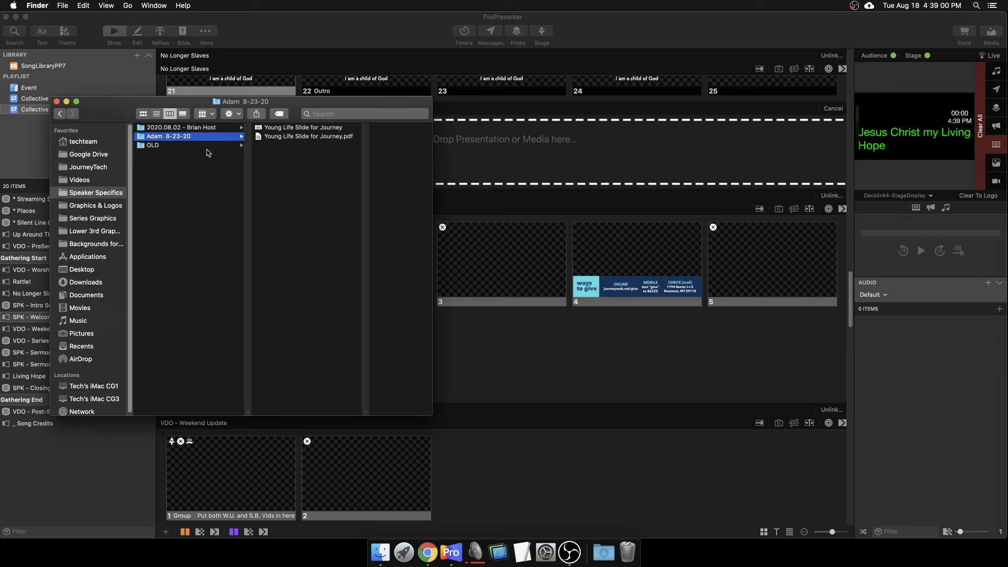
left_click(310, 127)
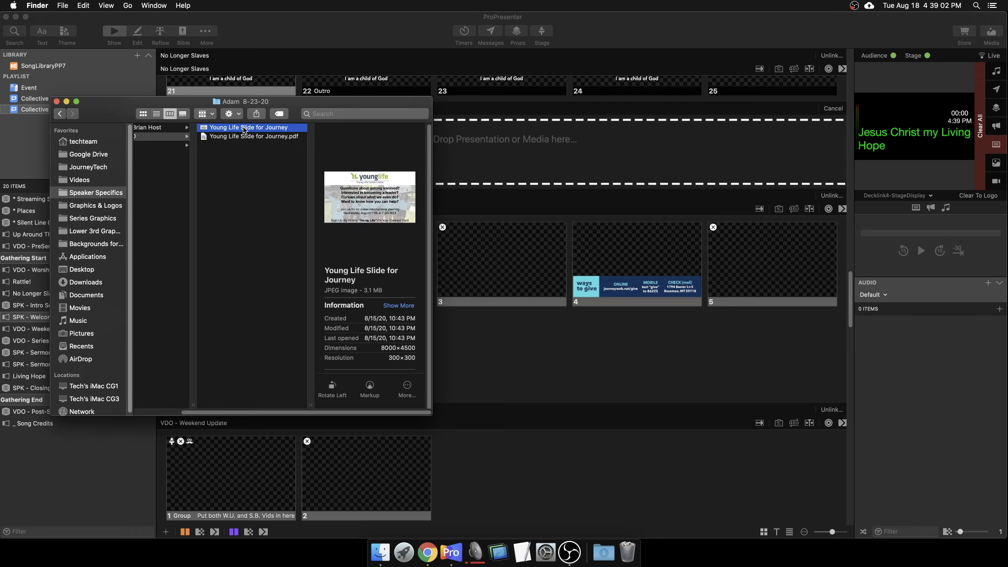
Add the Young Life JPEG at the end of SPK - Welcome & Offering Intro, show it live and preview the Decklink1-Main output
left_click_drag(246, 129, 499, 355)
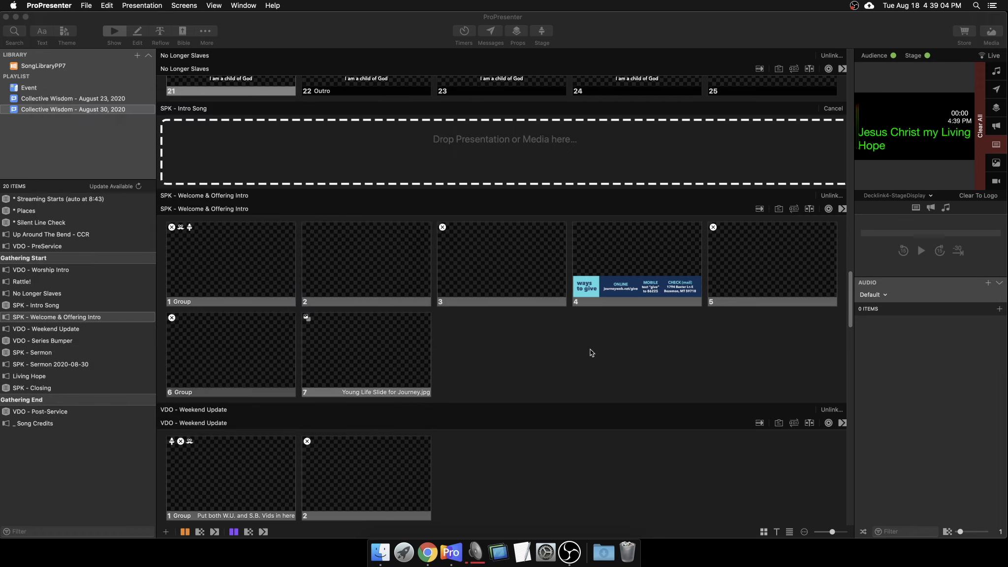
left_click(370, 350)
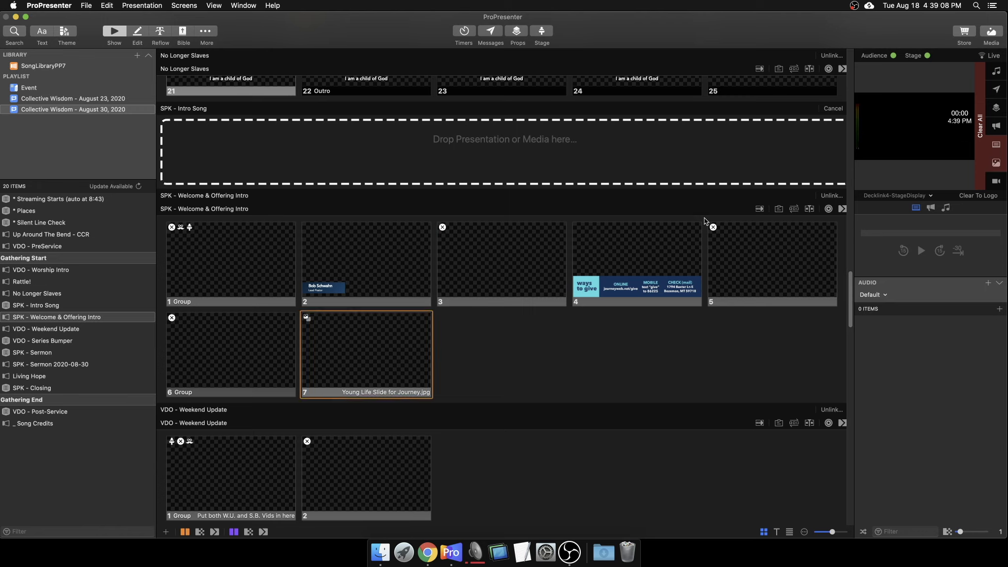
left_click(896, 195)
left_click(901, 216)
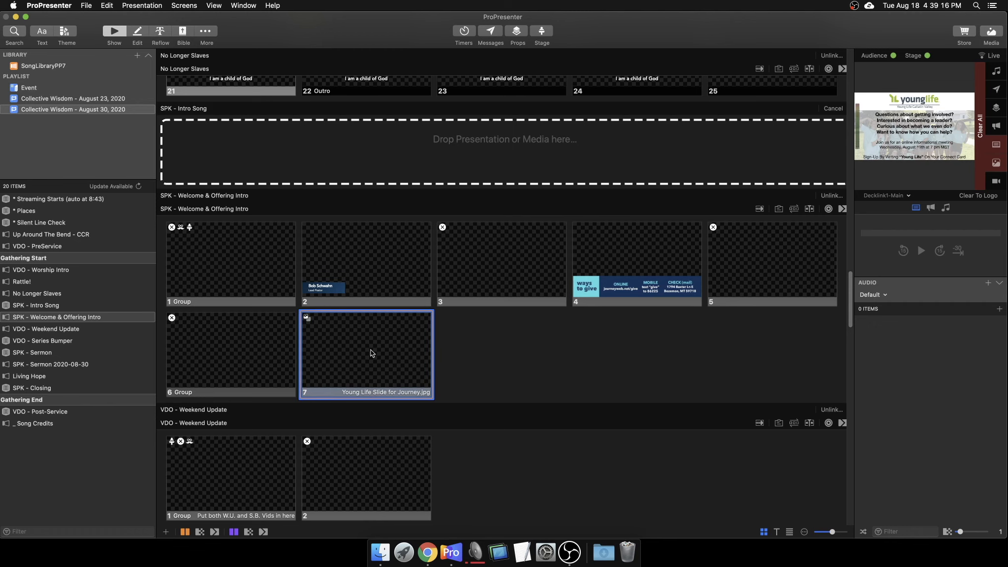
Delete the added Young Life slide and add the JPEG again from Finder at the end of SPK - Welcome & Offering Intro
key("Delete")
key("super+Tab")
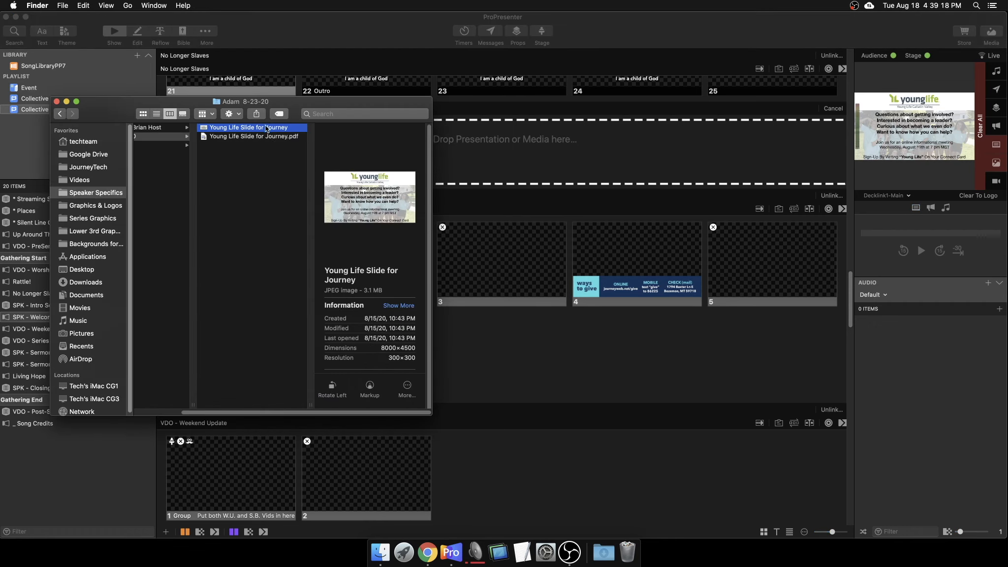
left_click_drag(266, 127, 497, 358)
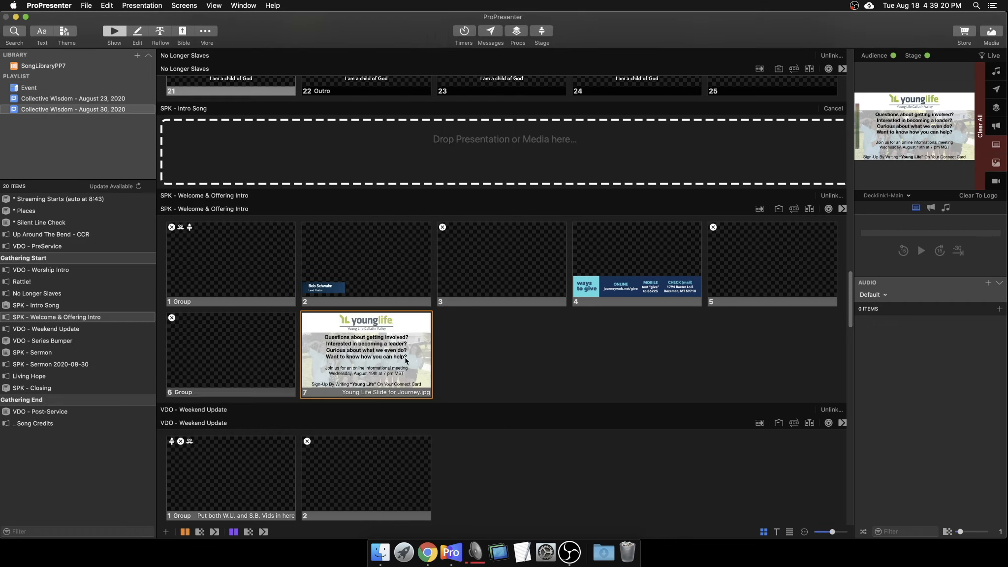
Move the Young Life slide to position 4 and paste a copy of blank slide 3 with its clear action after it
left_click(541, 299)
key("super+c")
left_click(564, 348)
left_click(659, 303)
key("super+v")
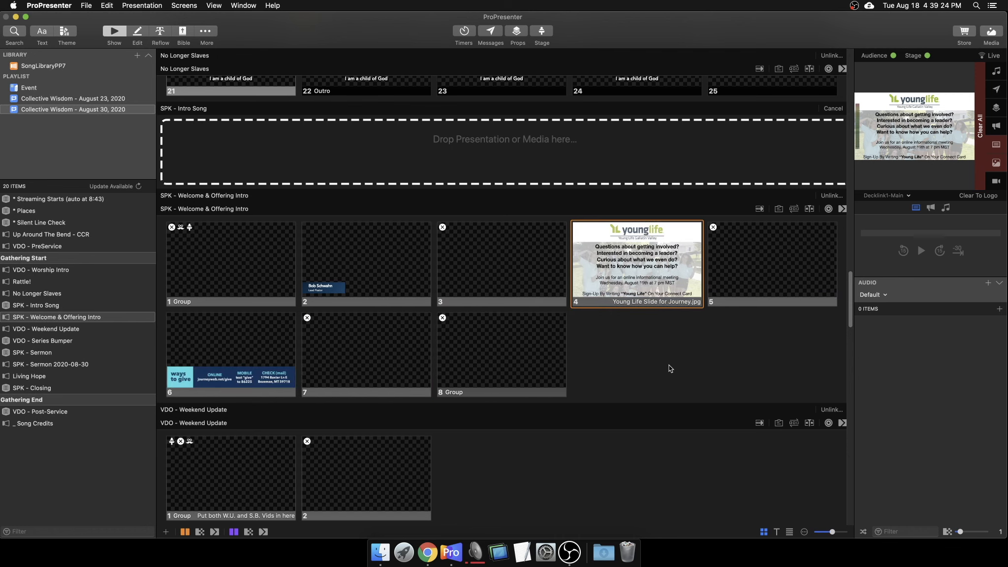
Run slides 2 through 6 of SPK - Welcome & Offering Intro live to test the sequence
left_click(459, 283)
left_click(320, 283)
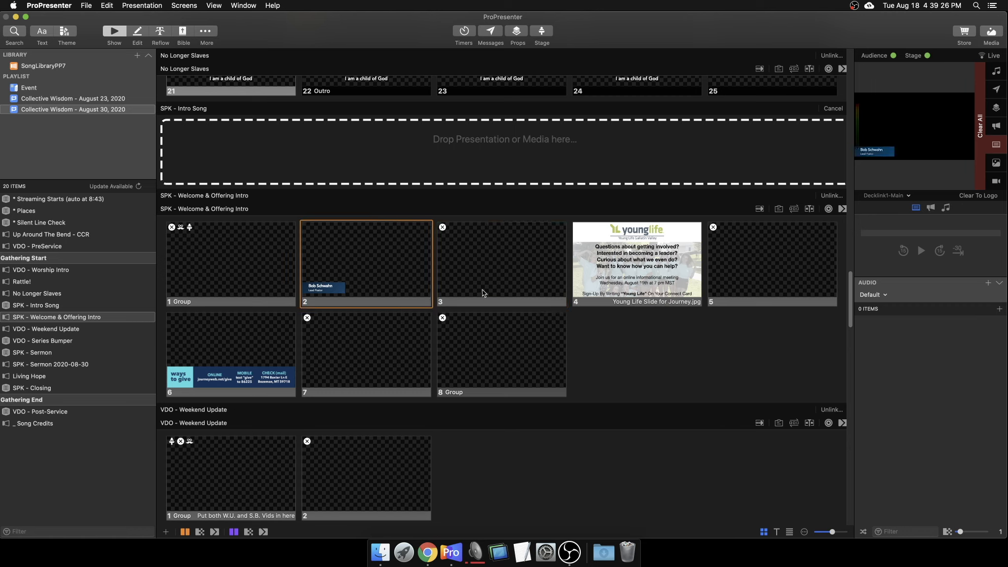
left_click(482, 291)
left_click(614, 300)
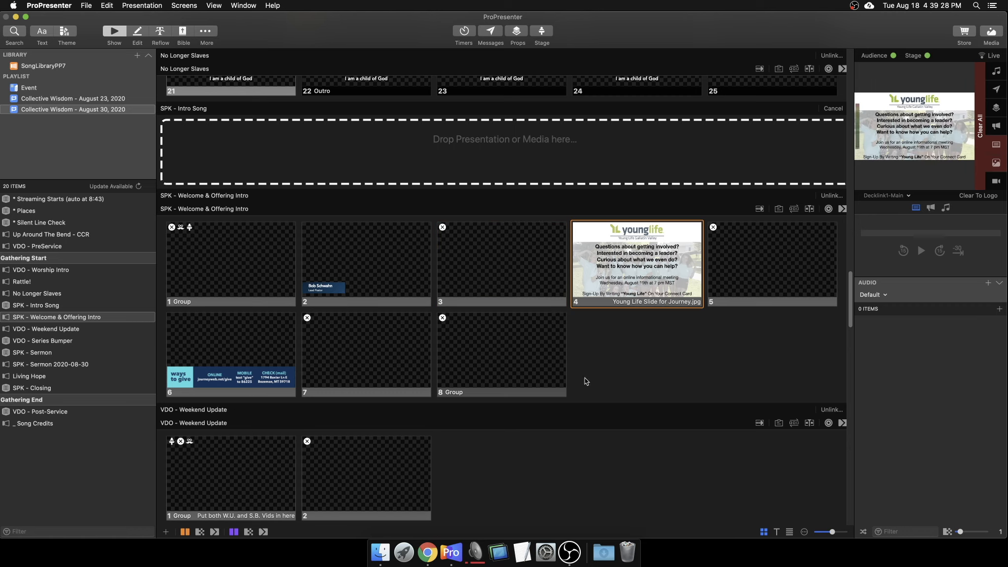
left_click(745, 290)
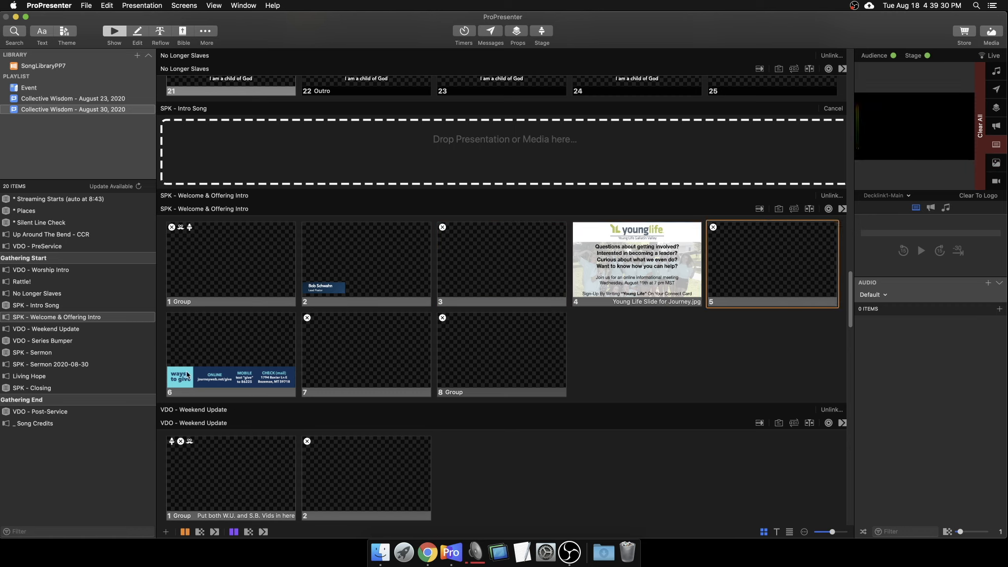
key("Right")
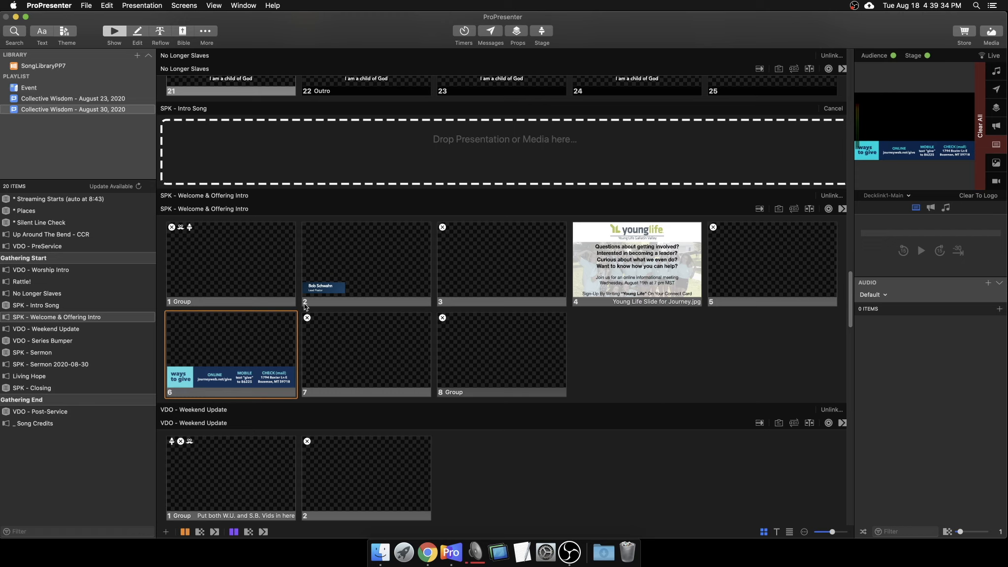
Check the Audience Look and Stage action settings on the first Welcome & Offering Intro slide and show the Young Life slide live
right_click(210, 266)
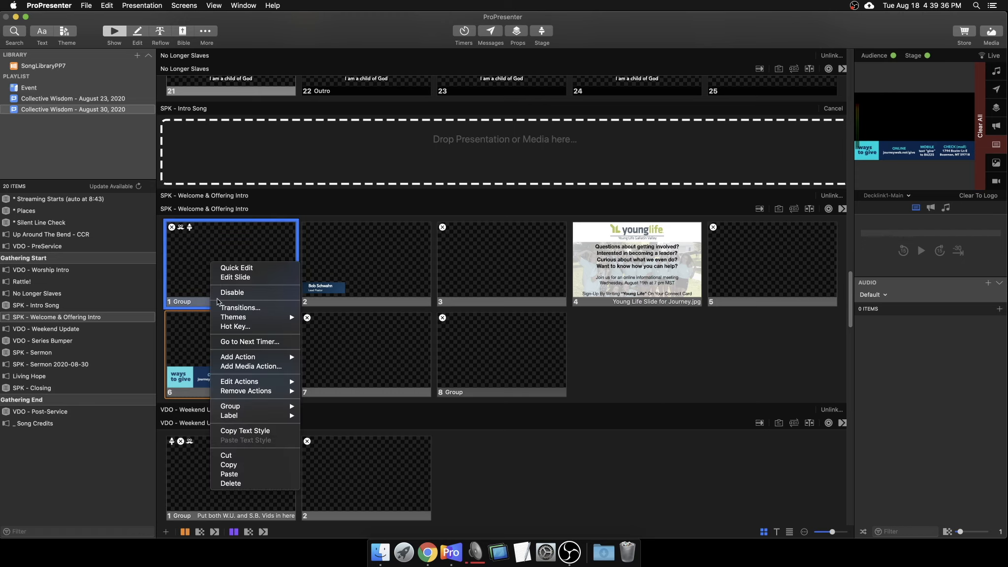
mouse_move(239, 381)
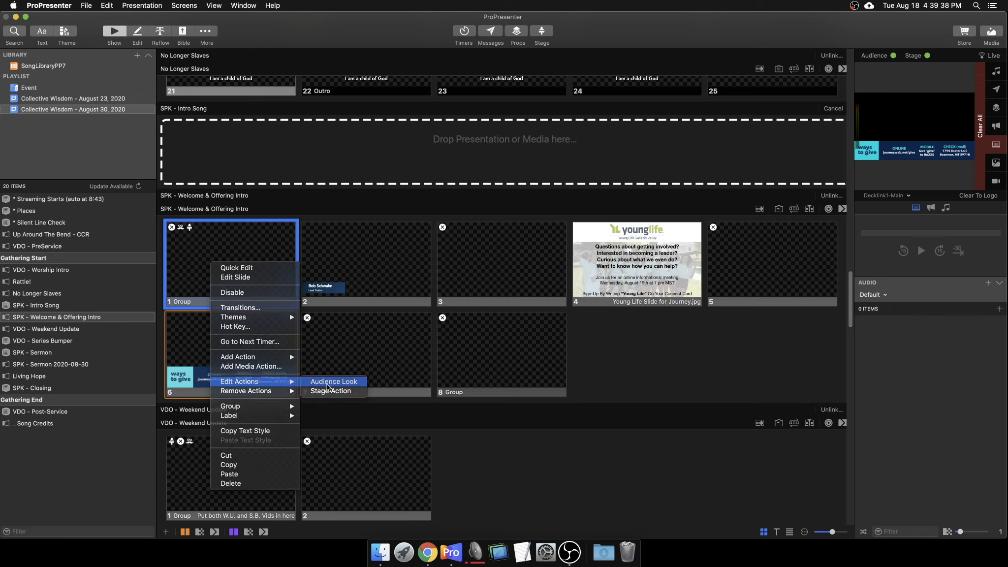
left_click(323, 381)
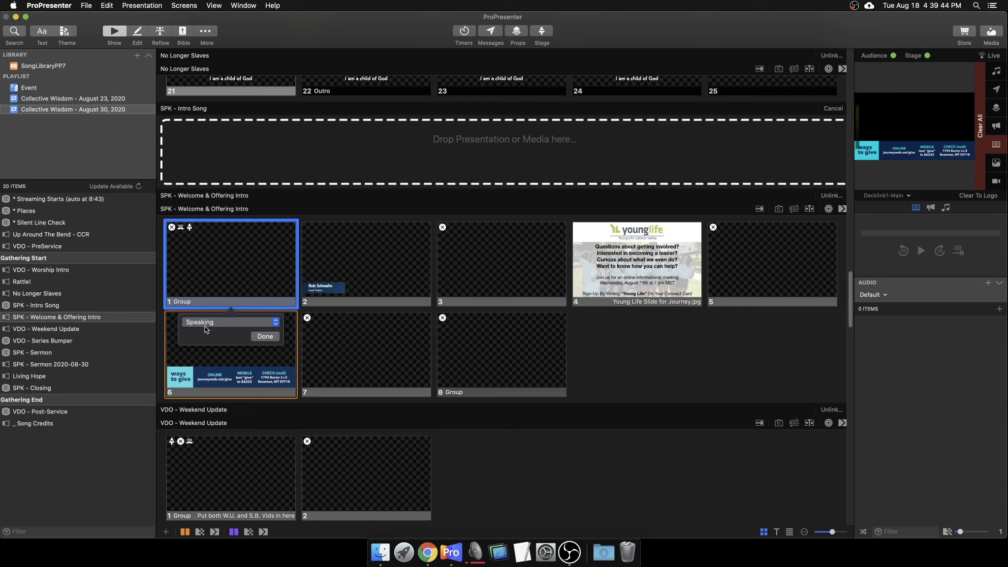
left_click(265, 336)
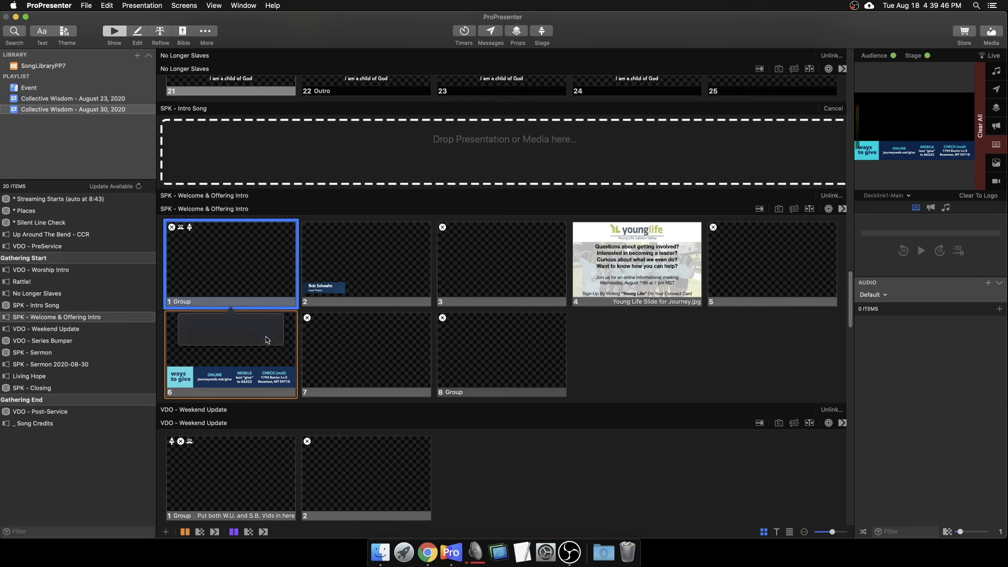
right_click(251, 278)
mouse_move(293, 402)
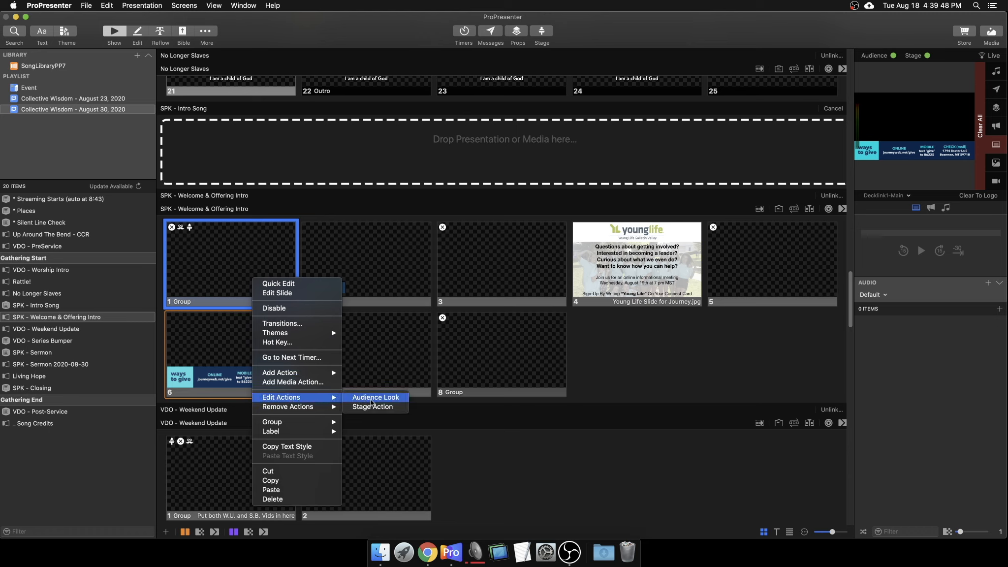
left_click(364, 406)
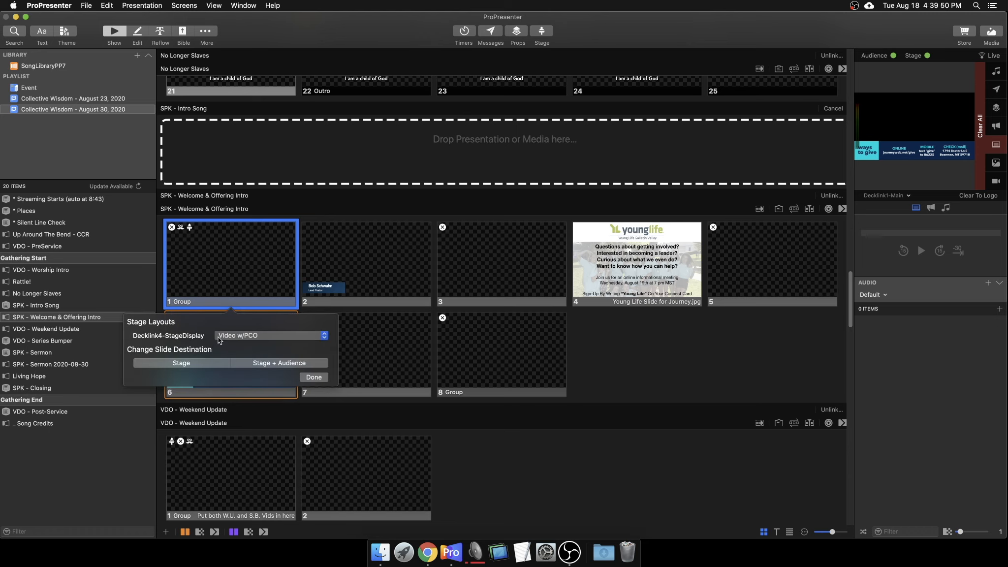
left_click(312, 377)
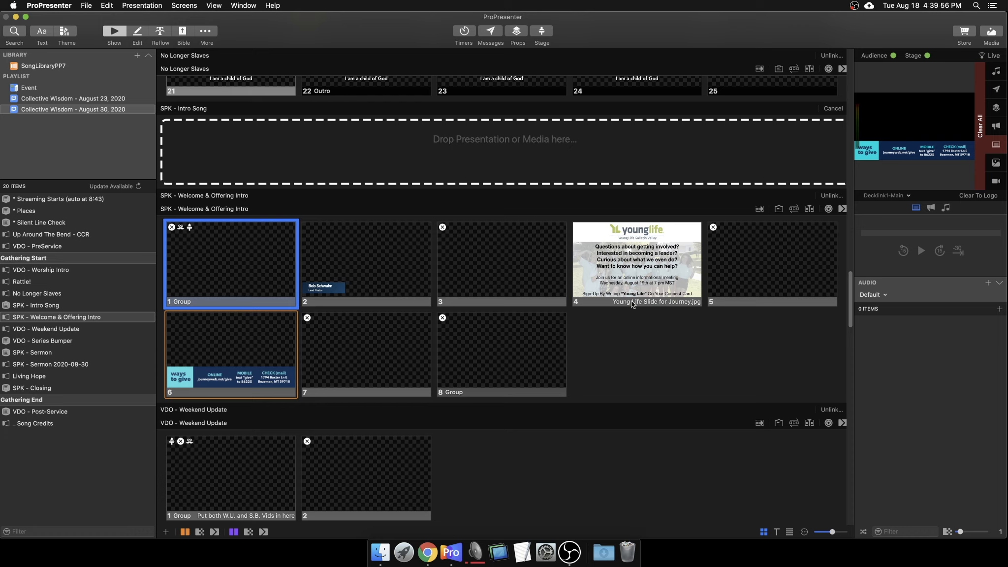
left_click(684, 280)
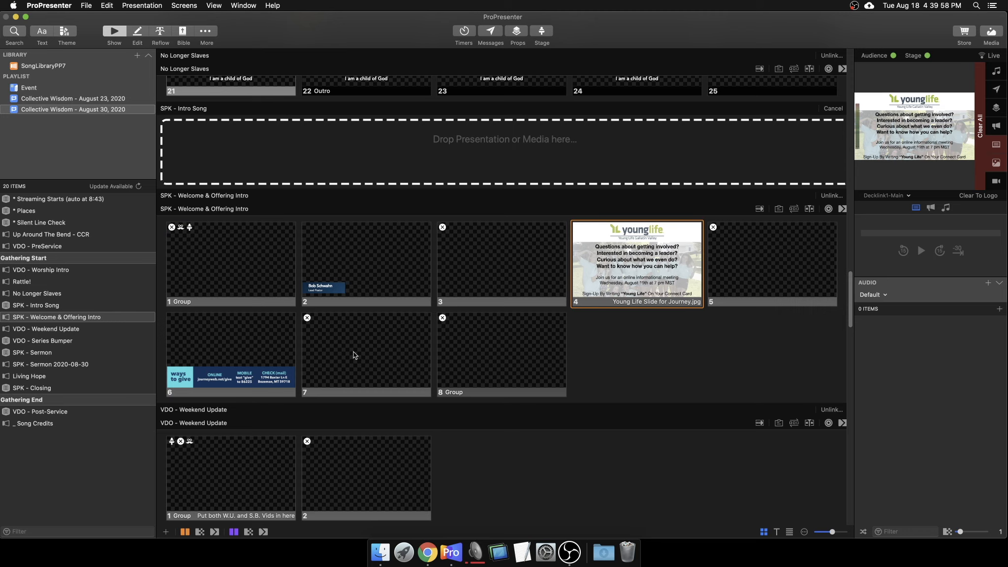
Switch the output preview to Decklink4-StageDisplay and check how the Welcome & Offering Intro slides, including Ways to Give, appear on stage
left_click(265, 344)
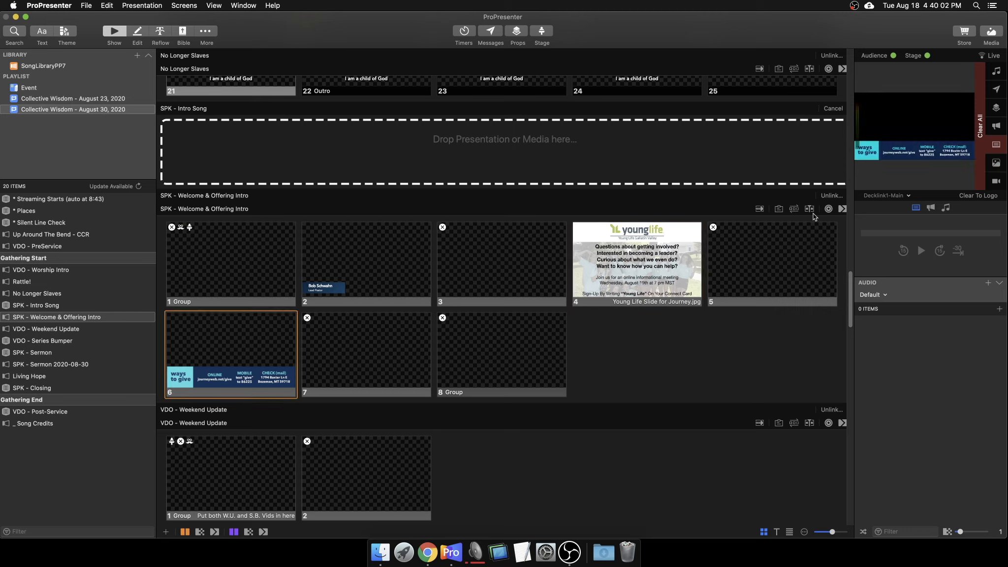
left_click(882, 197)
left_click(881, 246)
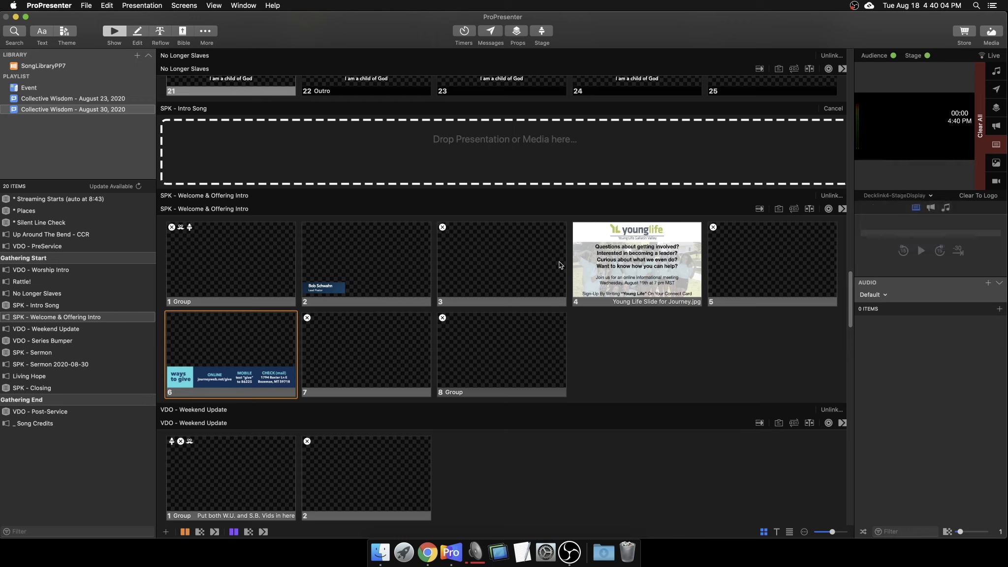
left_click(559, 261)
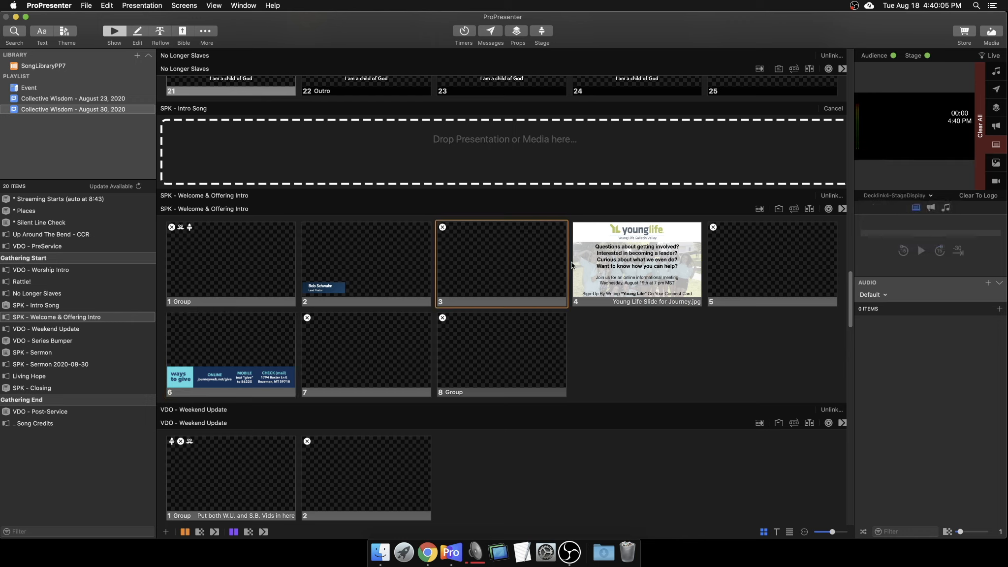
left_click(507, 265)
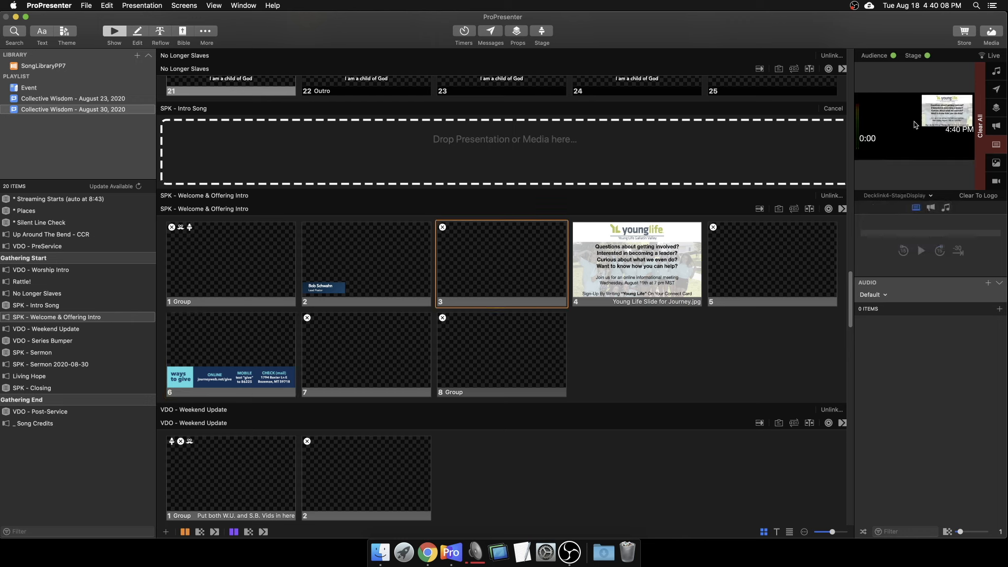
left_click(234, 370)
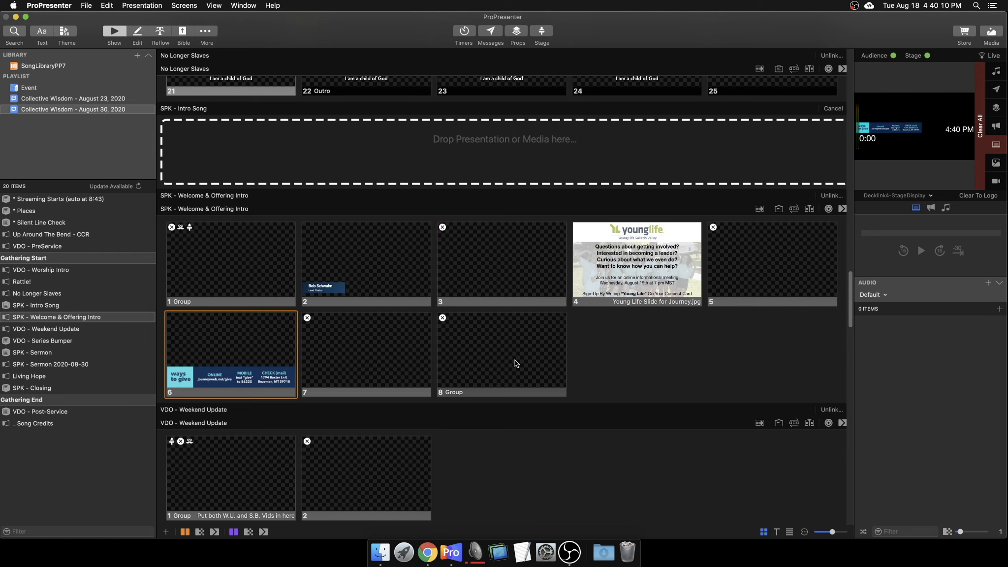
Add Weekend Update 20200816.mp4 from Finder's Video Examples folder to VDO - Weekend Update and place it directly after slide 1
scroll(649, 340, "down", 3)
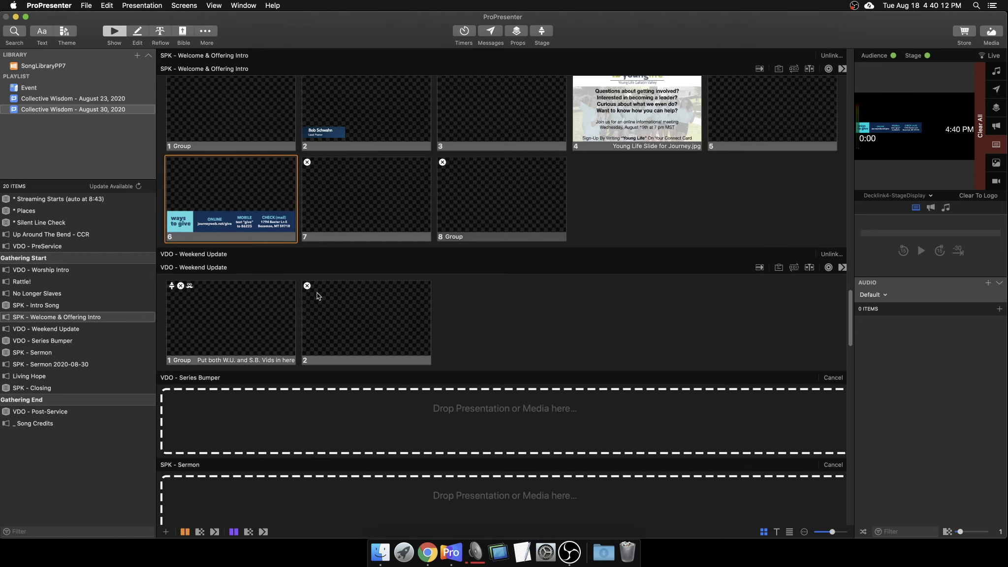
left_click(251, 304)
left_click(379, 559)
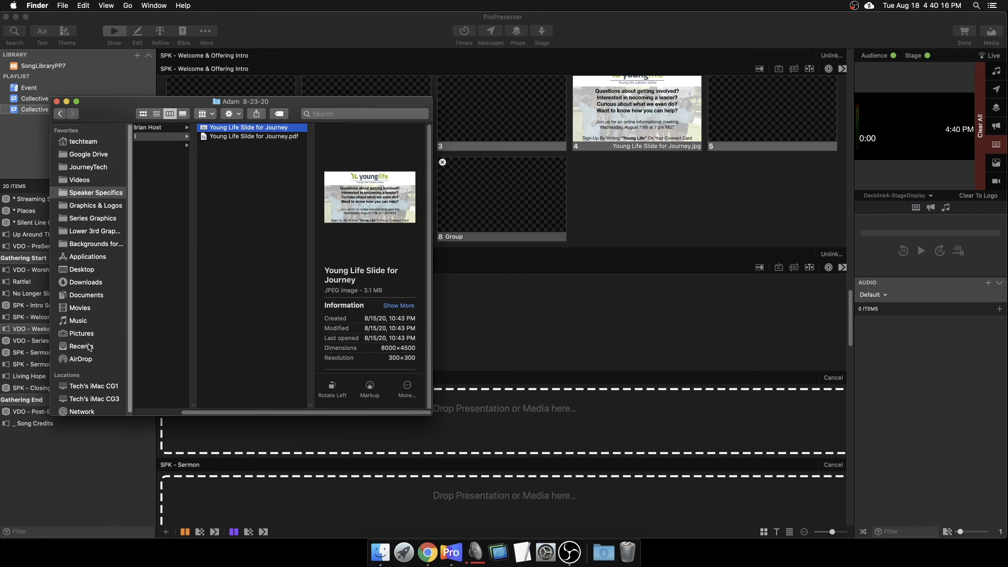
left_click(80, 307)
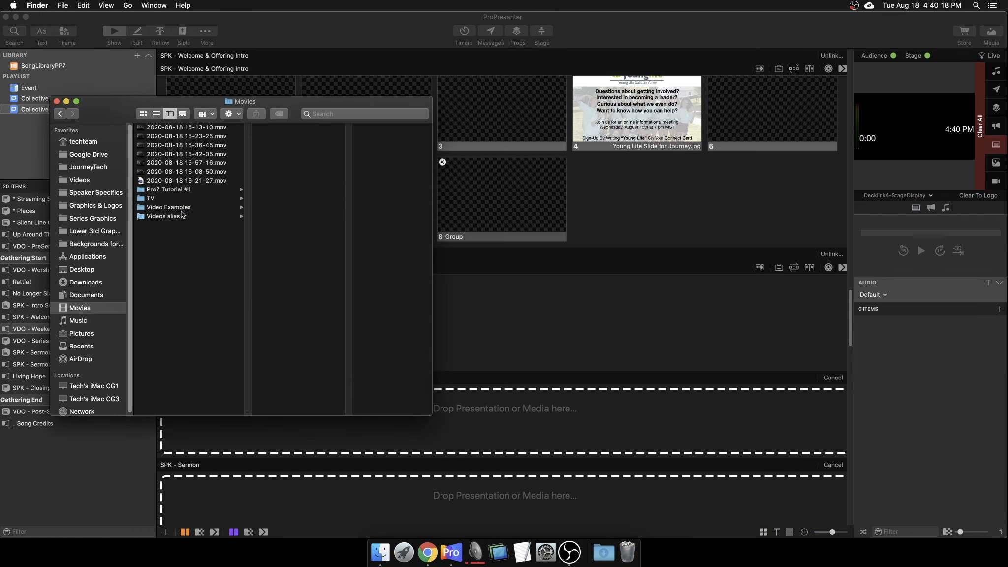
left_click(196, 215)
left_click(200, 207)
left_click_drag(310, 135, 506, 316)
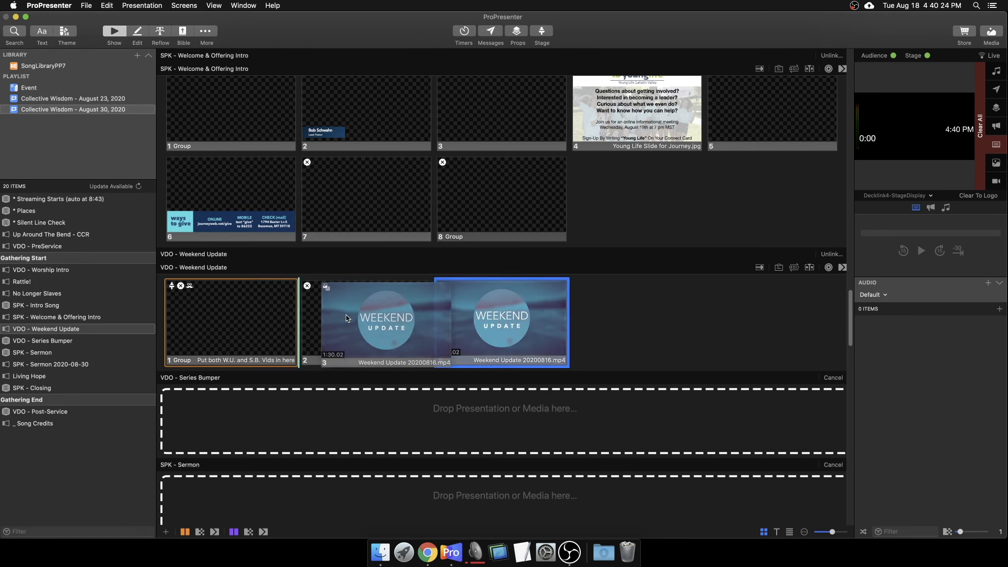
left_click_drag(332, 314, 332, 315)
Add Collective Wisdom Intro 1.mp4 from Finder's Videos folder between the Weekend Update video and the final clear slide
left_click(397, 557)
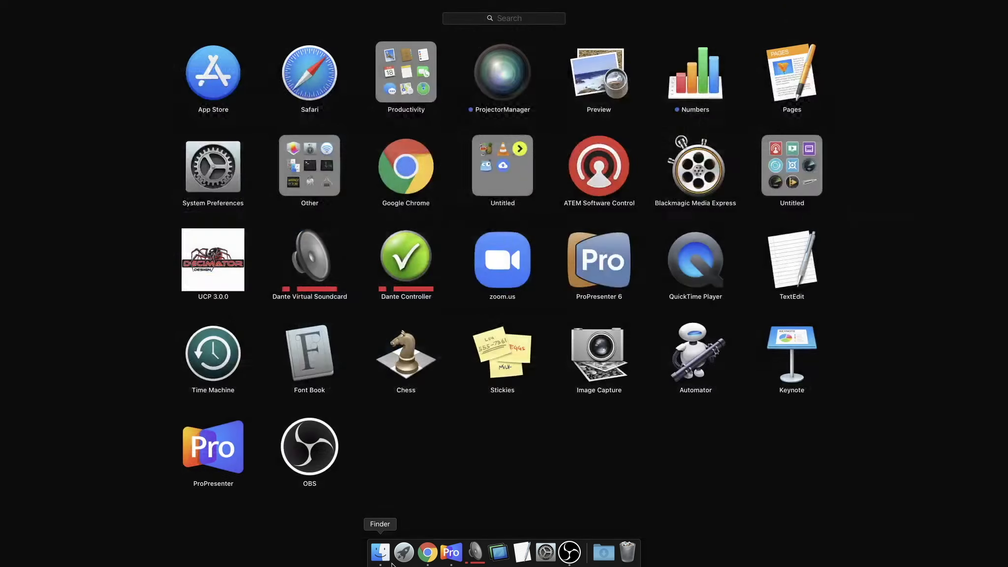
left_click(383, 561)
left_click(80, 180)
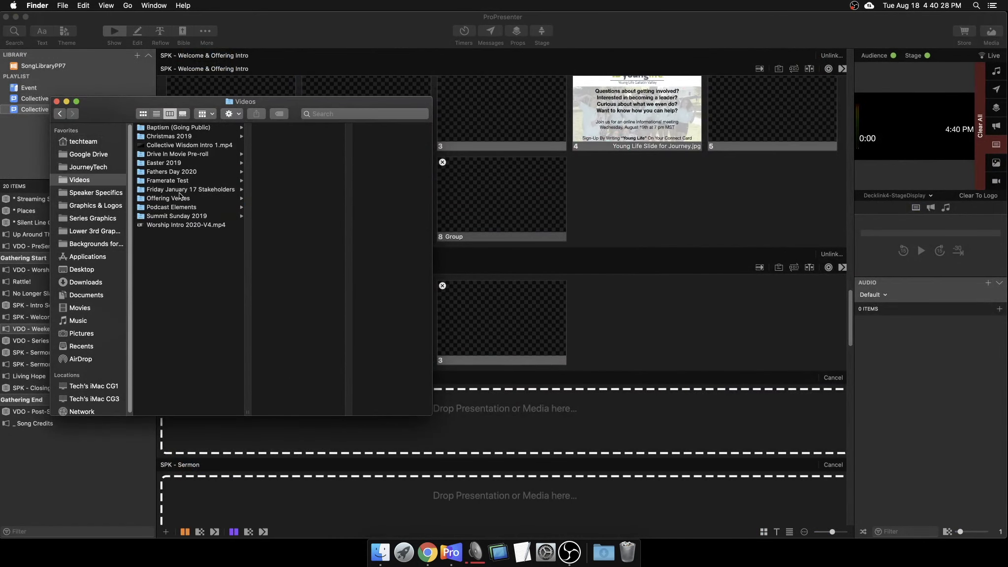
left_click_drag(186, 146, 445, 333)
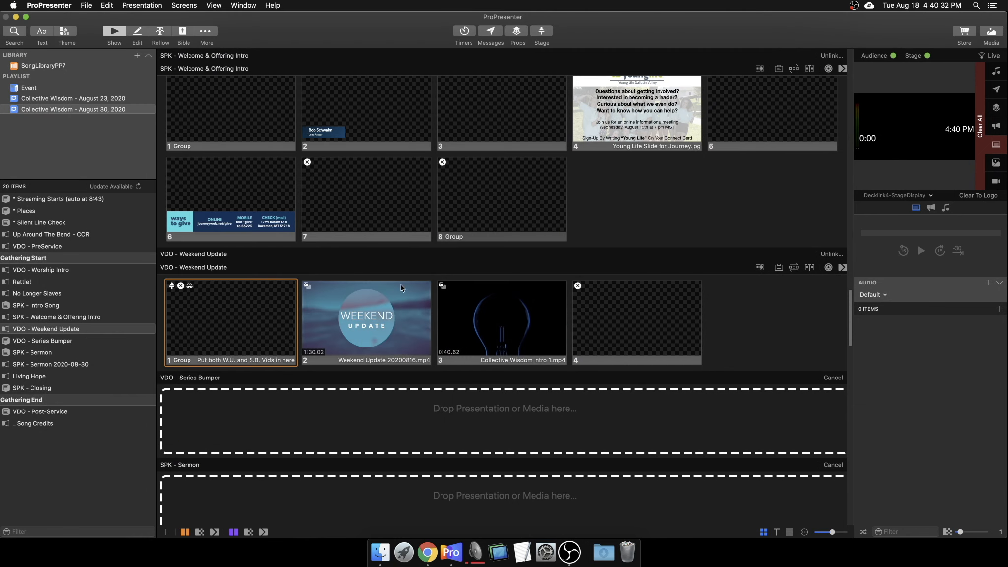
Set a Go to Next timer of 0 seconds on both video slides in VDO - Weekend Update
left_click(389, 356)
left_click(462, 349, "shift")
right_click(371, 298)
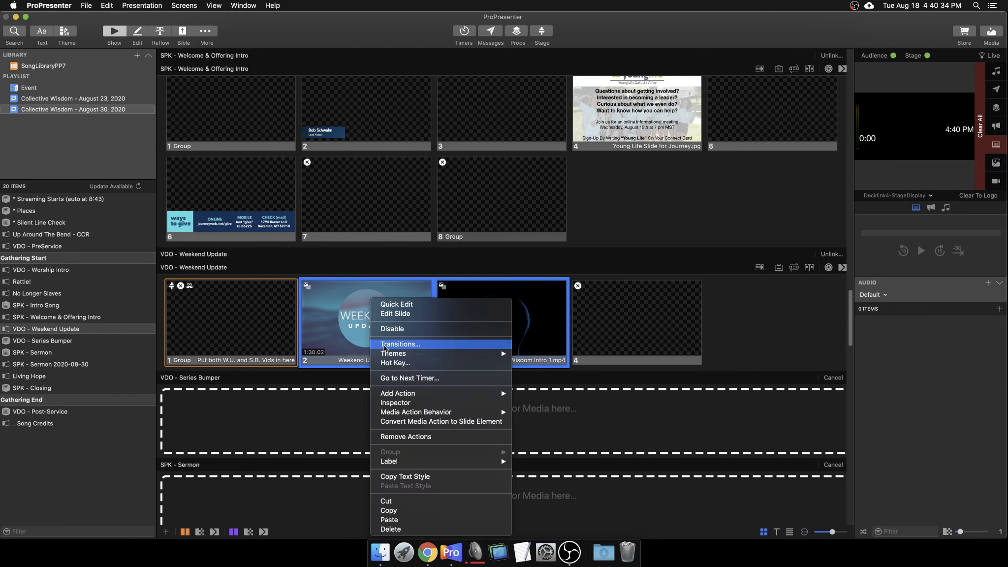
left_click(403, 379)
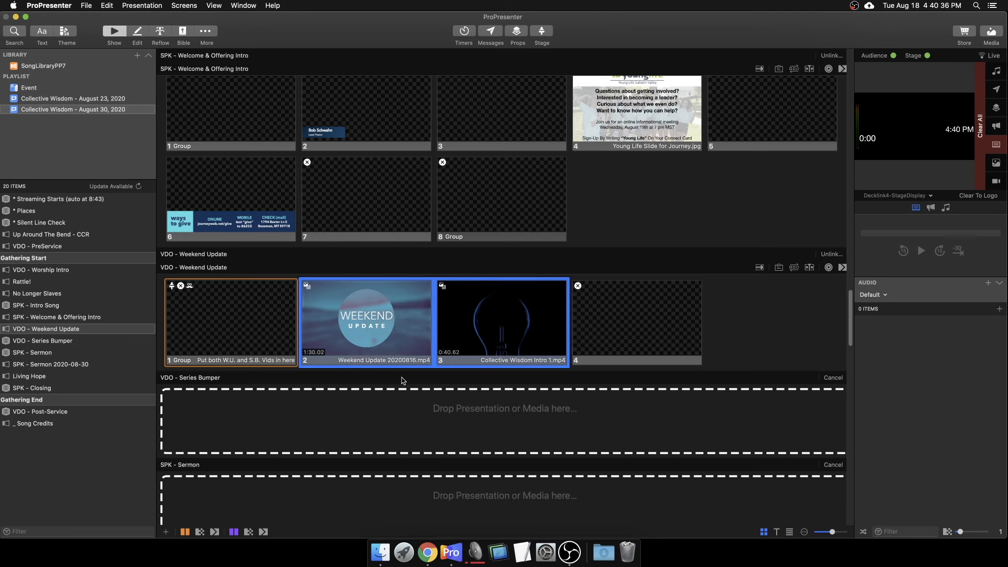
type("0")
key("Return")
Add the Video audience look action to the Weekend Update video slide
left_click(369, 323)
right_click(369, 323)
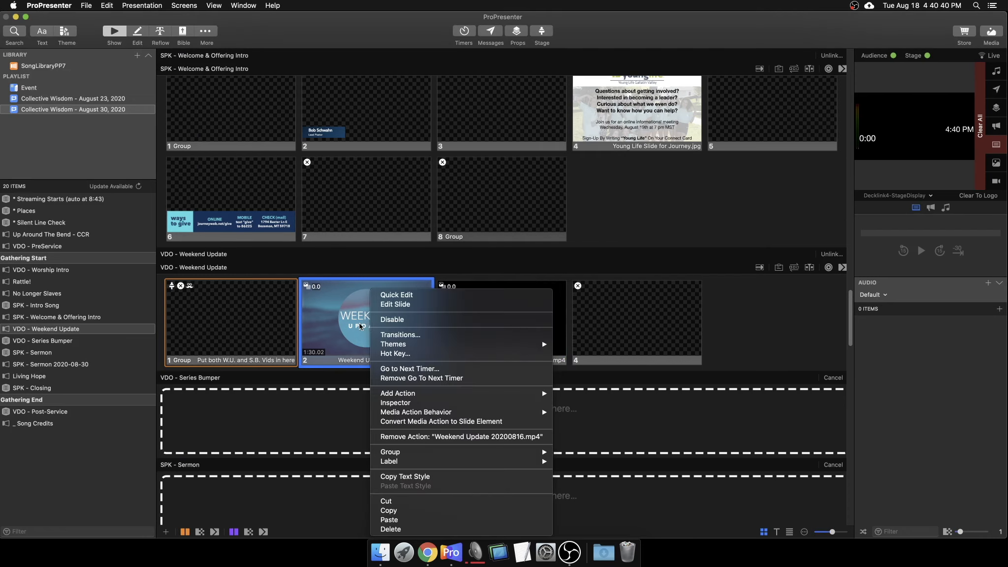
mouse_move(404, 396)
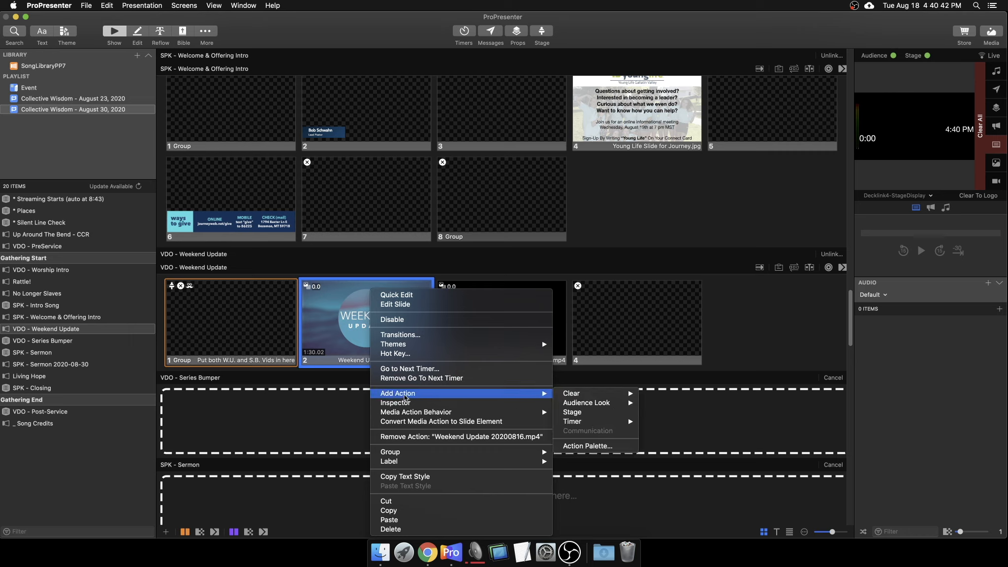
mouse_move(577, 404)
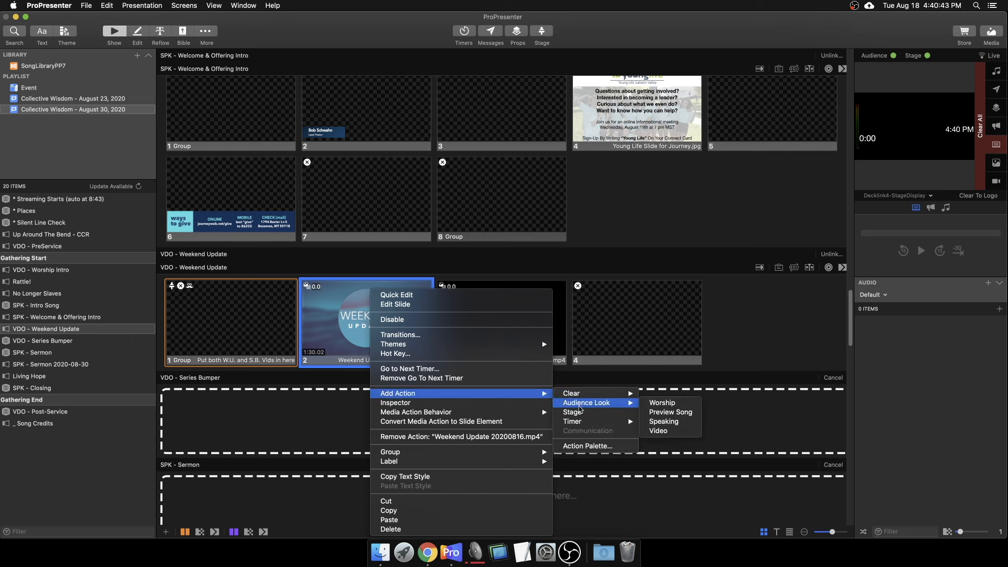
left_click(660, 430)
Add a Stage action to the Weekend Update video slide with the Video w/PCO layout on Decklink4-StageDisplay
right_click(403, 350)
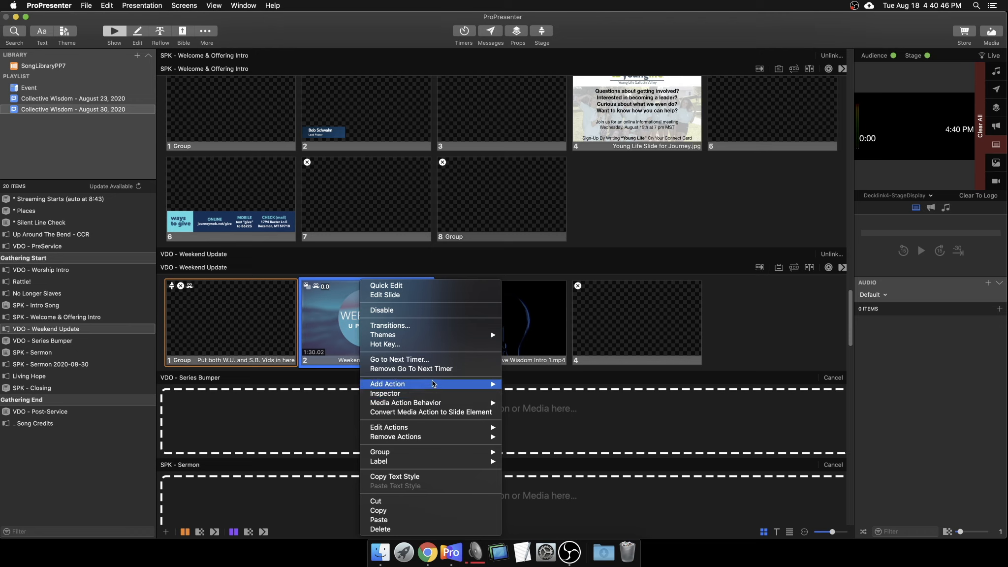
mouse_move(443, 384)
left_click(530, 401)
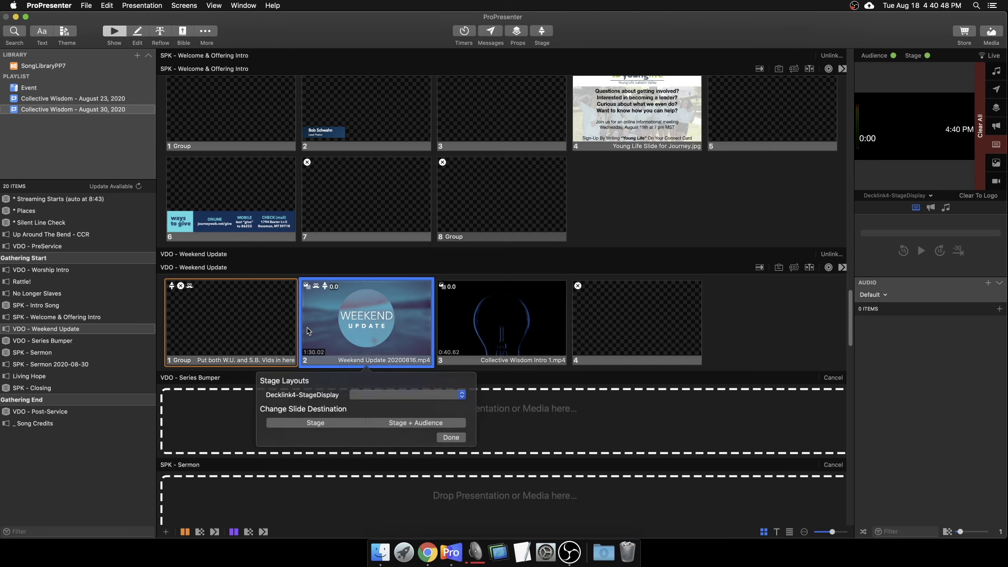
left_click(351, 396)
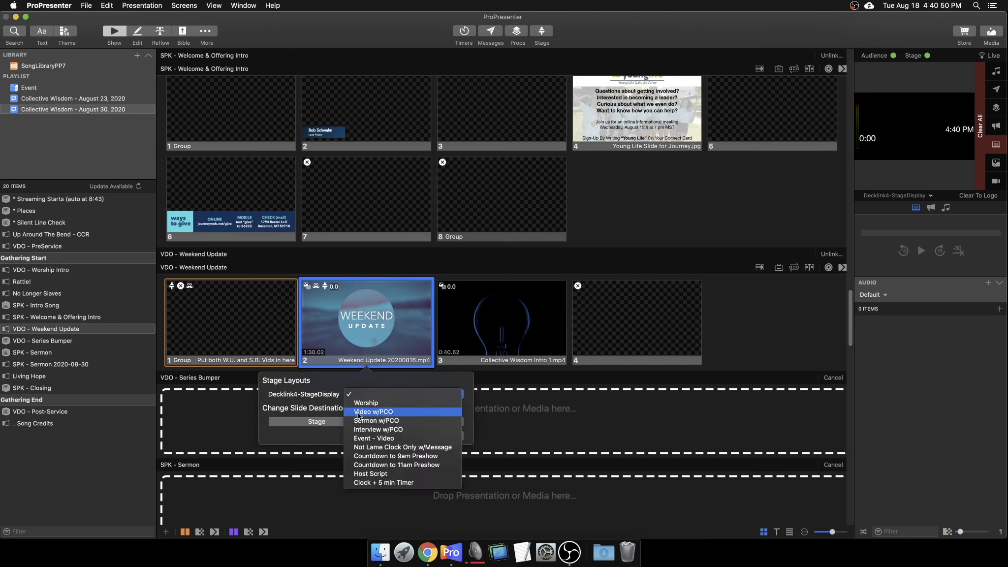
left_click(358, 413)
left_click(453, 435)
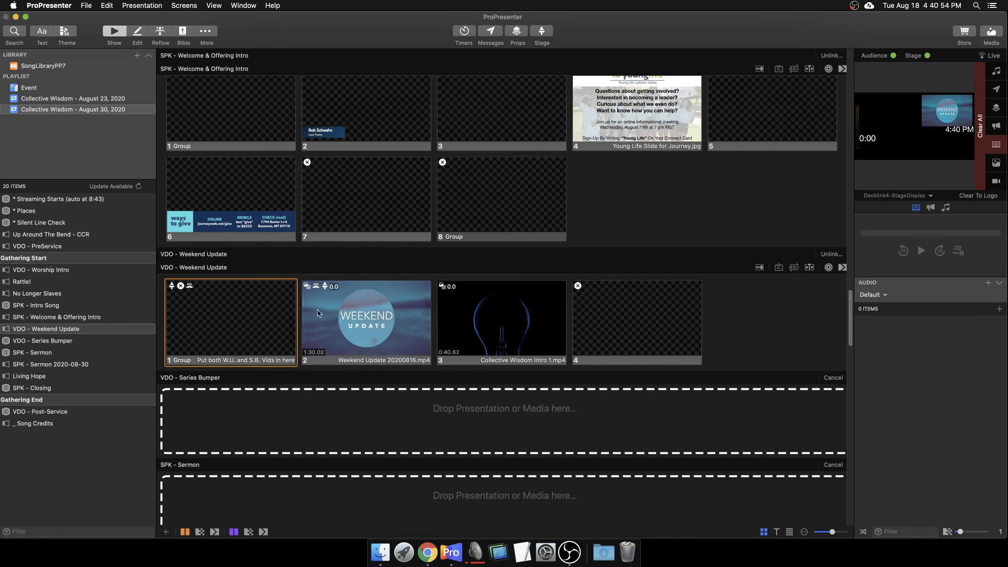
Play the Weekend Update video live, return to its blank first slide, and compare the cues on the earlier playlist videos
left_click(345, 315)
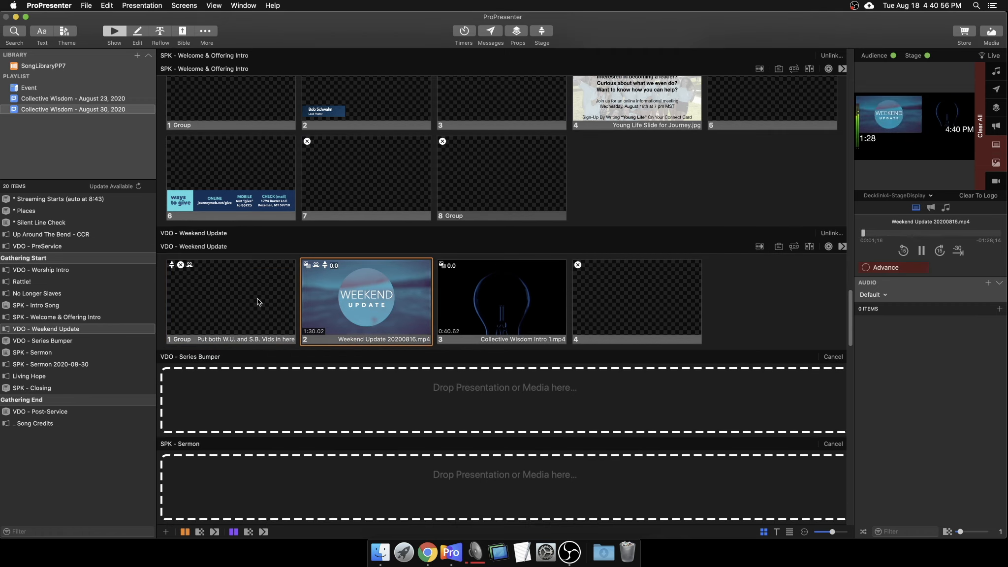
left_click(257, 299)
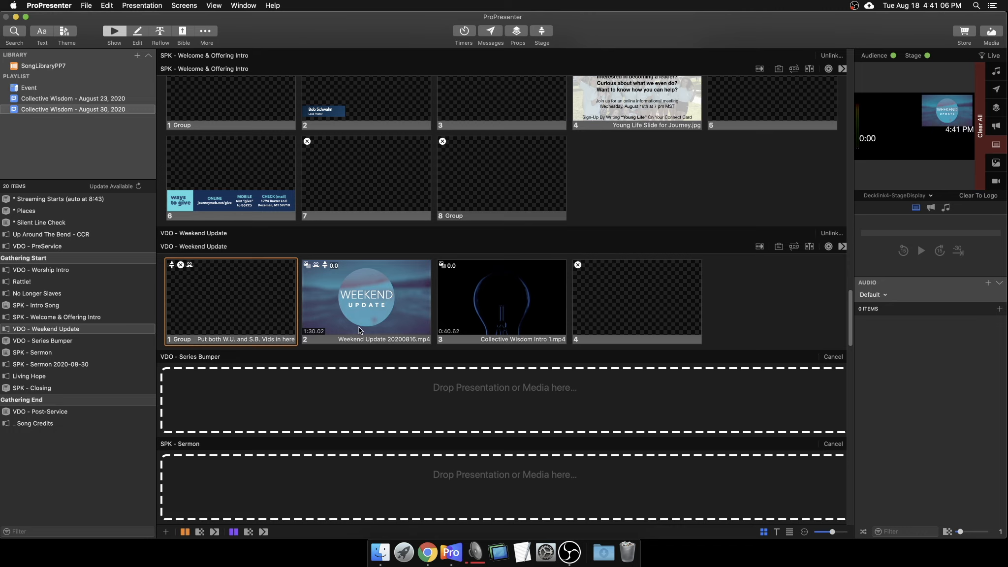
scroll(359, 329, "up", 3)
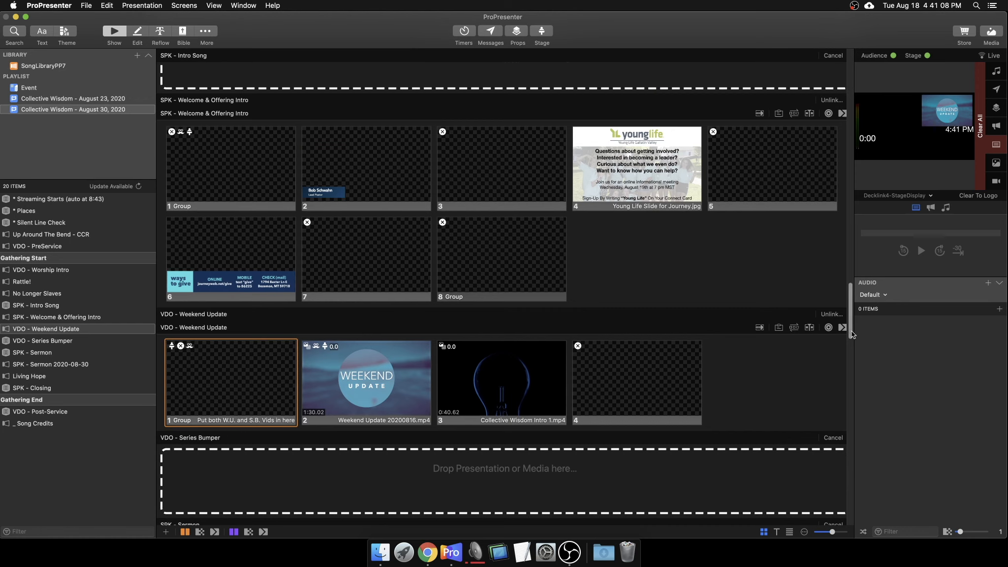
left_click_drag(849, 331, 841, 159)
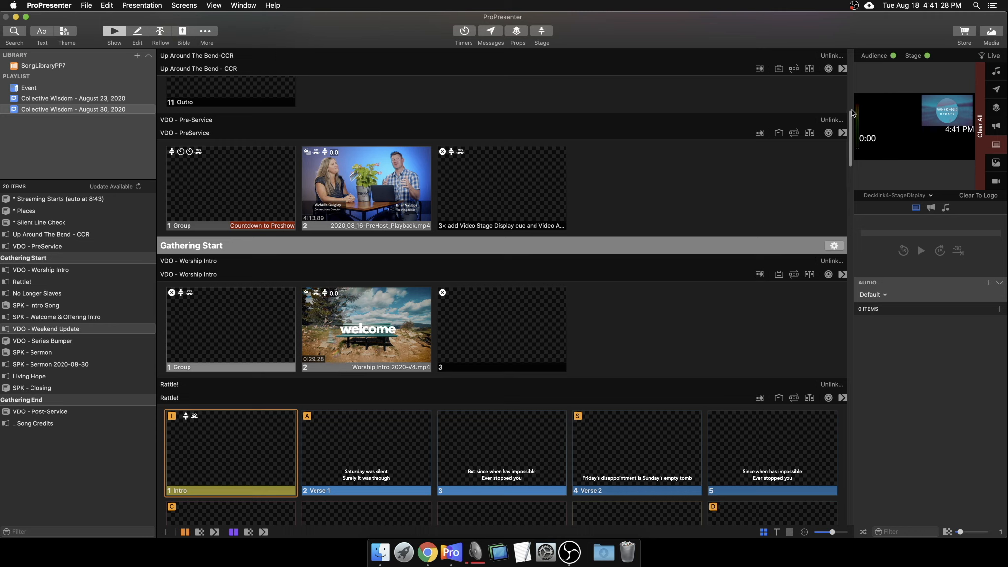
left_click_drag(852, 111, 841, 303)
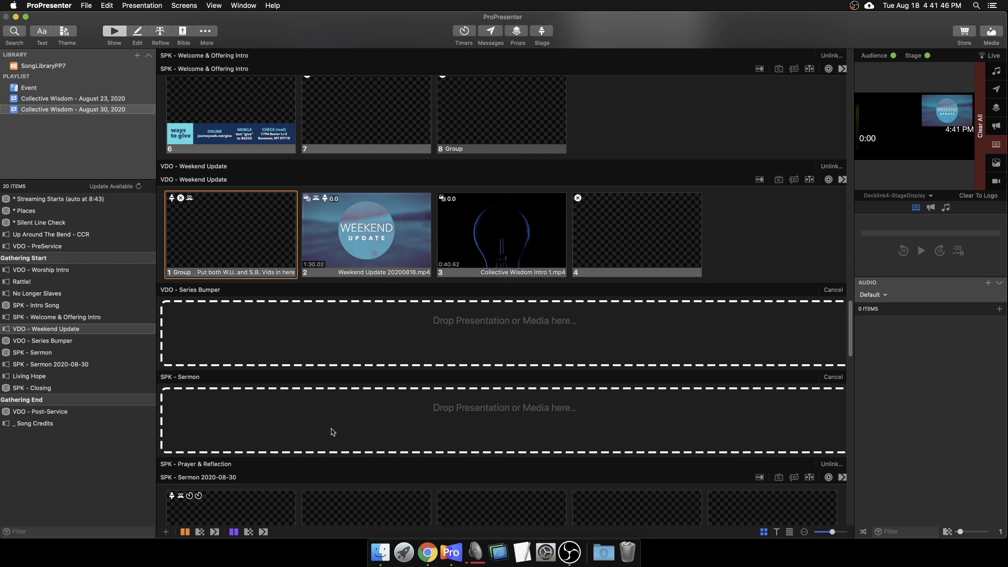
Unlink the presentation from SPK - Prayer & Reflection and link SPK - Sermon 2020-08-30 to the SPK - Sermon item instead
scroll(332, 431, "down", 5)
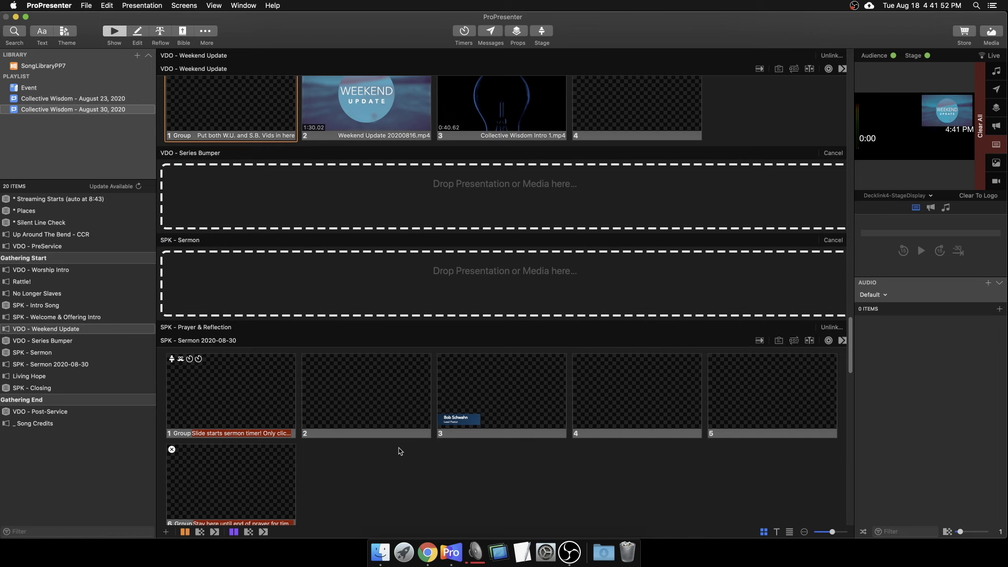
left_click(830, 328)
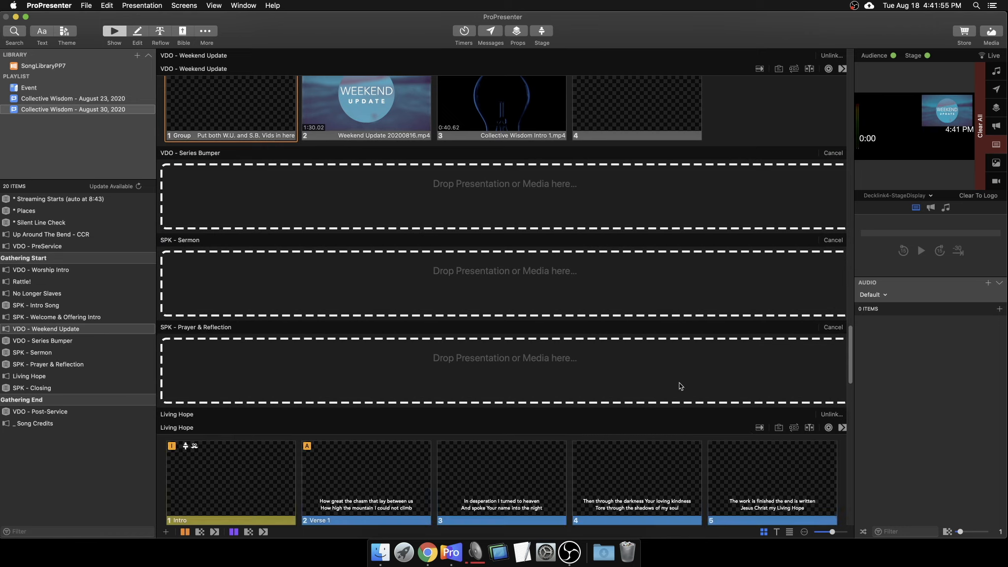
left_click(15, 30)
type("sermon")
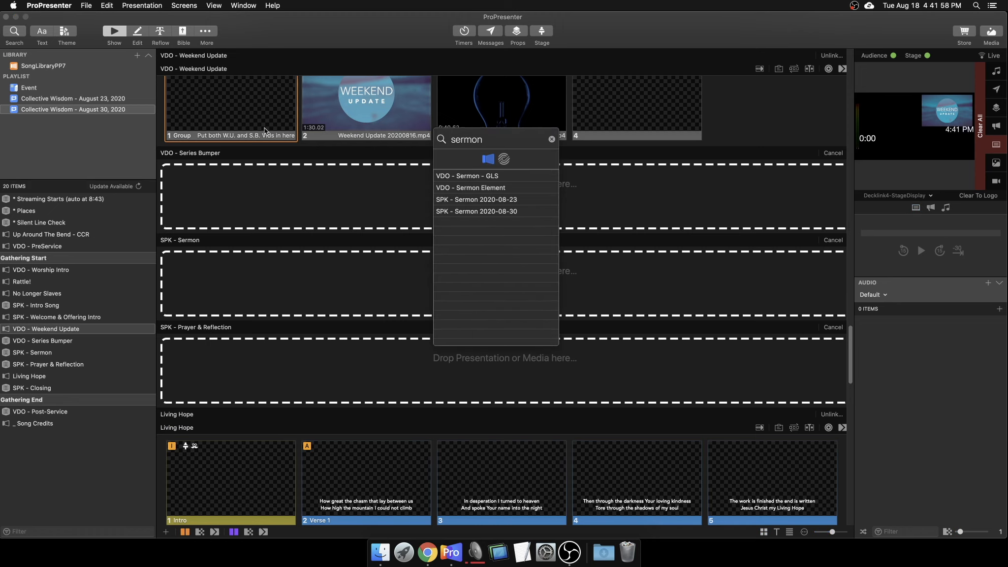
left_click_drag(512, 211, 273, 298)
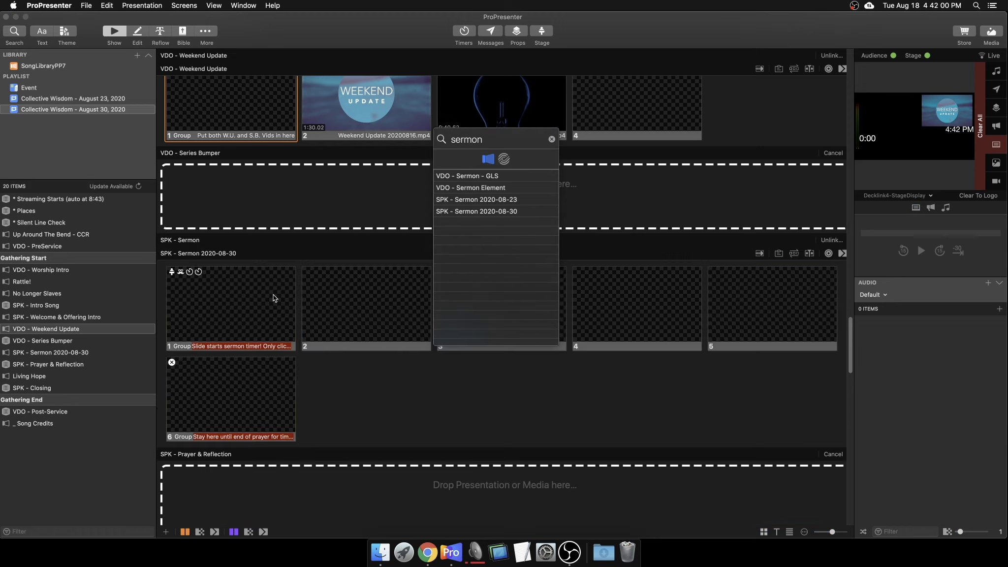
left_click(377, 371)
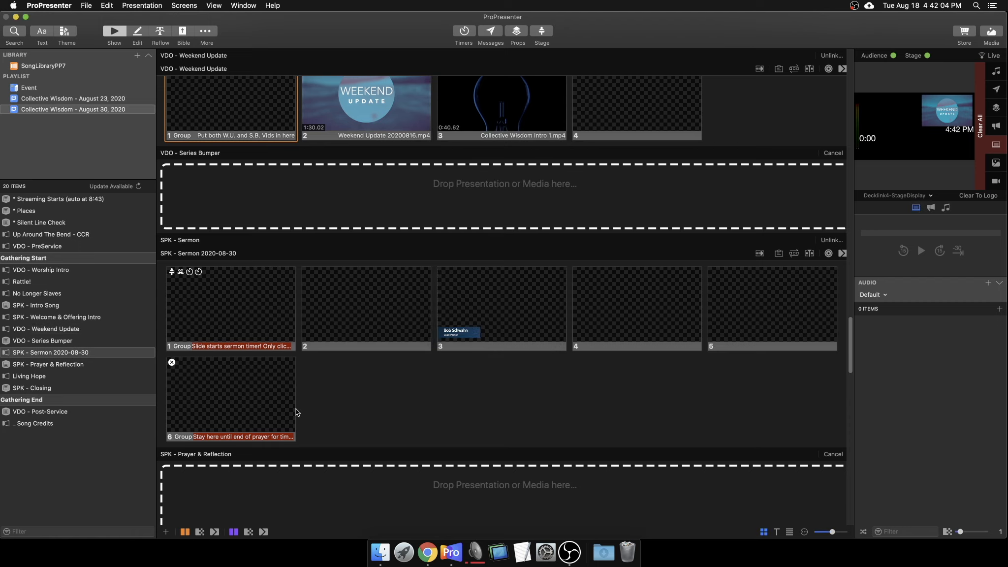
Review the rest of the playlist from the sermon through Living Hope and the closing items to the Song Credits slides
scroll(332, 403, "down", 5)
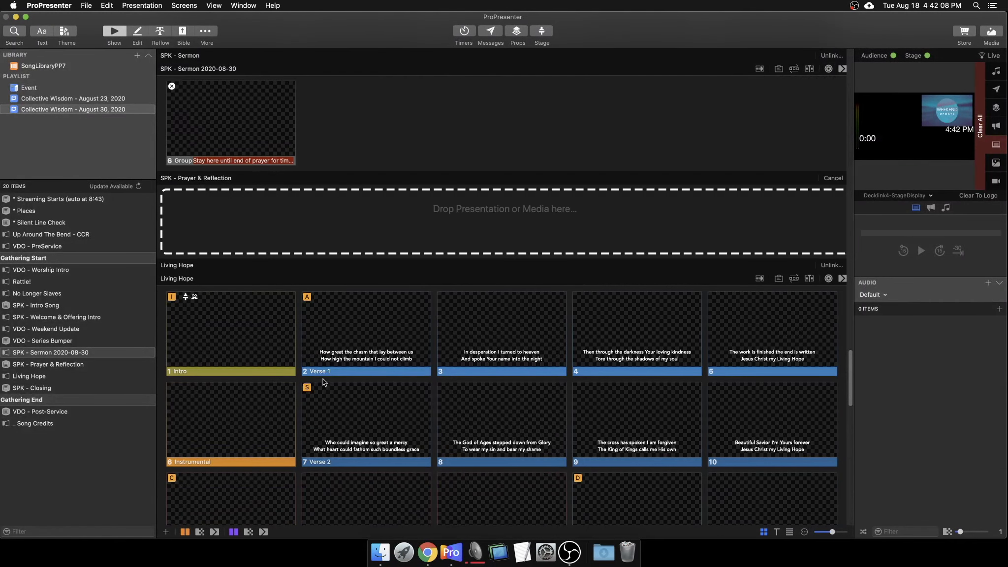
scroll(323, 379, "down", 4)
scroll(334, 427, "down", 10)
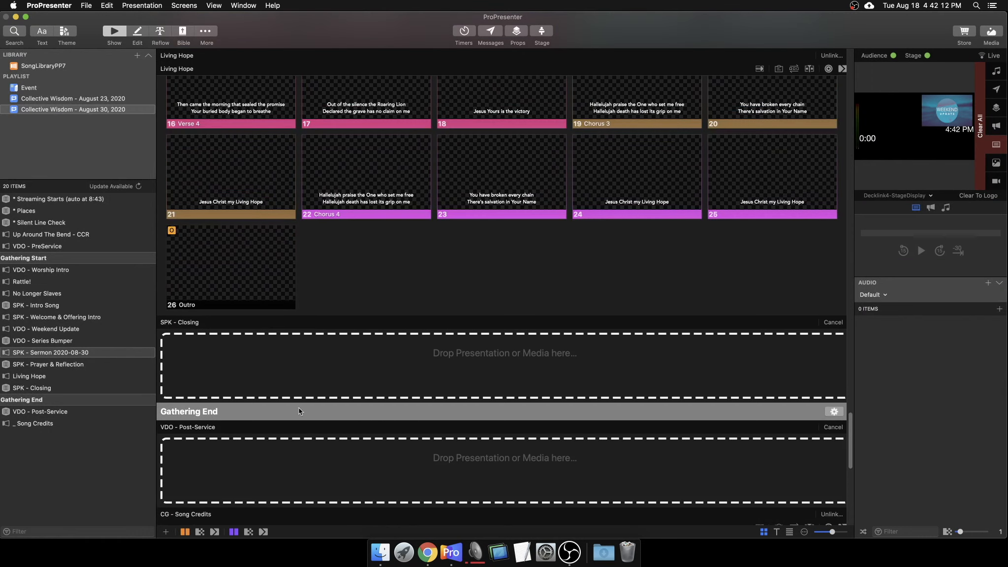
scroll(345, 392, "down", 3)
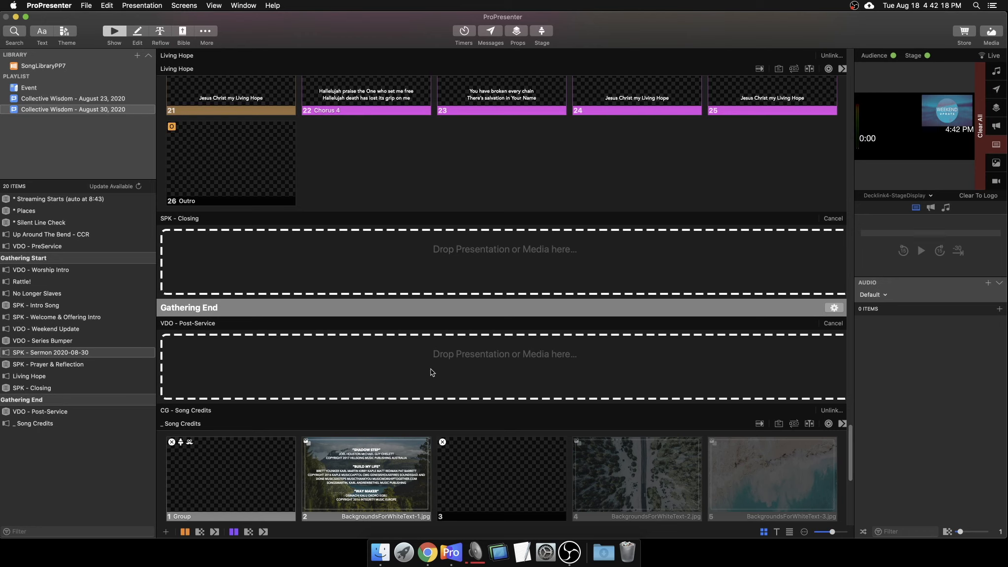
scroll(401, 356, "down", 5)
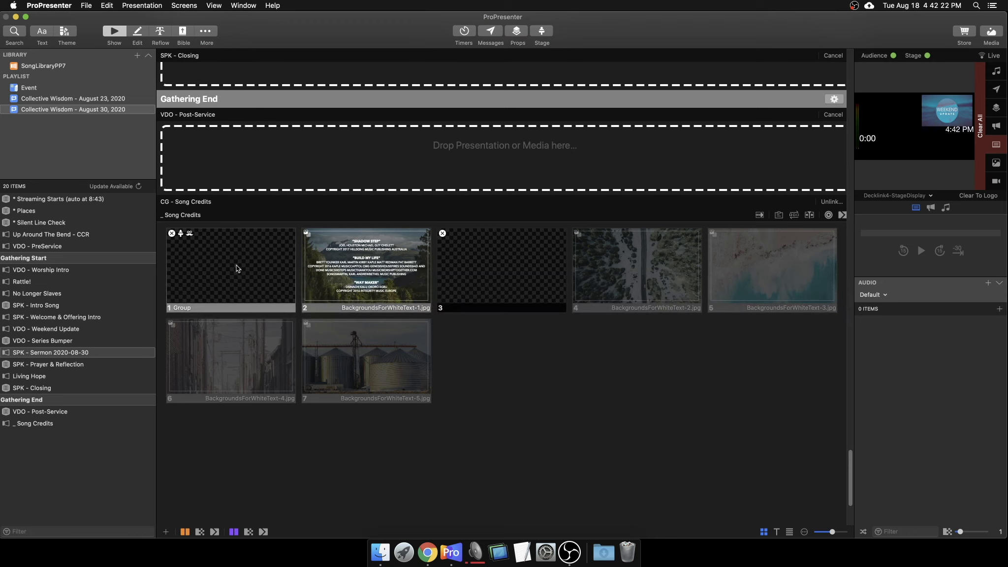
Open the disabled BackgroundsForWhiteText-2.jpg slide of the Song Credits presentation for editing
left_click(505, 358)
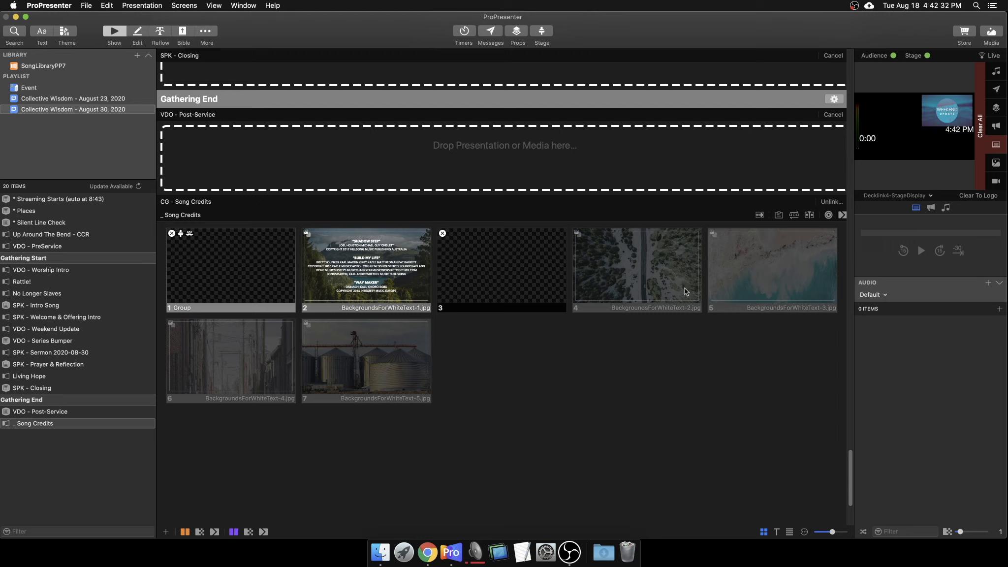
right_click(619, 282)
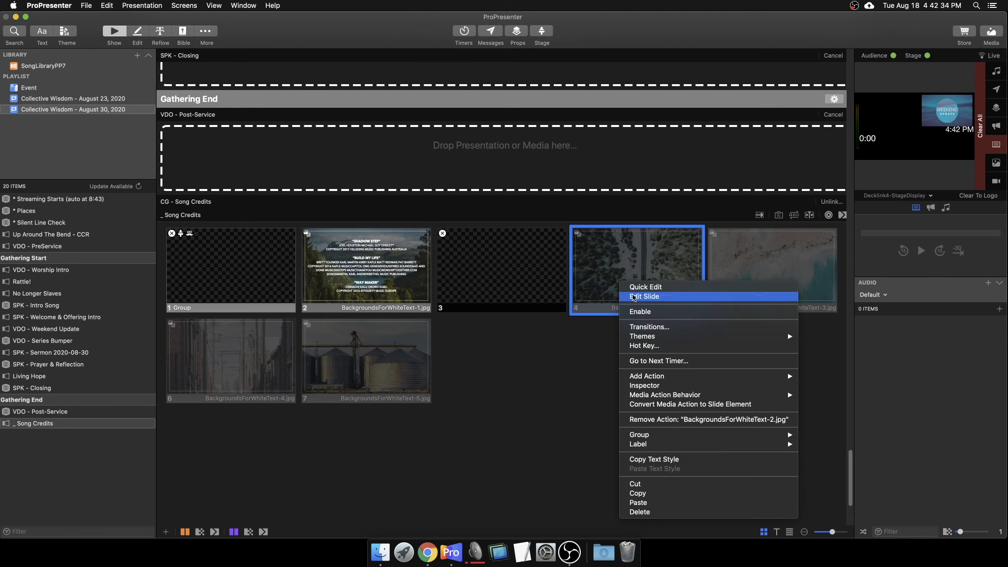
left_click(634, 298)
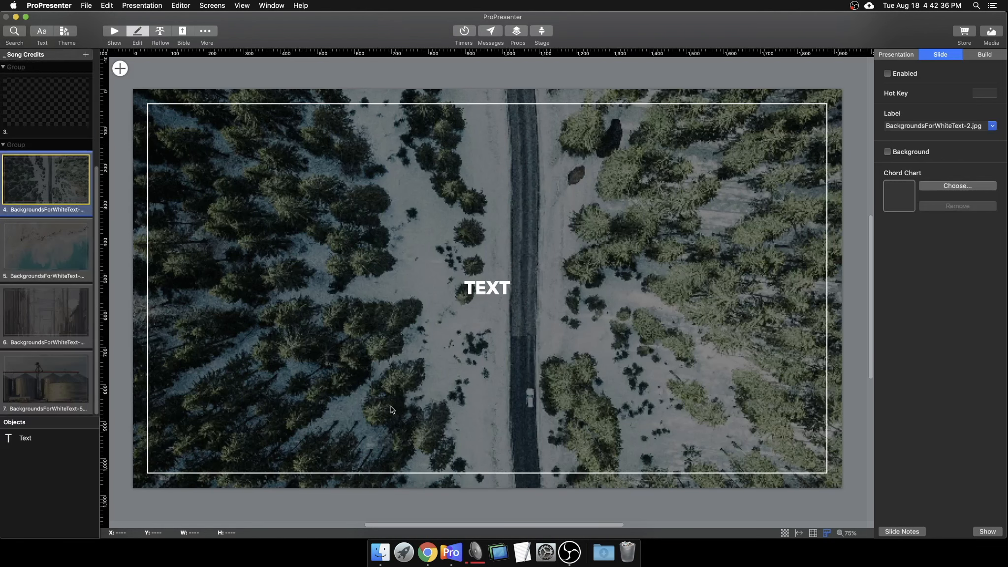
Switch to Chrome and copy all three song credits under 8/30/20 from the Song Credits For August 2020 document
left_click(428, 552)
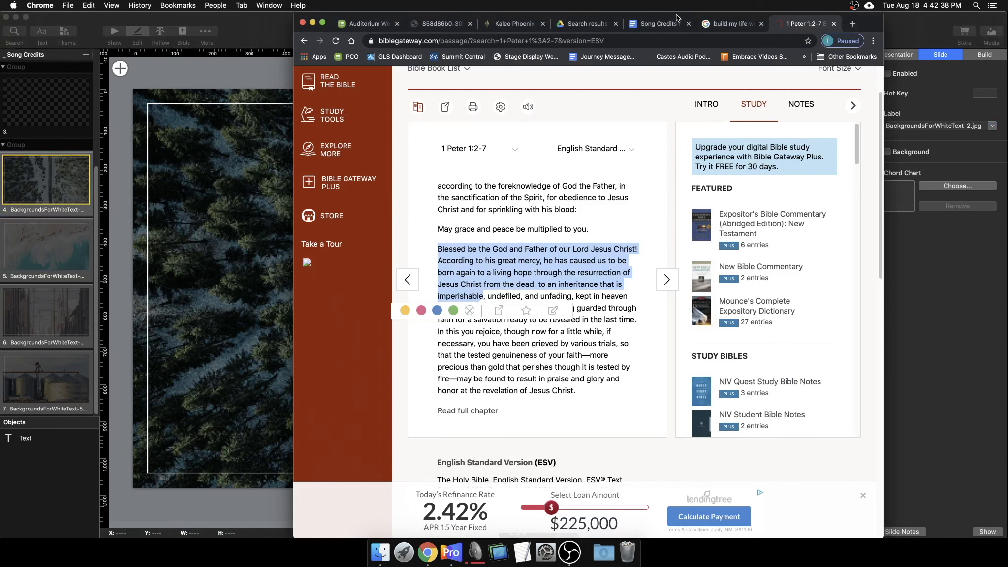
left_click(719, 25)
left_click(671, 24)
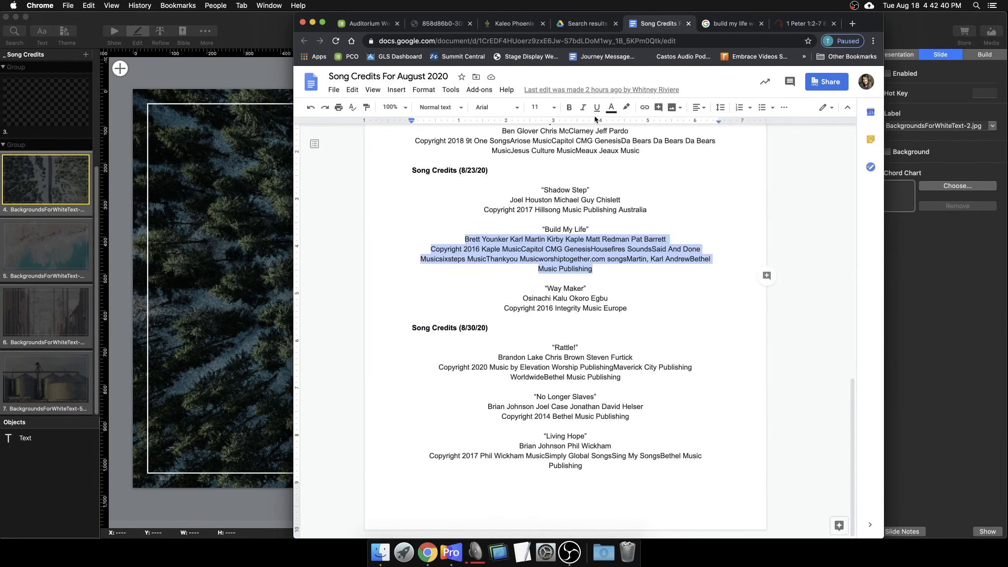
left_click_drag(544, 344, 635, 468)
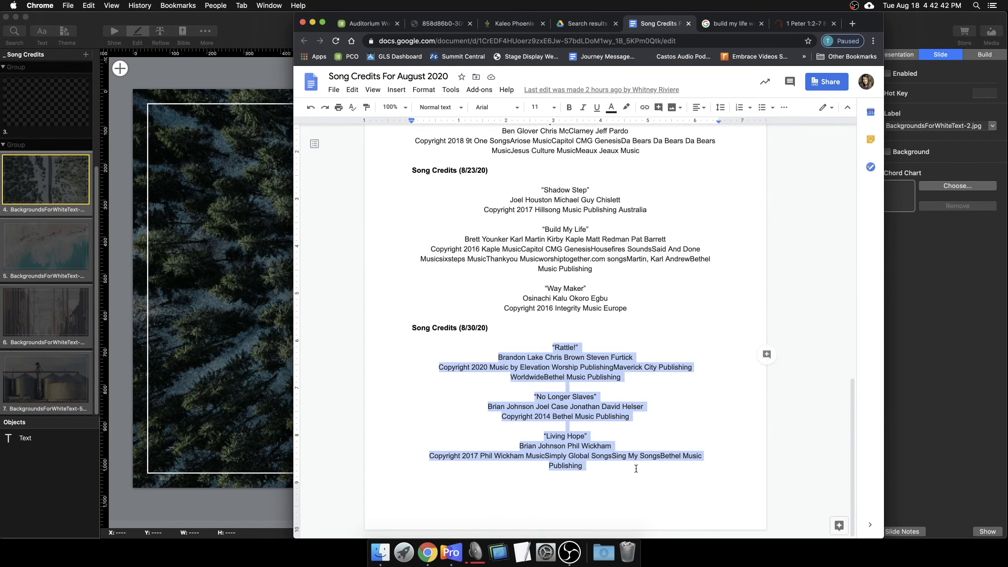
key("super+c")
Return to ProPresenter and replace the slide's placeholder text with the copied song credits
left_click(199, 325)
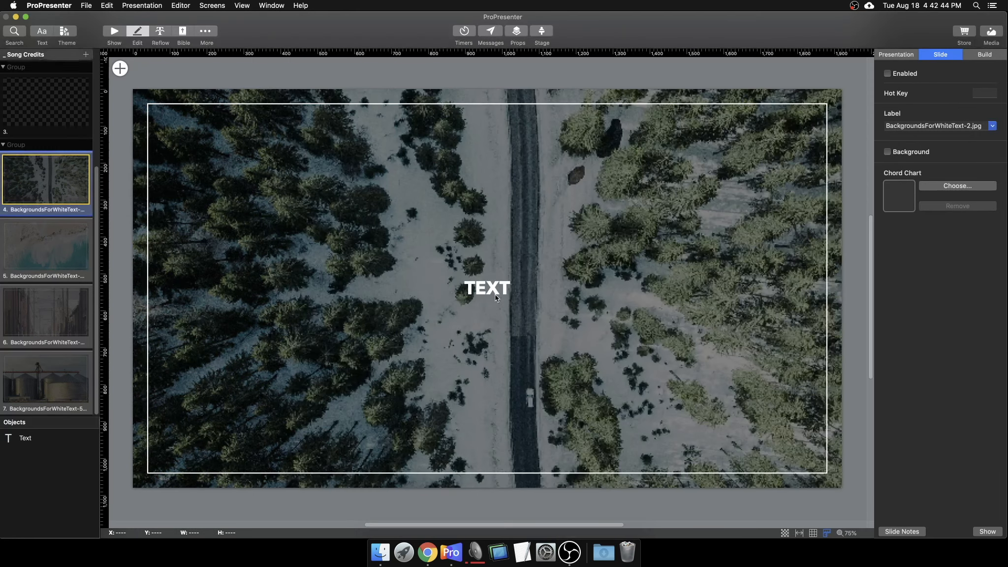
double_click(495, 295)
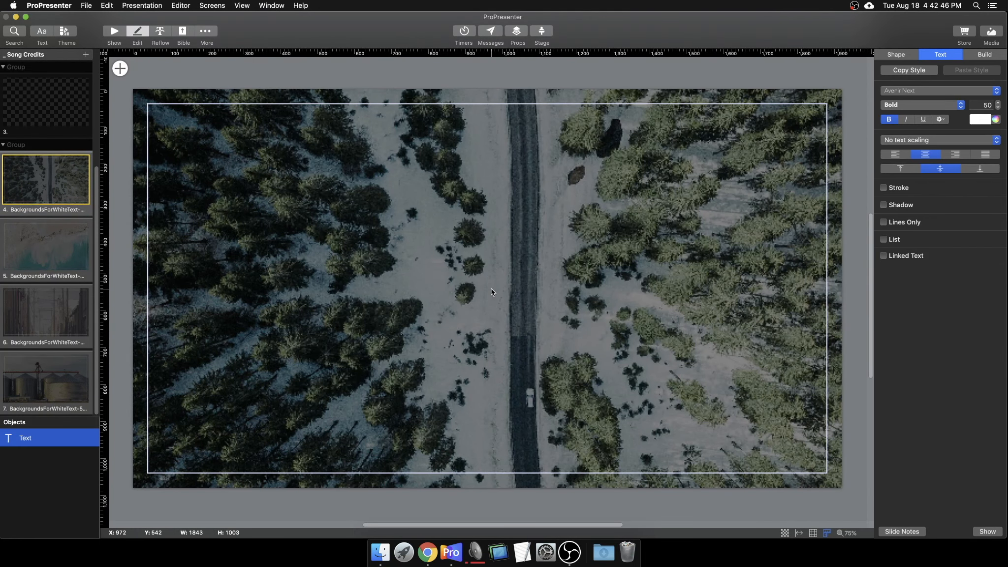
key("super+v")
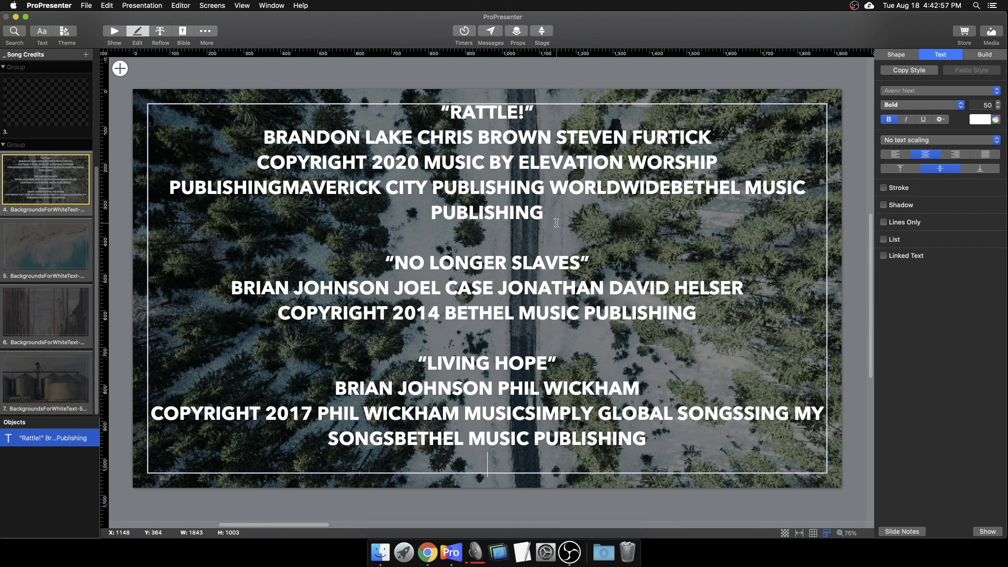
left_click_drag(561, 219, 229, 129)
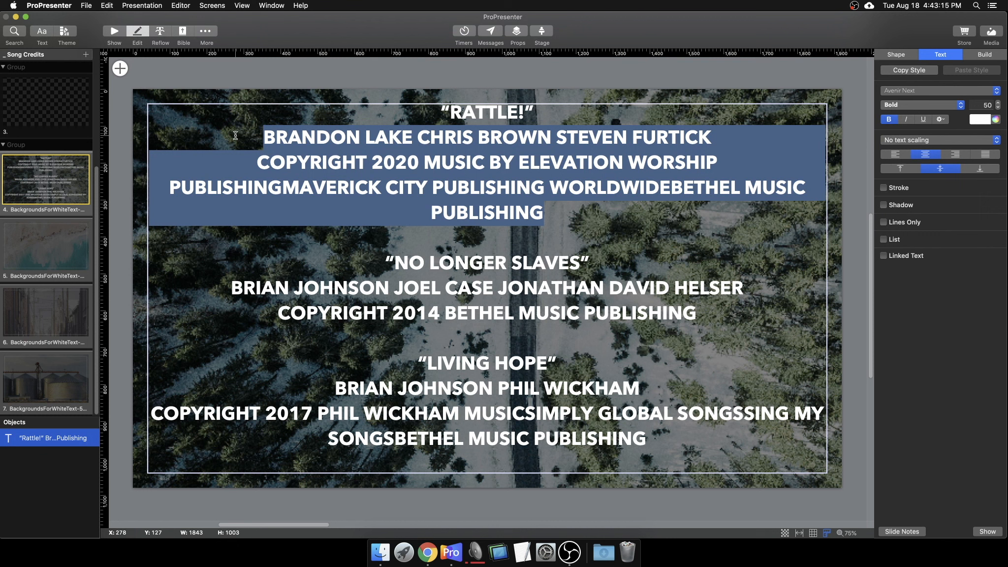
left_click(488, 108)
double_click(489, 111)
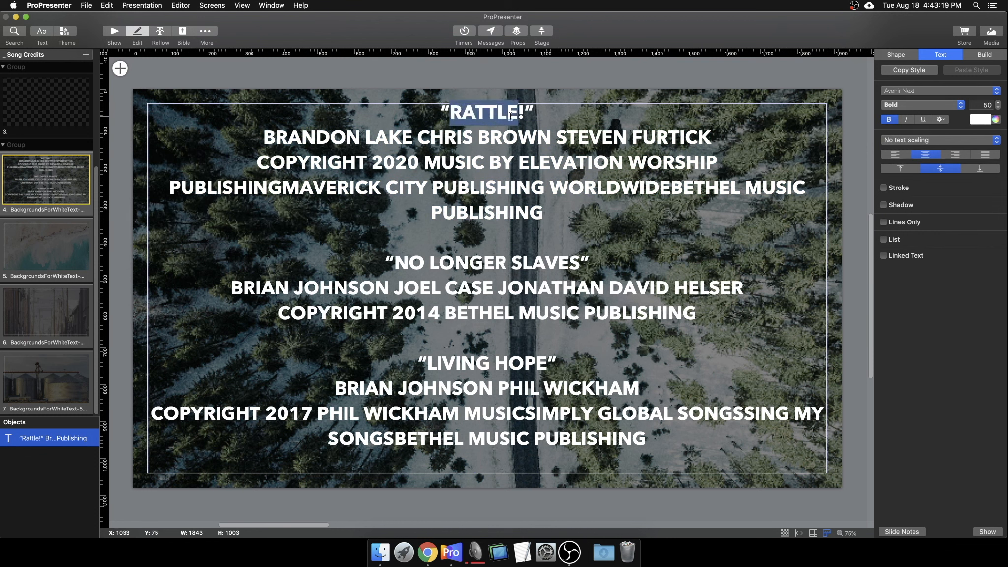
left_click_drag(438, 112, 534, 112)
left_click_drag(554, 217, 264, 146)
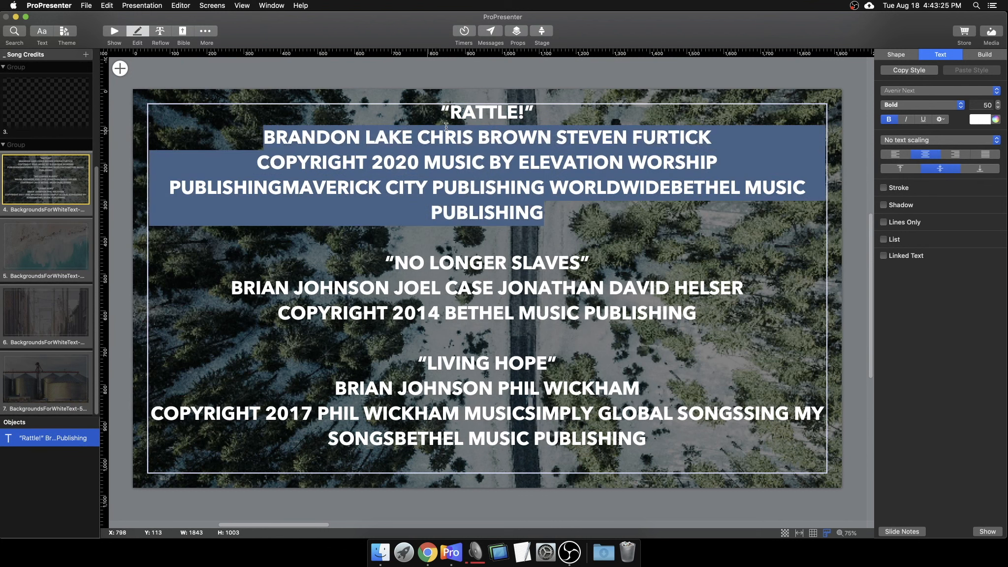
left_click_drag(416, 113, 551, 110)
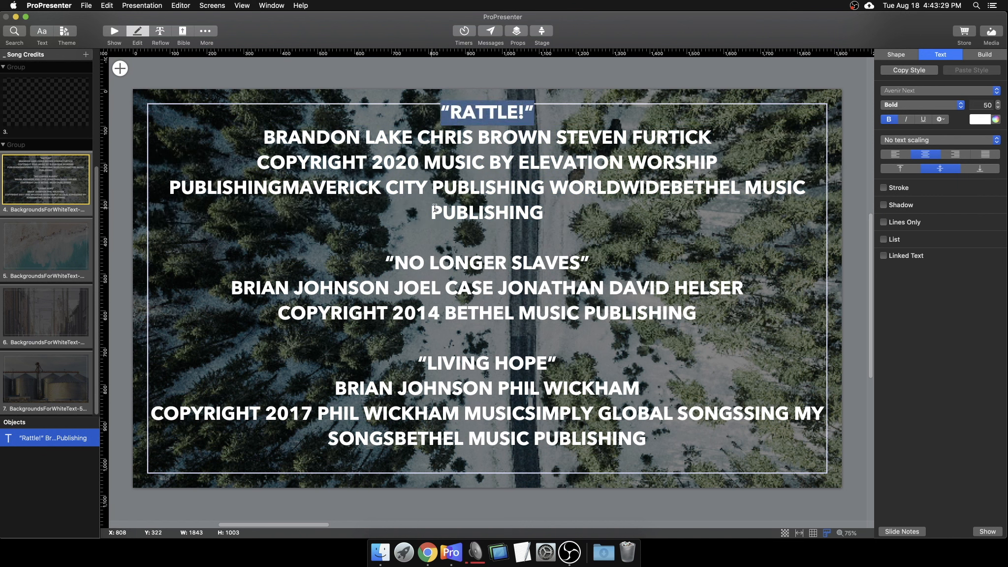
Set the writer and copyright lines under the "Rattle!" title to font size 42
left_click_drag(545, 216, 244, 127)
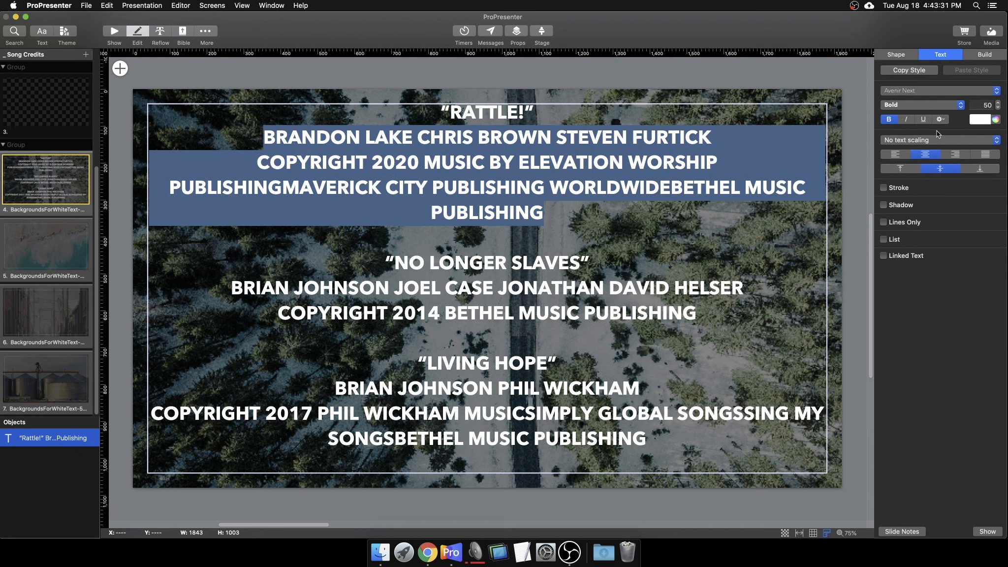
left_click(984, 105)
type("4")
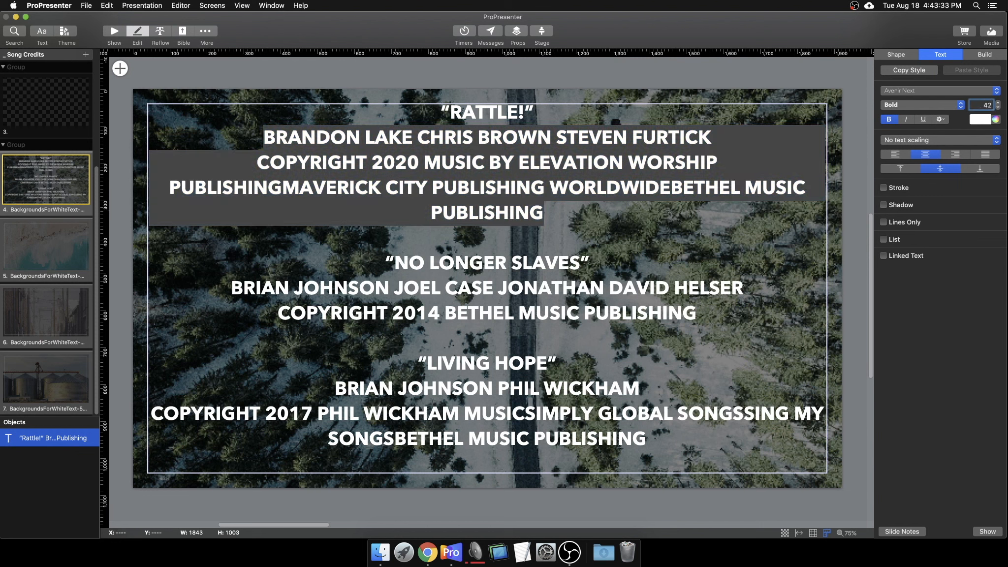
type("2")
key("Return")
left_click(476, 212)
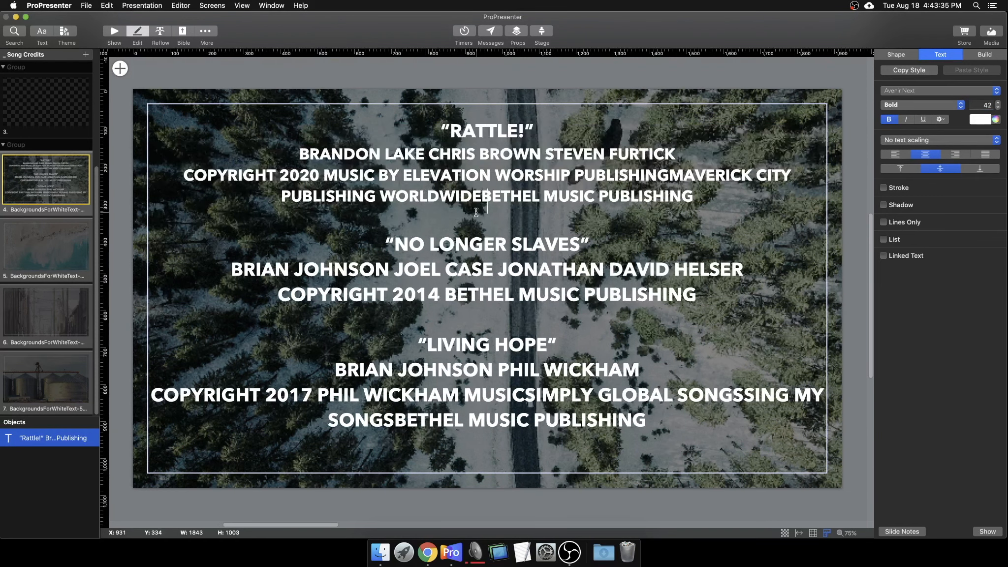
Set the writer and copyright lines under the "No Longer Slaves" title to font size 42
left_click_drag(714, 280, 215, 253)
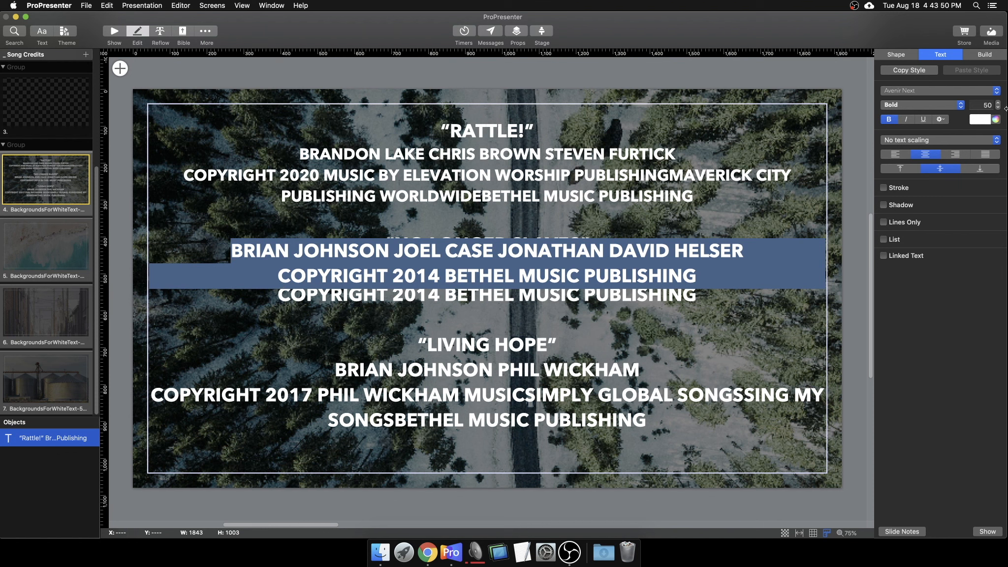
left_click(984, 104)
type("42")
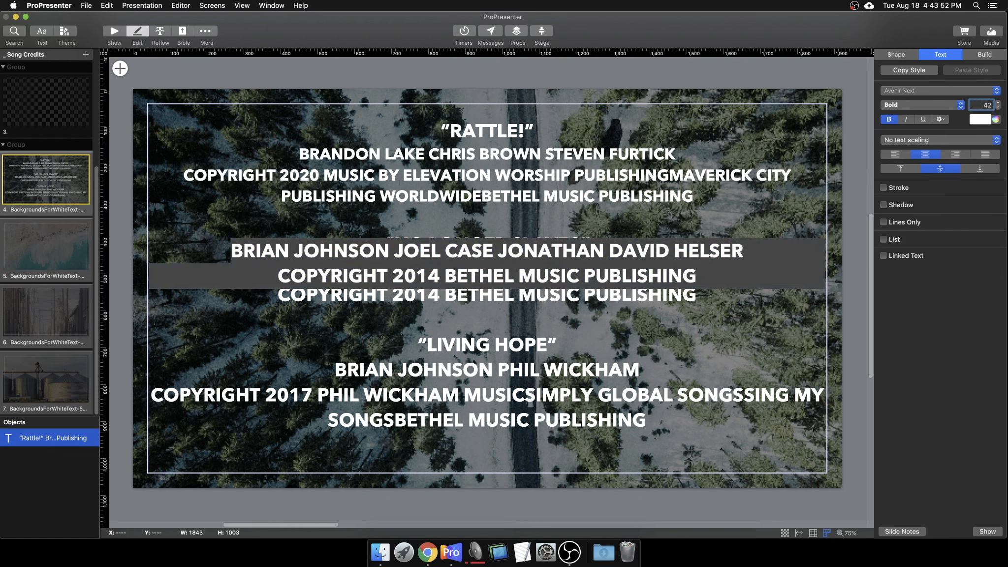
key("Return")
left_click(857, 222)
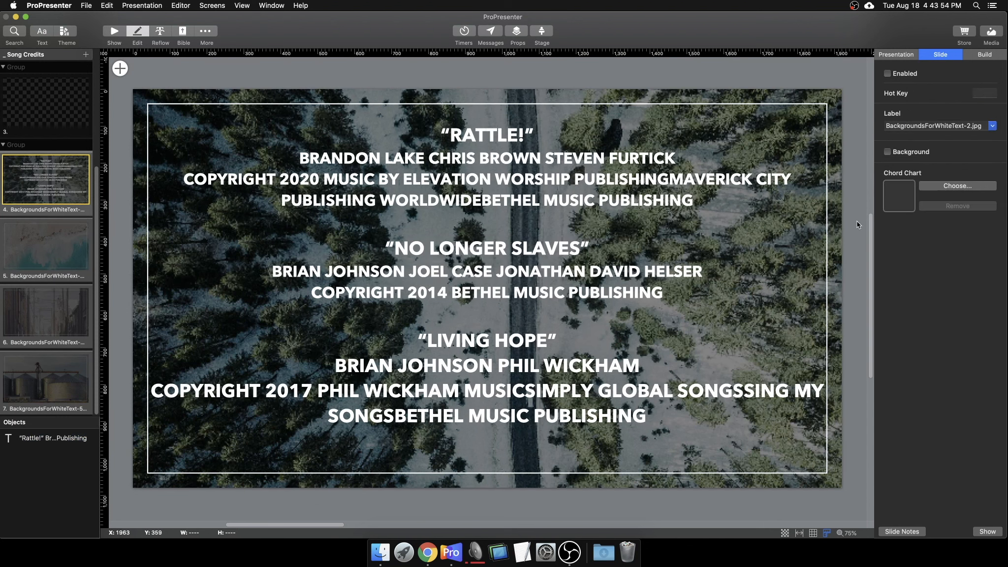
Set the writer and copyright lines under the "Living Hope" title to font size 42
left_click(458, 398)
left_click(325, 368)
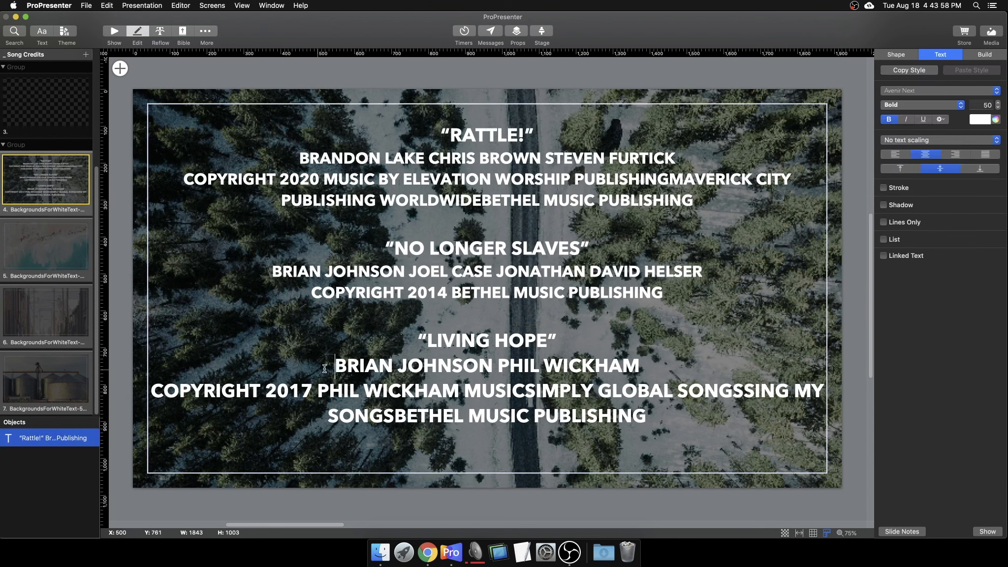
left_click_drag(325, 368, 645, 418)
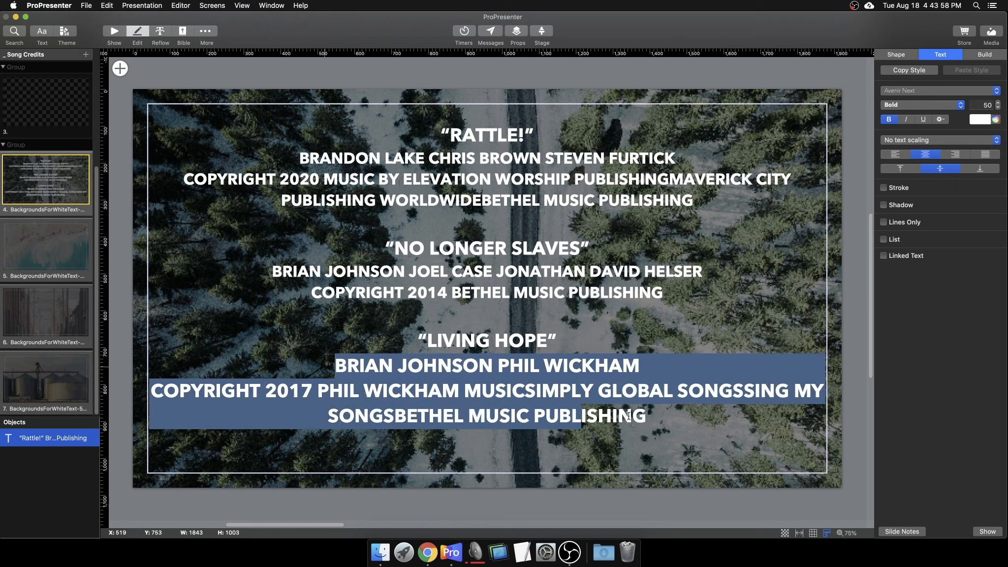
left_click(982, 105)
type("42")
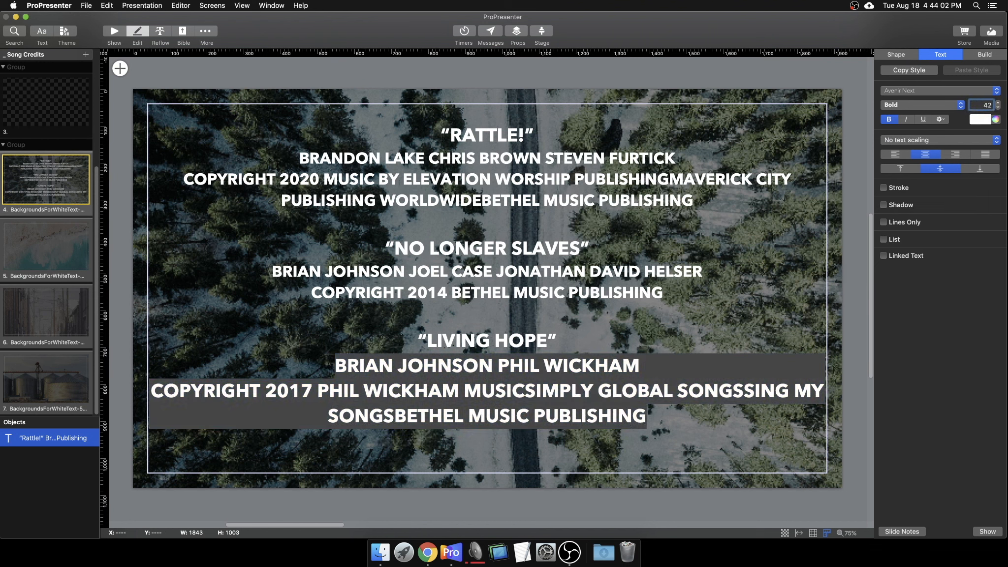
key("Return")
left_click(525, 345)
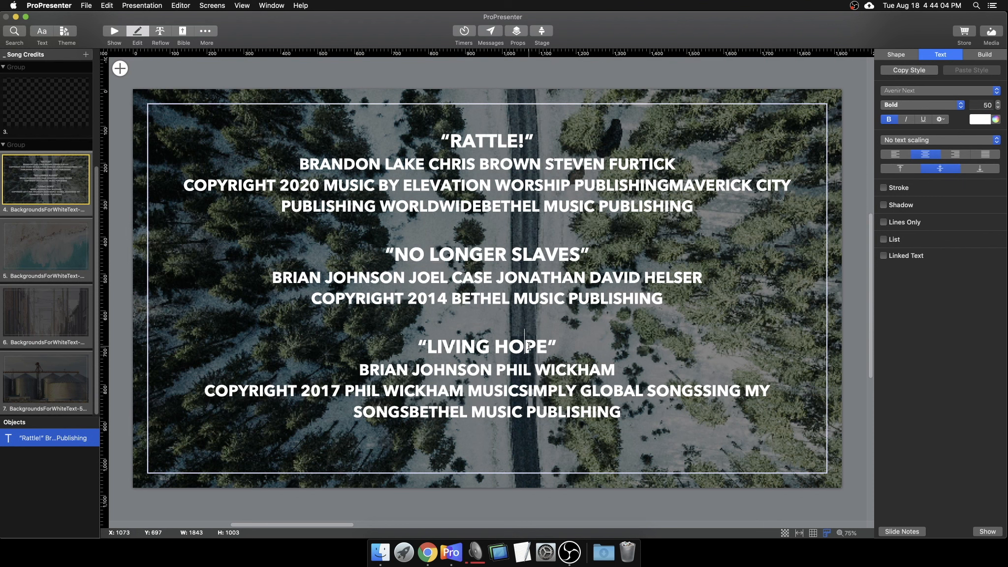
Change the font weight of the "Living Hope" writer and copyright lines to Medium
left_click(555, 389)
double_click(553, 391)
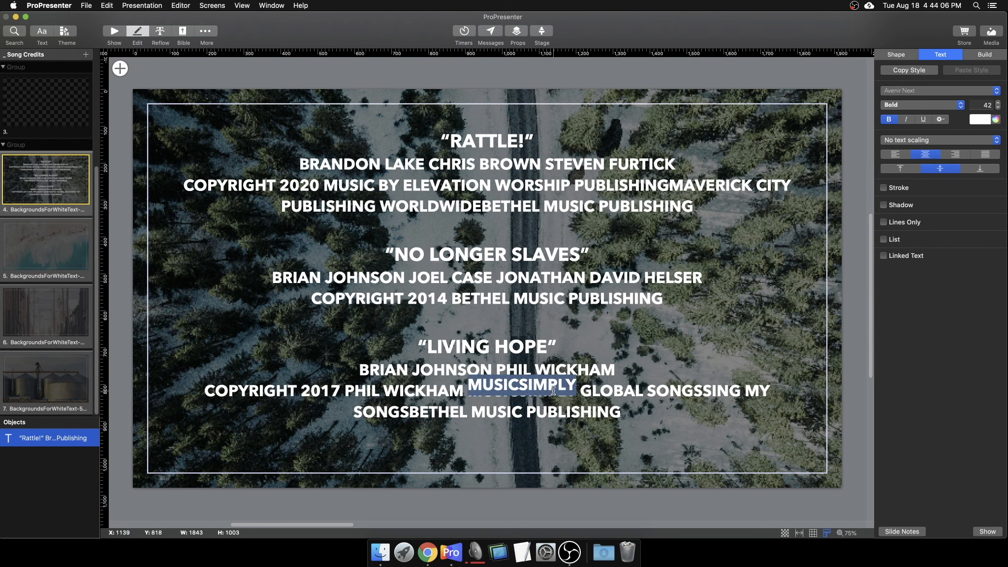
left_click(845, 414)
double_click(627, 417)
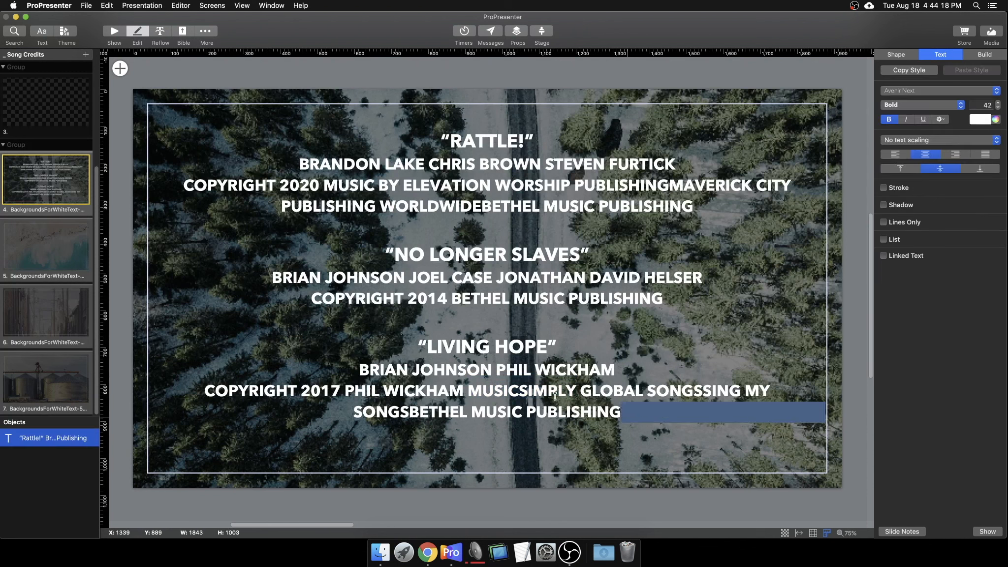
left_click_drag(627, 418, 346, 363)
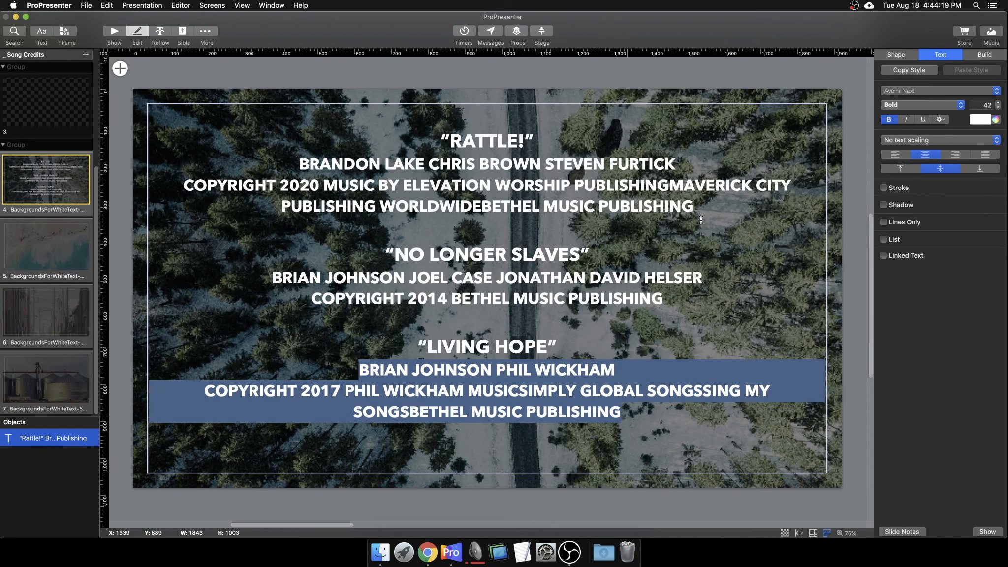
left_click(927, 105)
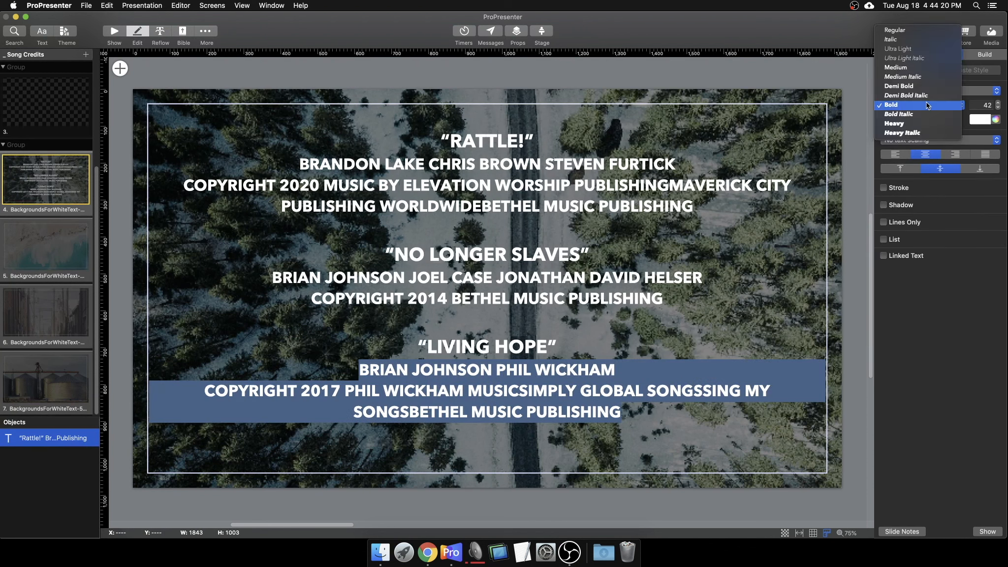
left_click(922, 69)
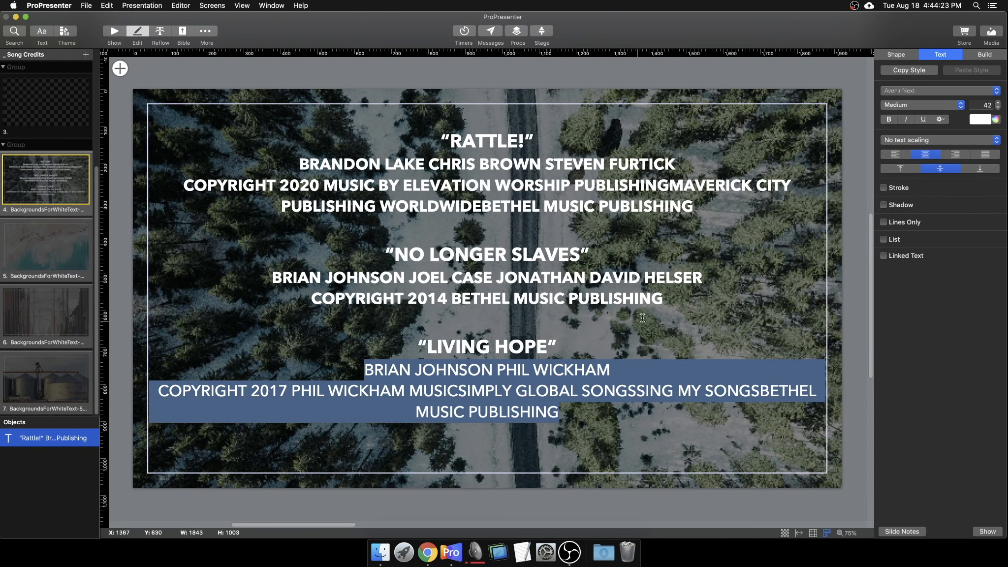
Change the font weight of the "No Longer Slaves" writer and copyright lines to Medium
left_click(664, 299)
left_click_drag(664, 298, 272, 277)
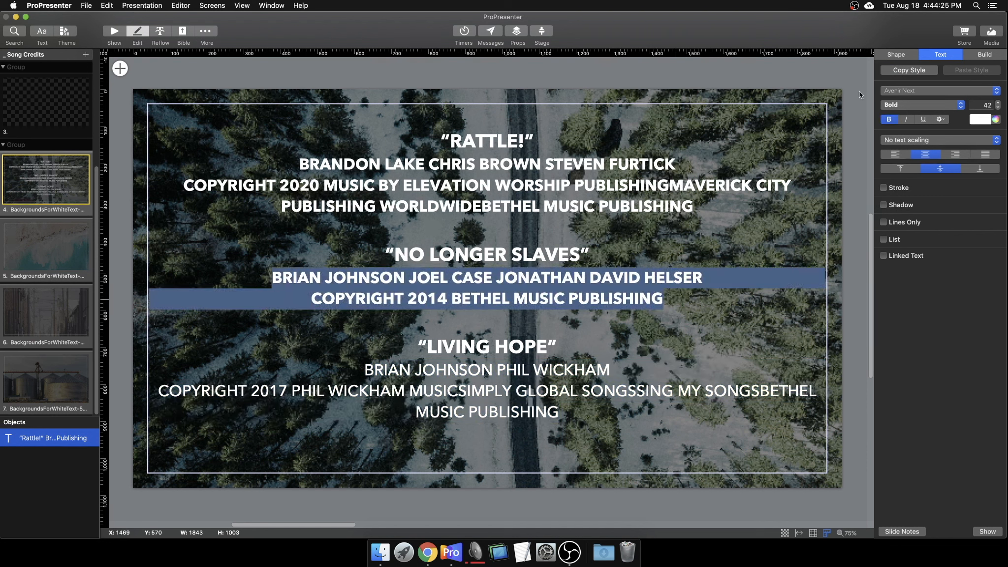
left_click(899, 105)
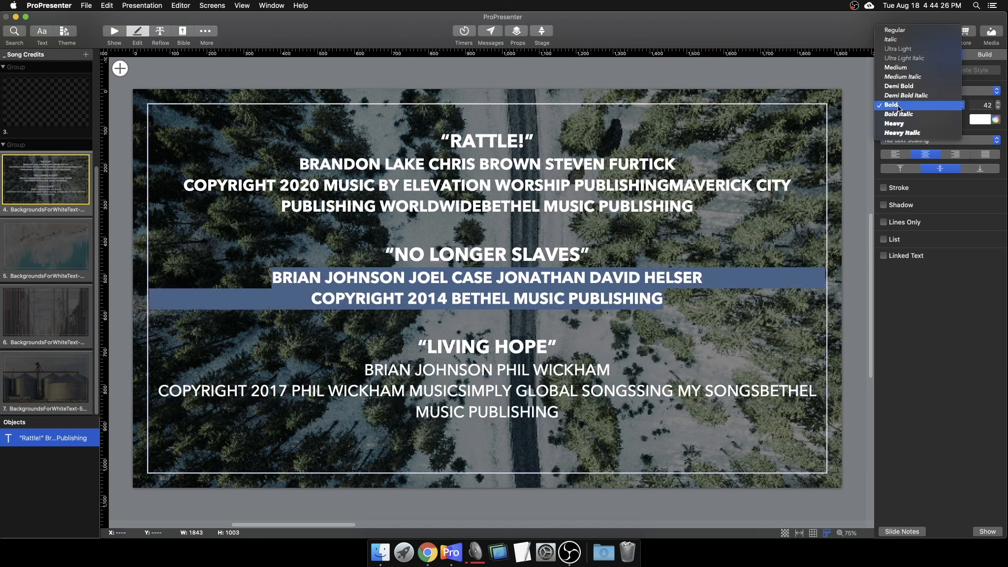
left_click(912, 68)
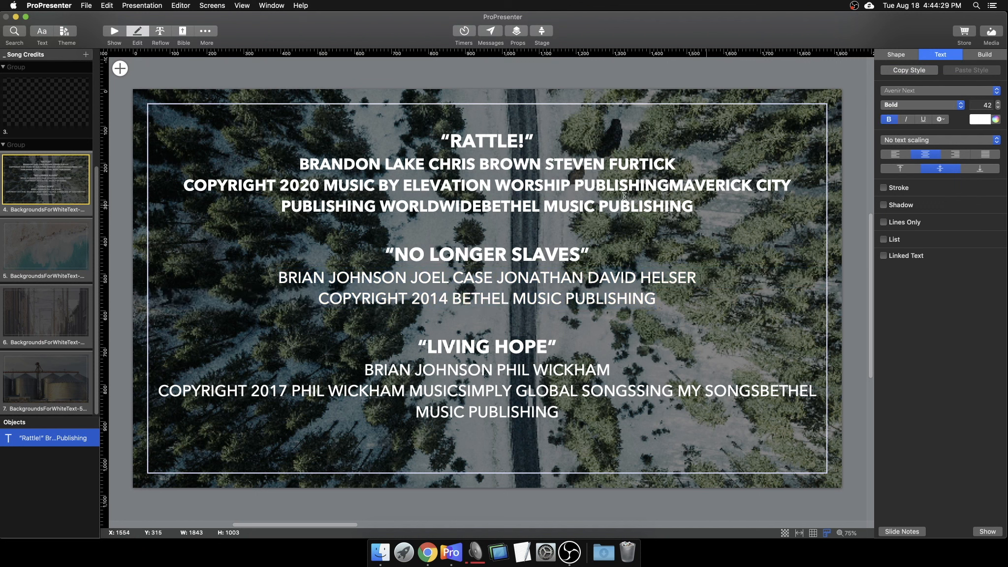
Change the "Rattle!" writer and copyright lines to Medium weight and return to the playlist's slide overview
left_click_drag(693, 206, 214, 174)
left_click(907, 91)
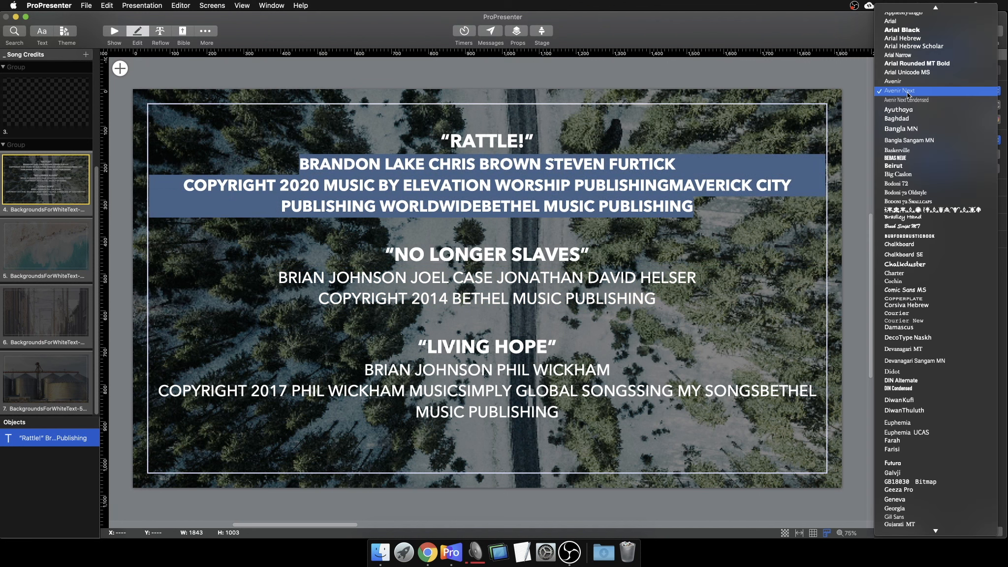
left_click(847, 96)
left_click(910, 105)
left_click(917, 68)
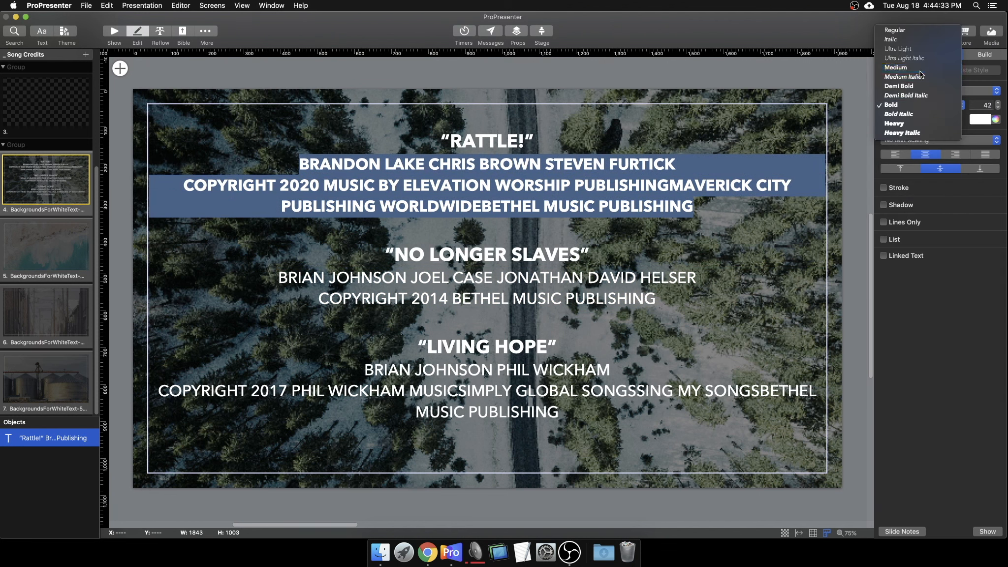
left_click(567, 207)
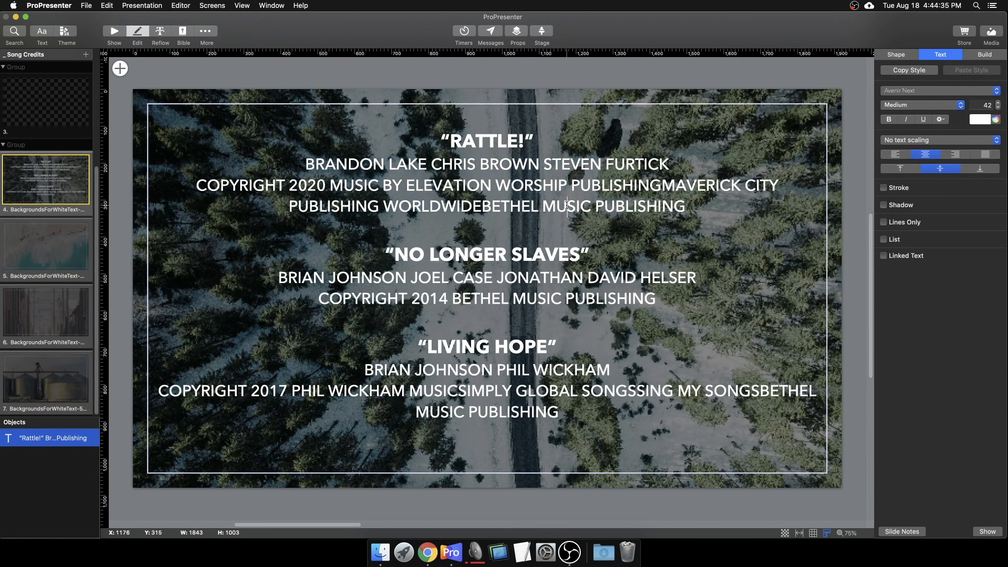
left_click(114, 31)
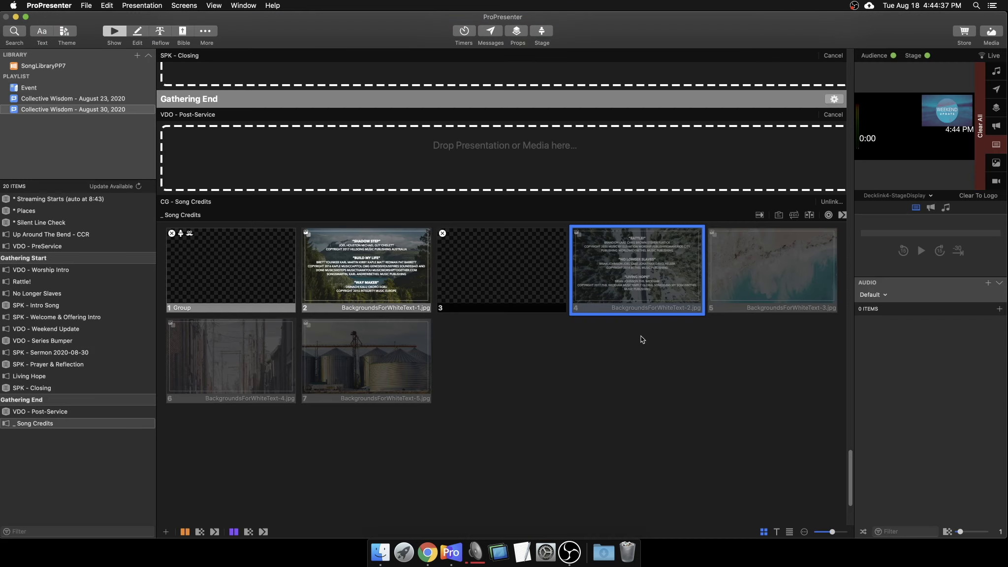
Send the "Rattle!" song credits slide live and switch the output preview to Decklink1-Main
left_click(635, 271)
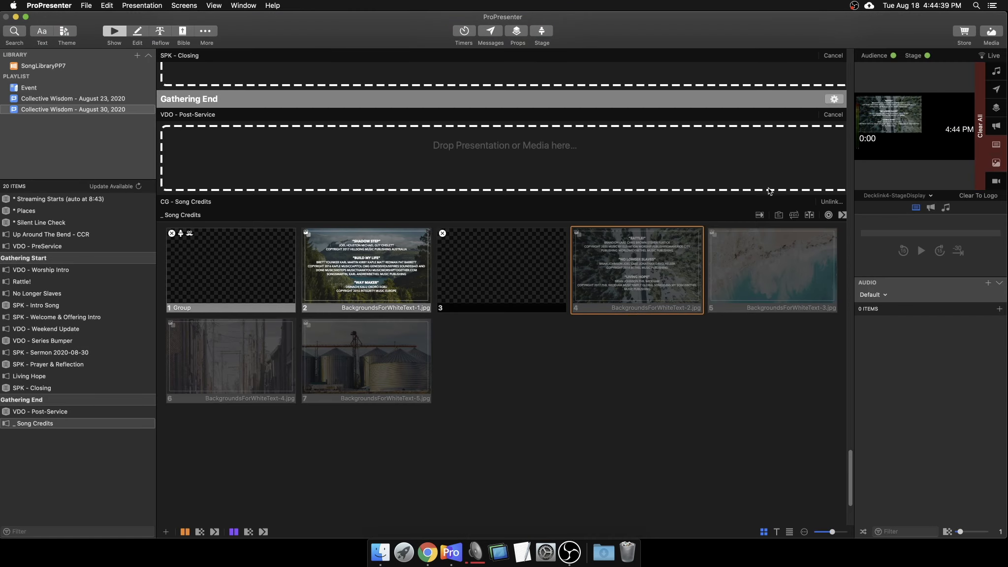
left_click(864, 194)
left_click(886, 208)
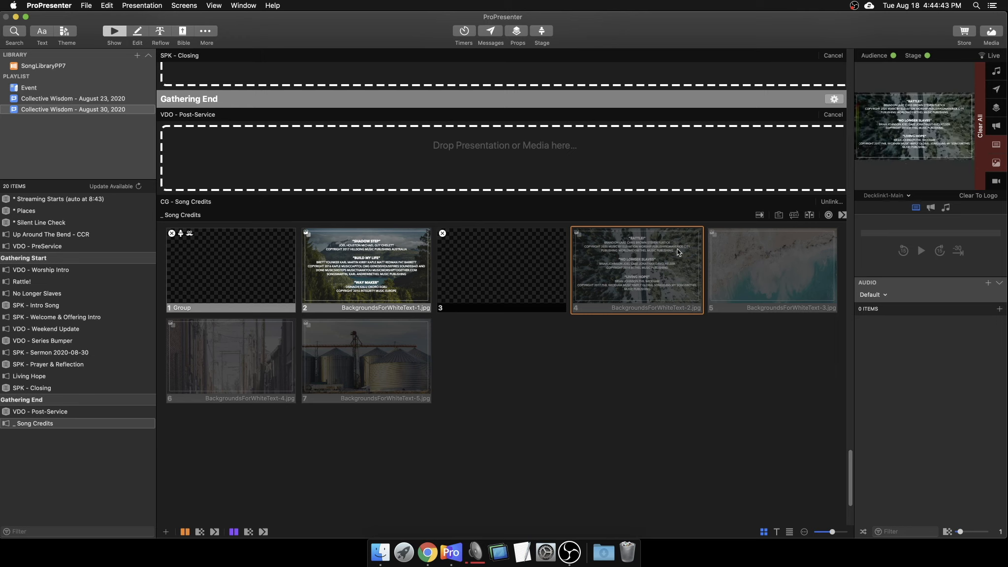
Enable the "Rattle!" credits slide, send it live, and disable it again
right_click(618, 255)
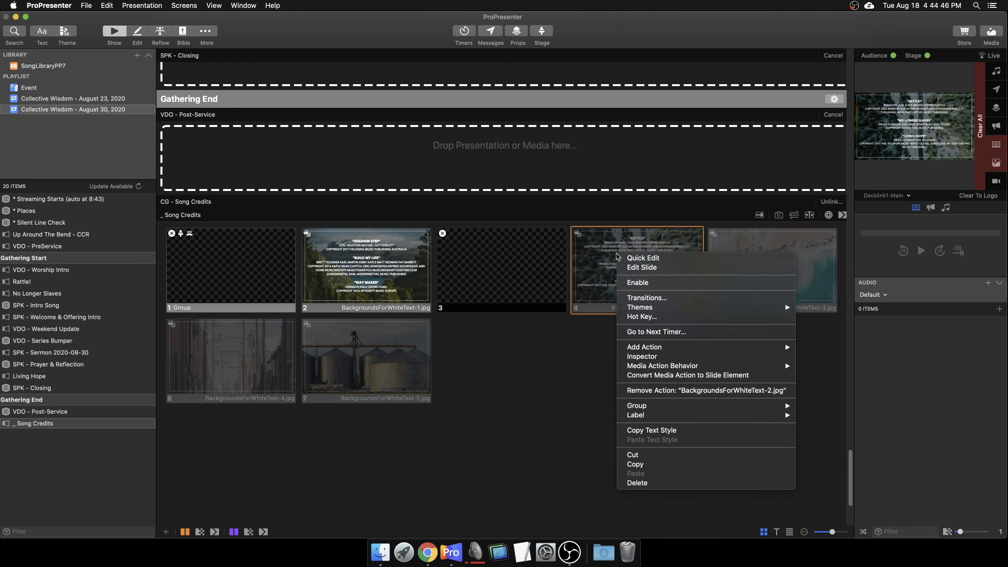
left_click(640, 284)
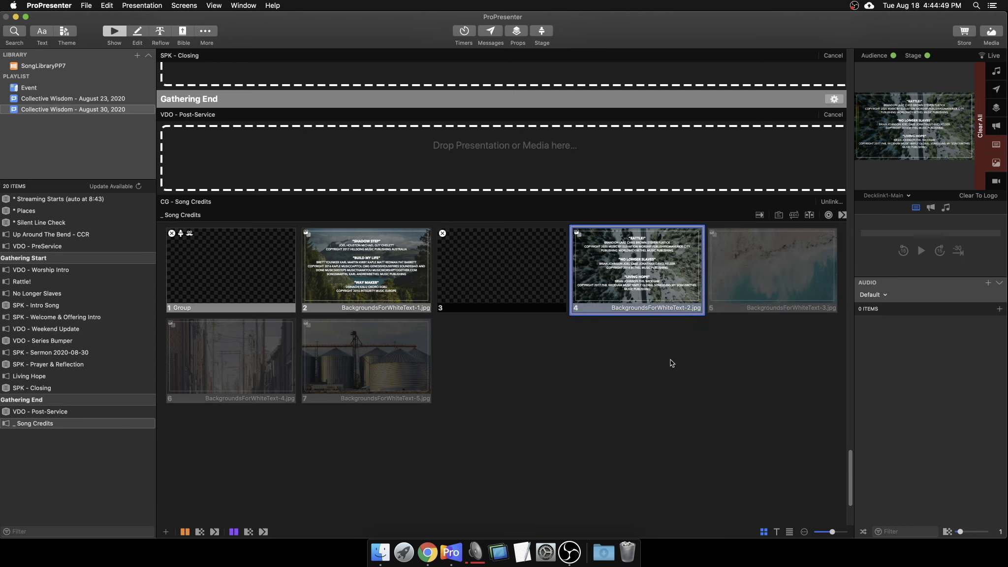
left_click(656, 284)
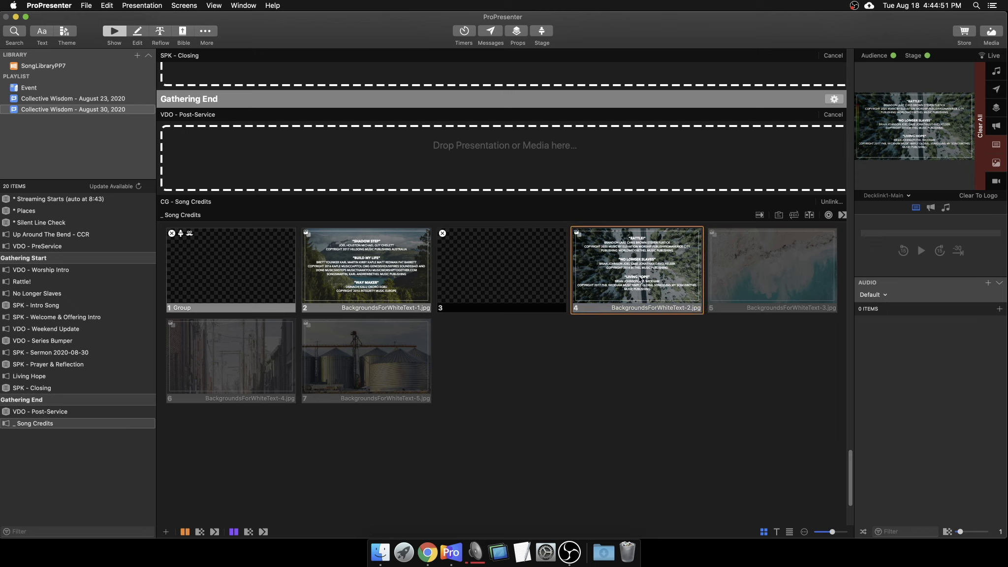
right_click(613, 279)
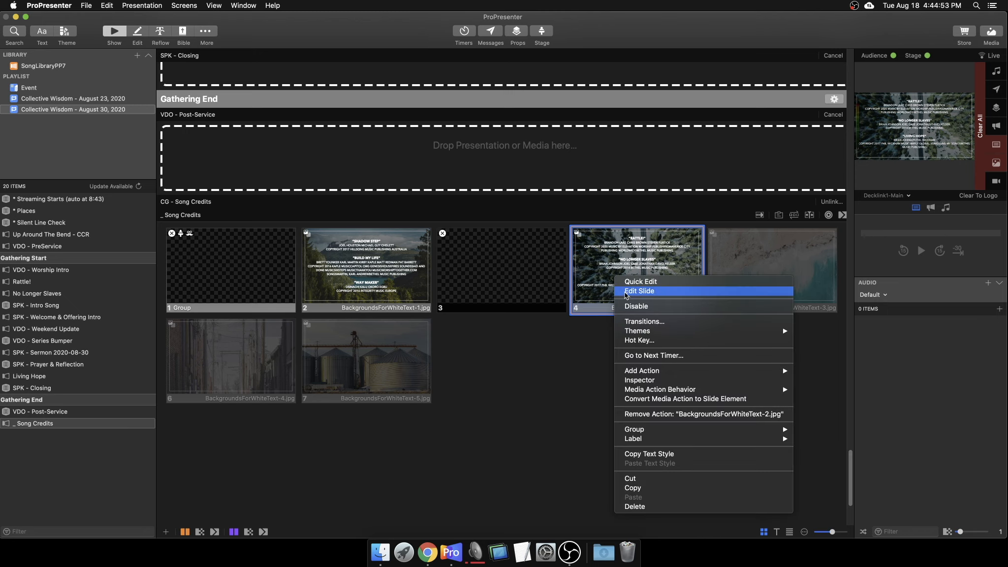
left_click(635, 308)
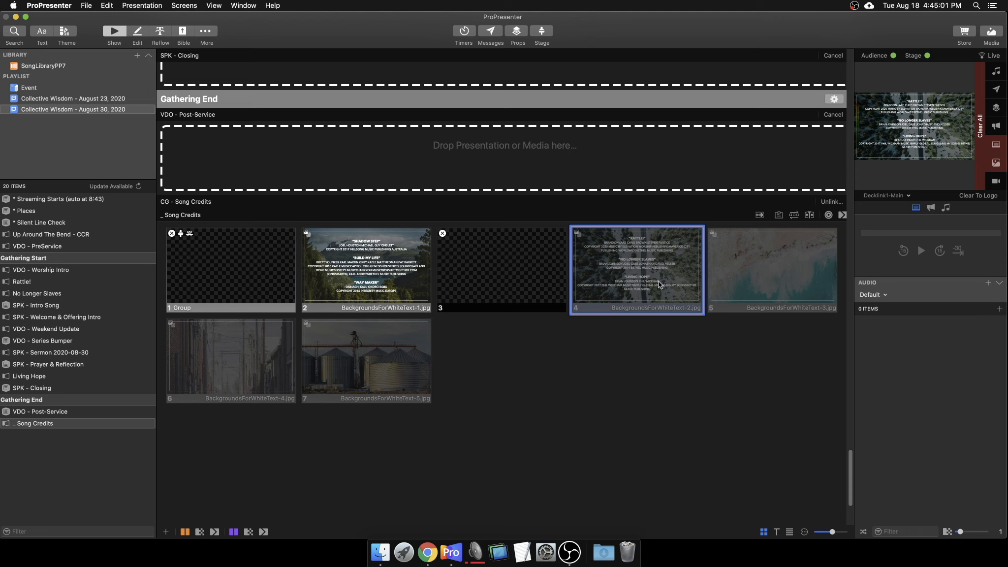
Move the "Rattle!" credits slide ahead of the blank slide, enable it, and disable the "Shadow Step" credits slide
left_click_drag(649, 284, 404, 272)
right_click(467, 273)
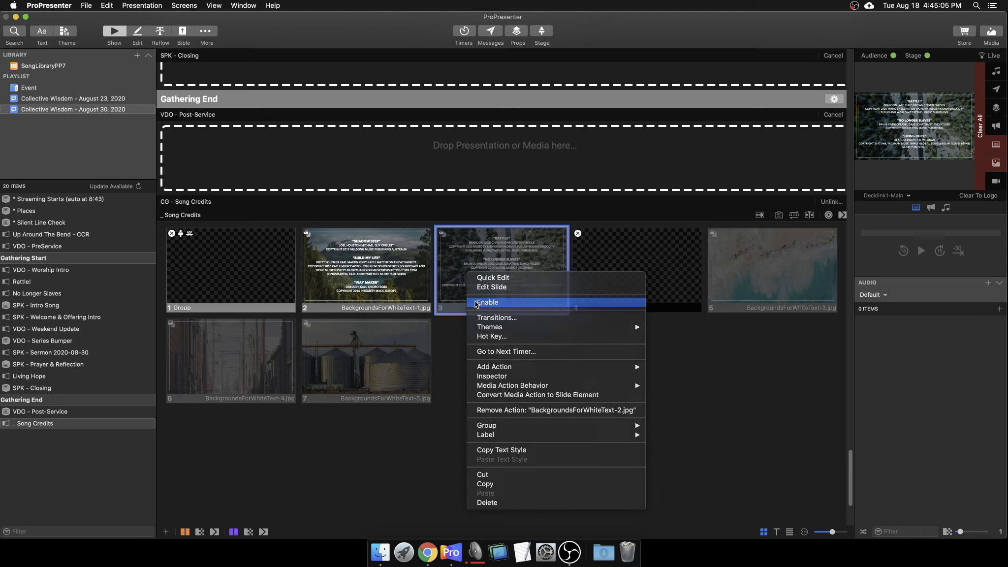
left_click(484, 302)
right_click(367, 300)
left_click(385, 333)
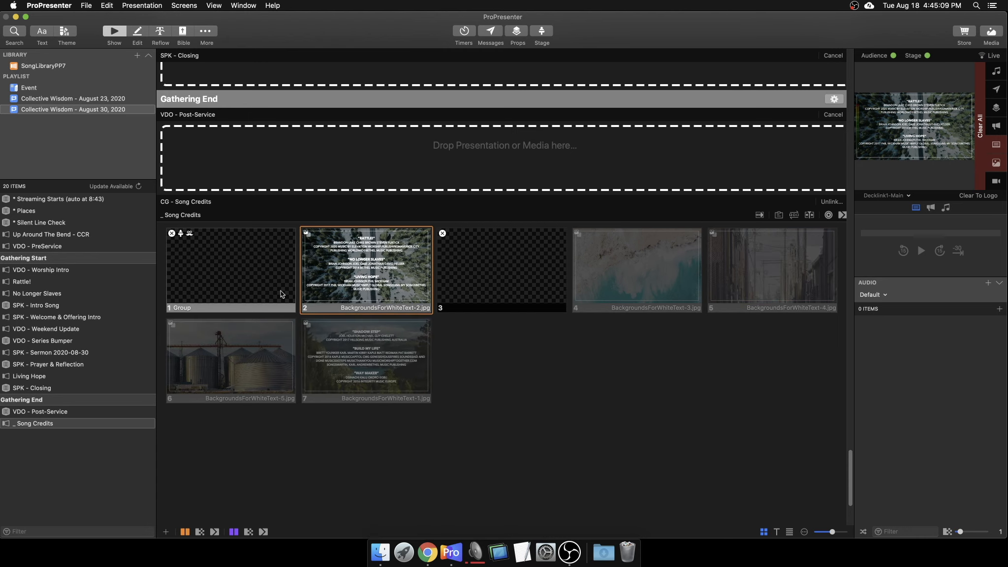
Rearrange the song credits so "Shadow Step" is slide 2 and "Rattle!" follows the blank slide as slide 4
left_click_drag(341, 364, 295, 275)
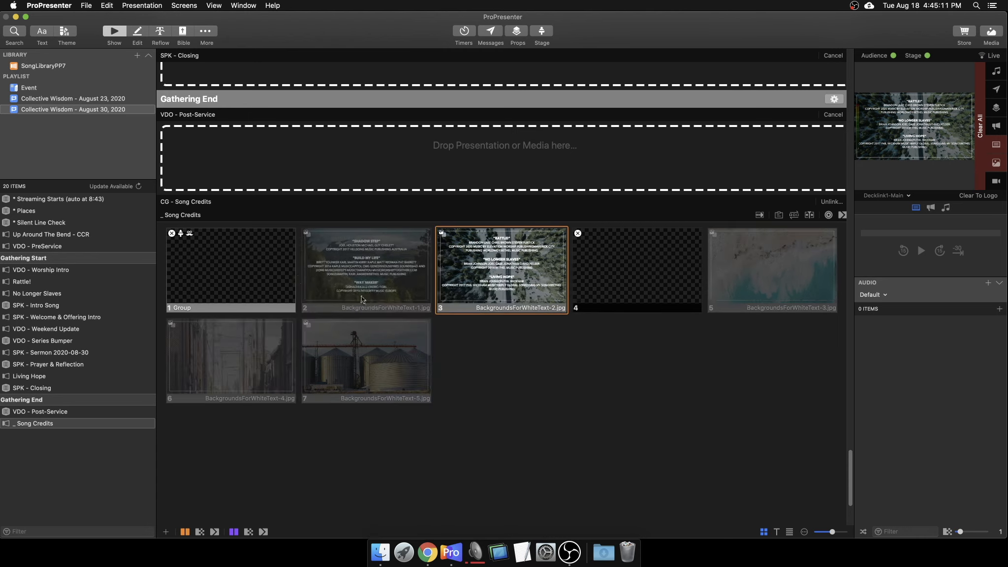
left_click_drag(501, 295, 507, 363)
left_click_drag(373, 366, 369, 272)
left_click_drag(518, 365, 421, 331)
left_click_drag(477, 287, 699, 291)
Disable the "Rattle!" credits slide and enable the "Shadow Step" credits slide
right_click(671, 268)
left_click(682, 297)
right_click(352, 291)
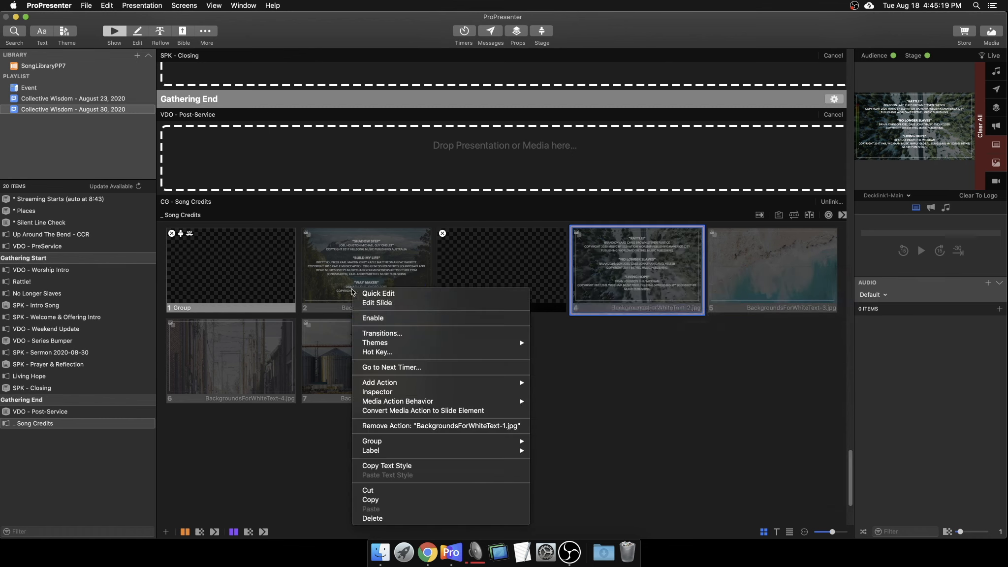
left_click(373, 318)
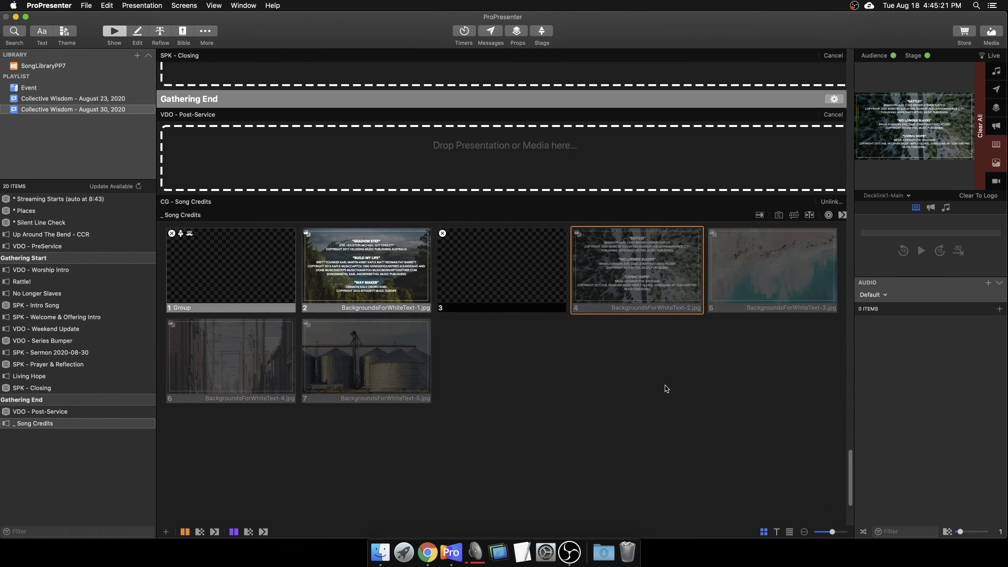
Send the blank first slide of Song Credits live and check the stage layout set in its stage action
left_click(233, 255)
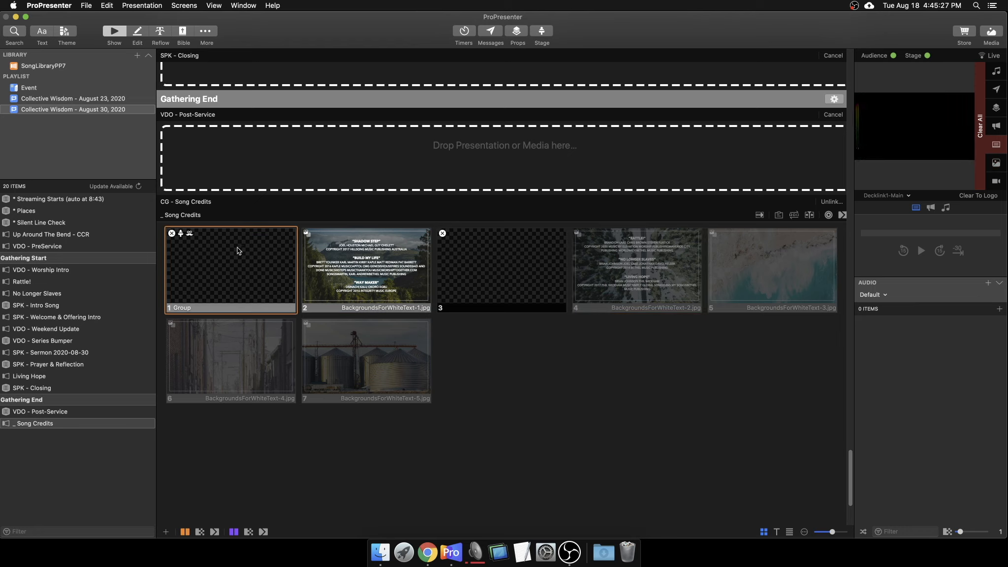
right_click(203, 243)
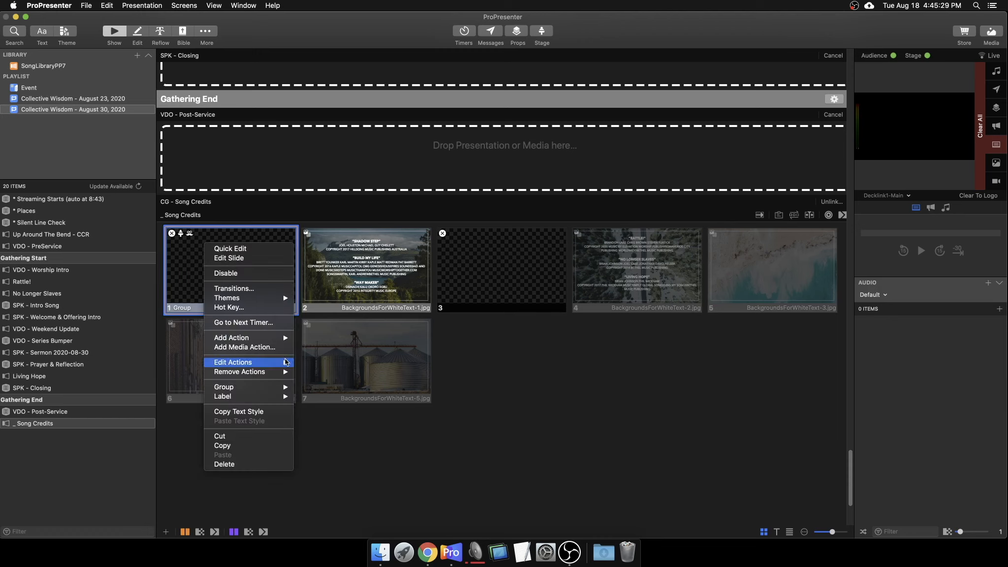
left_click(300, 362)
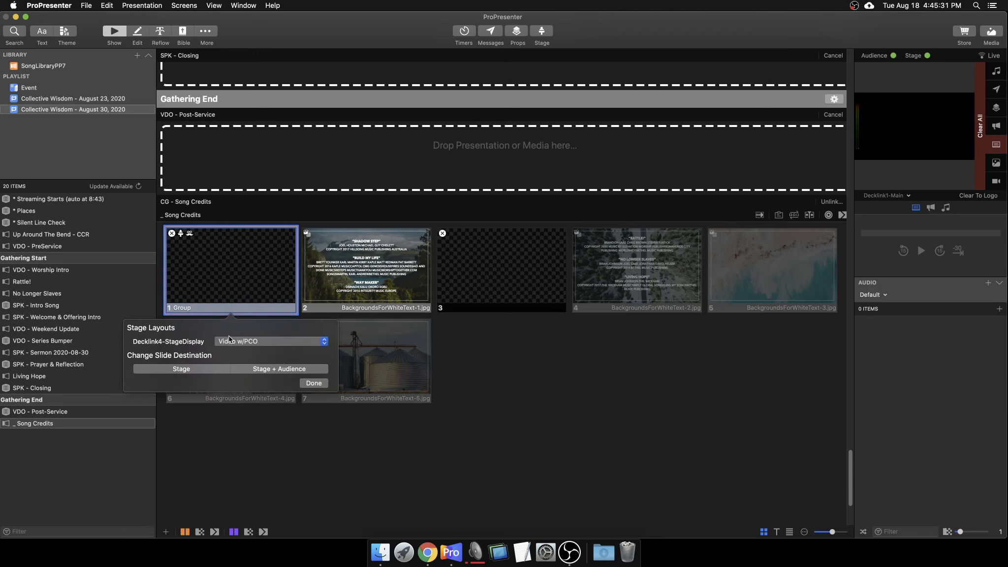
left_click(312, 383)
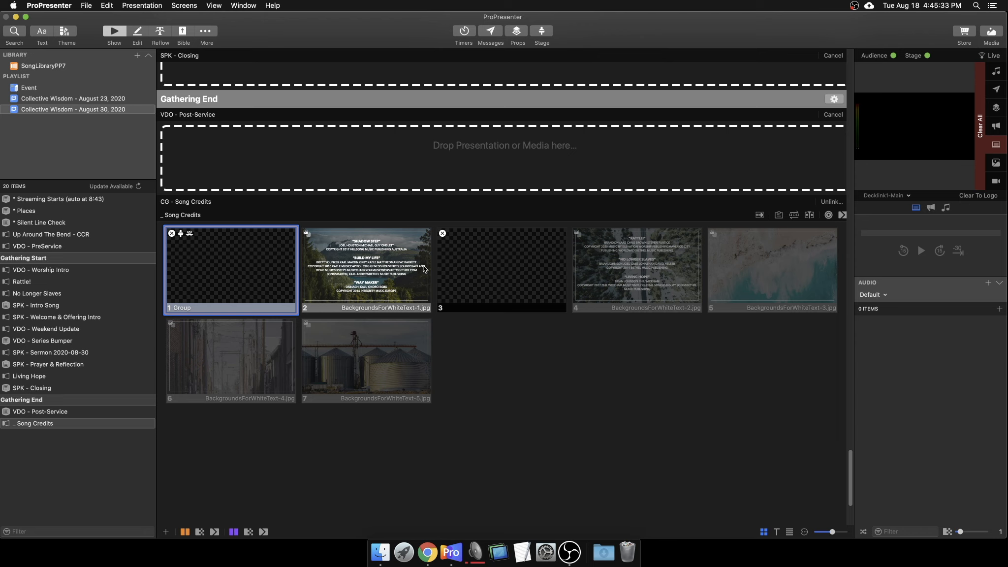
Switch the output preview to Decklink4-StageDisplay and check the look assigned by the first Song Credits slide's look action
left_click(889, 196)
left_click(893, 242)
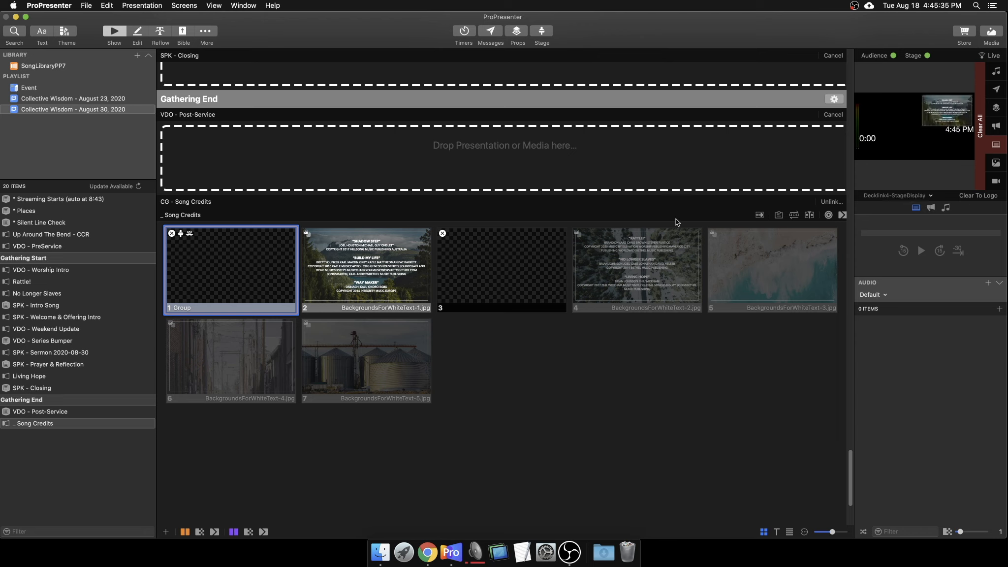
right_click(195, 287)
mouse_move(243, 385)
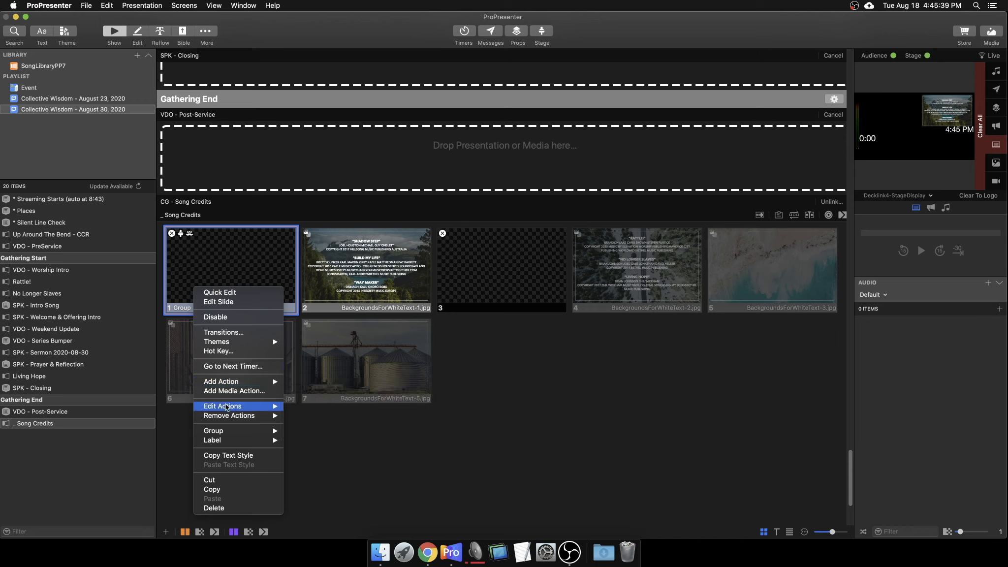
mouse_move(229, 406)
left_click(334, 416)
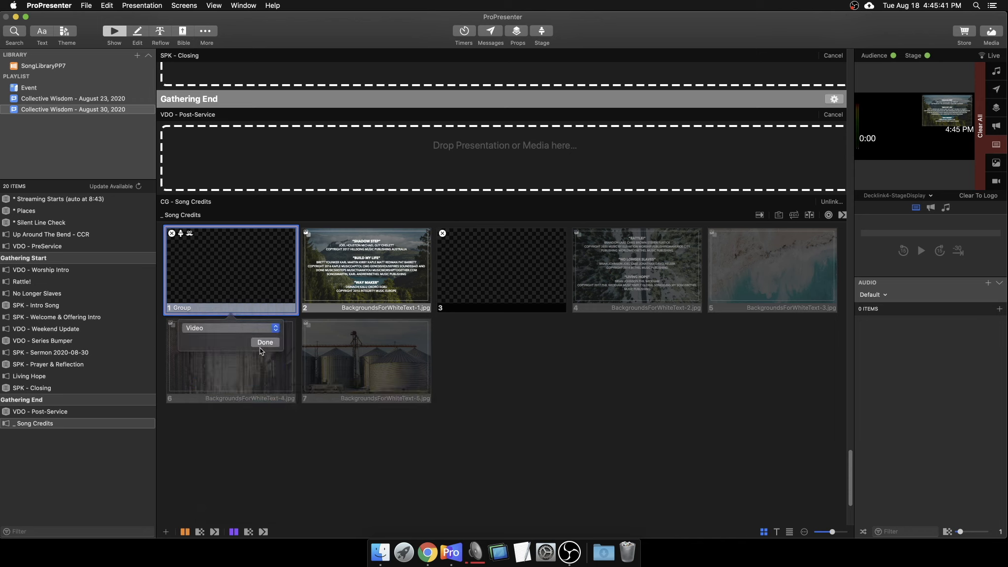
left_click(256, 342)
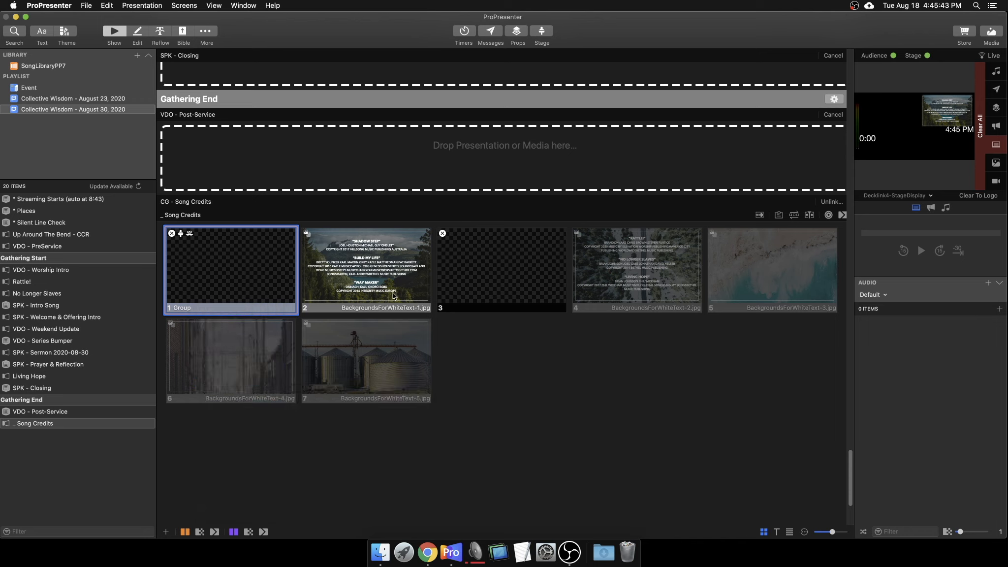